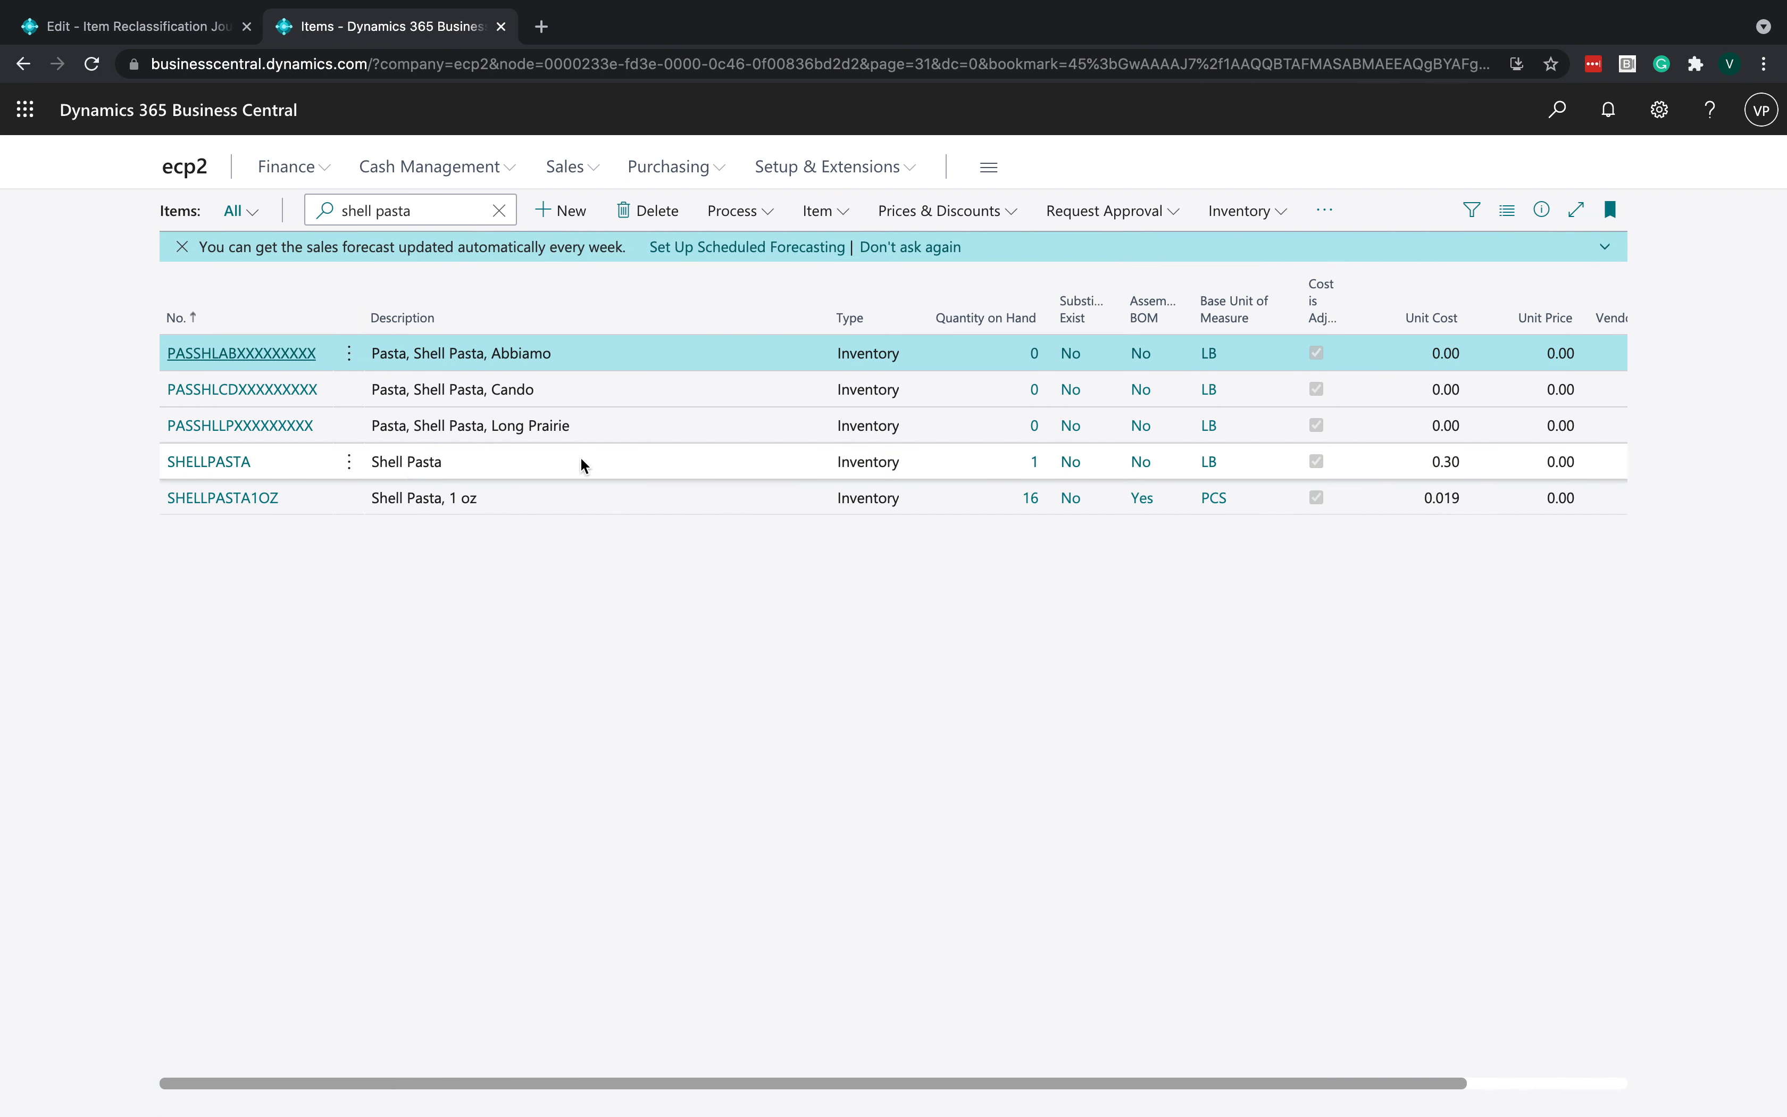
# - Create a new assembly order, numbering it from the A-ORD series
pyautogui.click(585, 464)
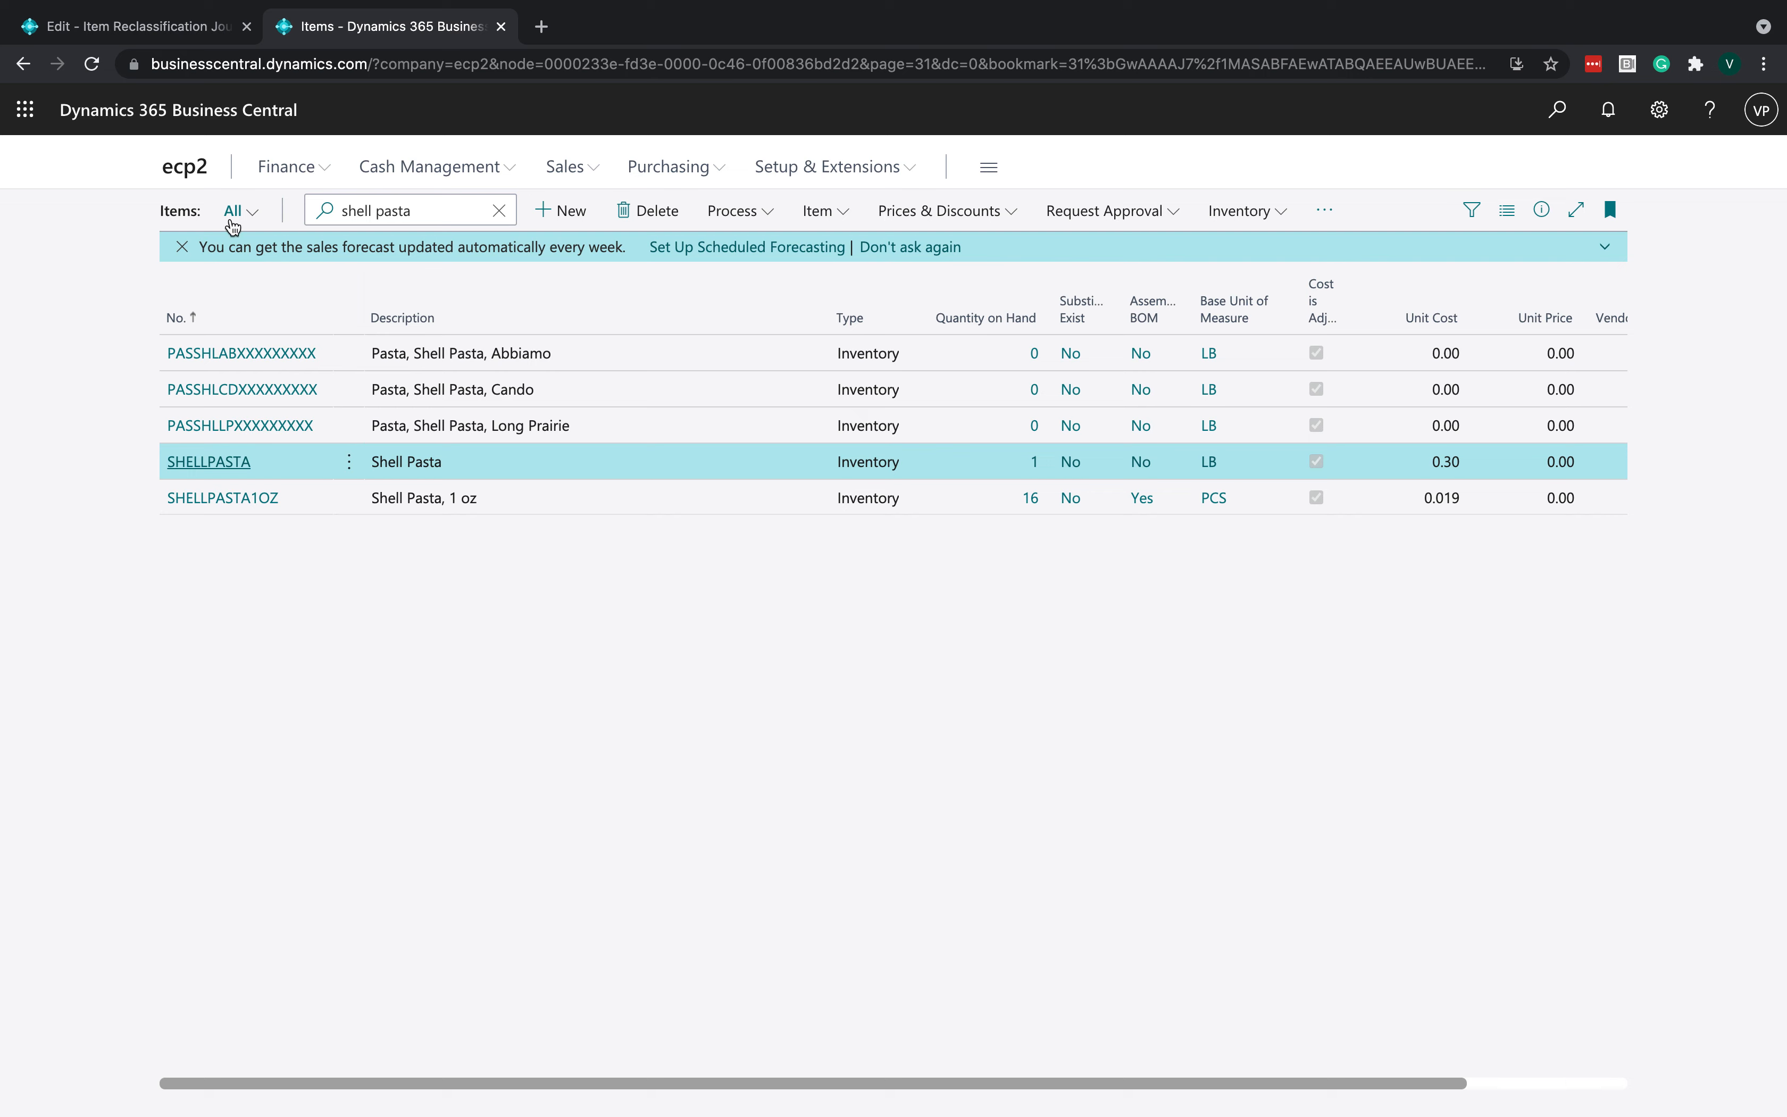
pyautogui.click(192, 178)
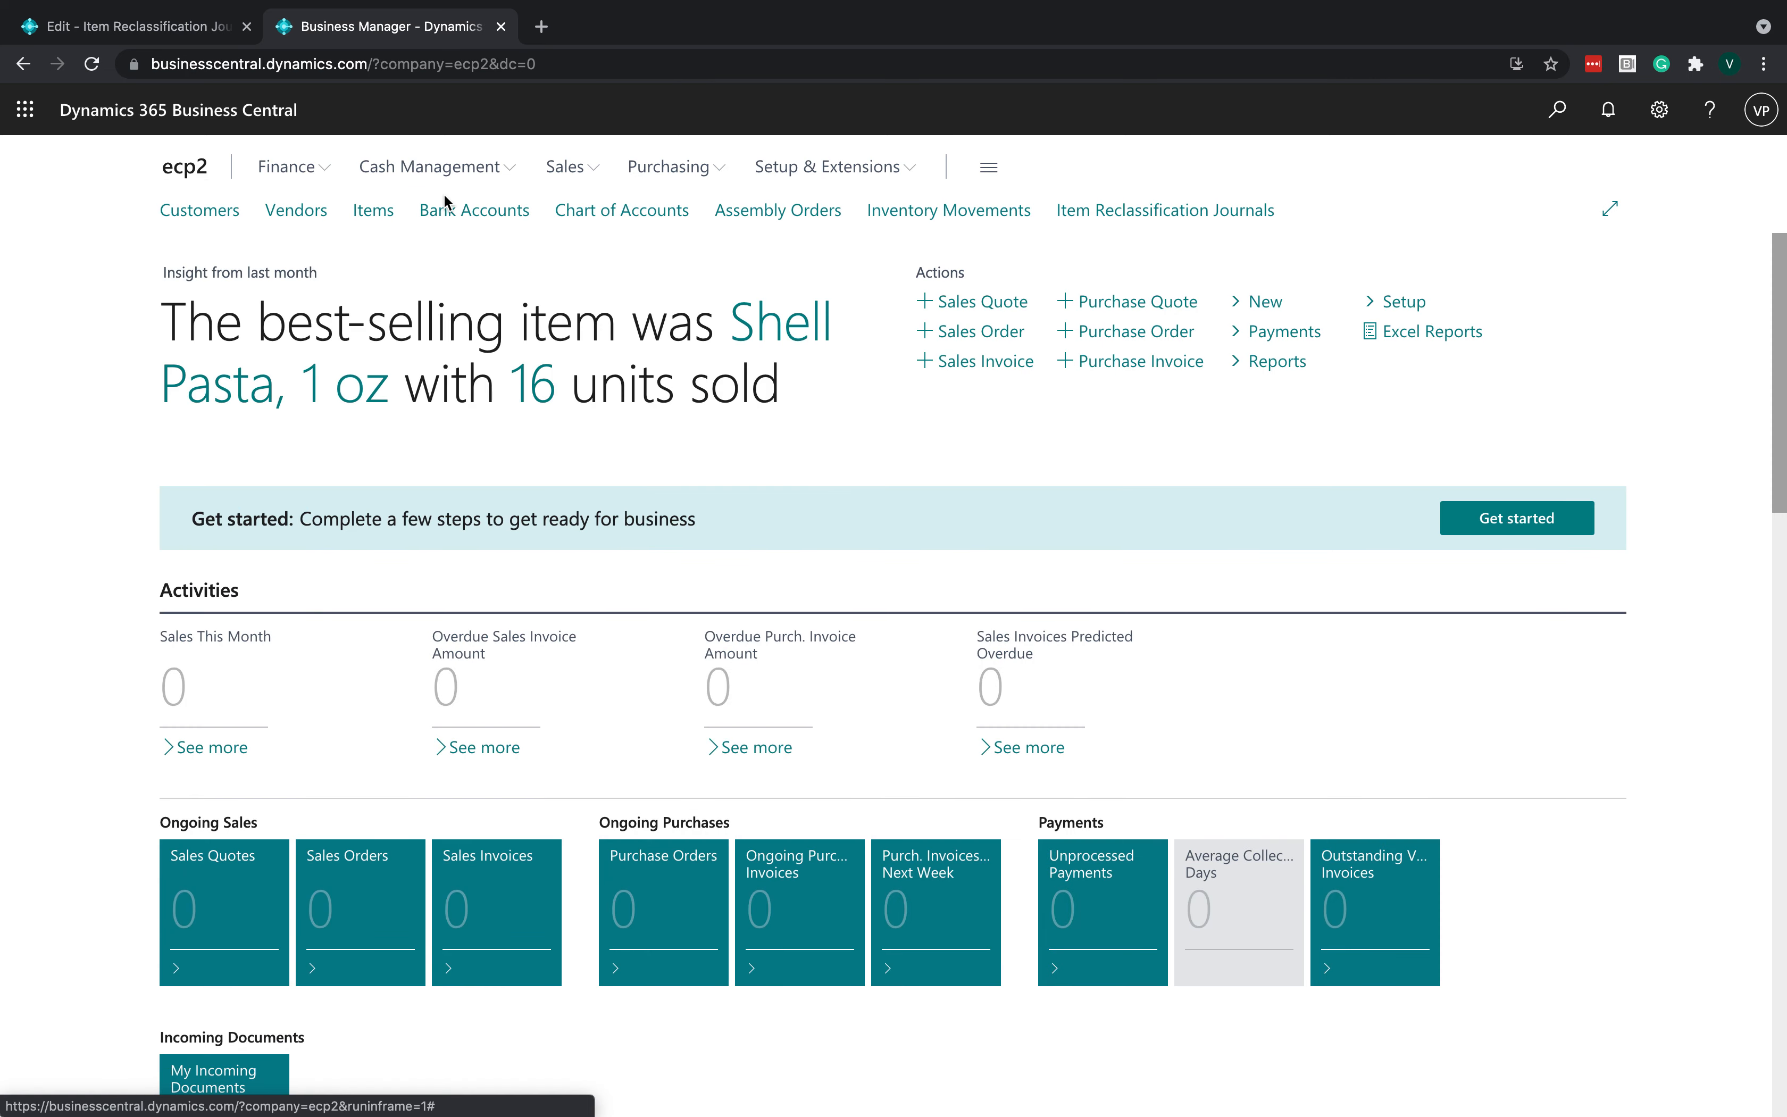
pyautogui.click(805, 216)
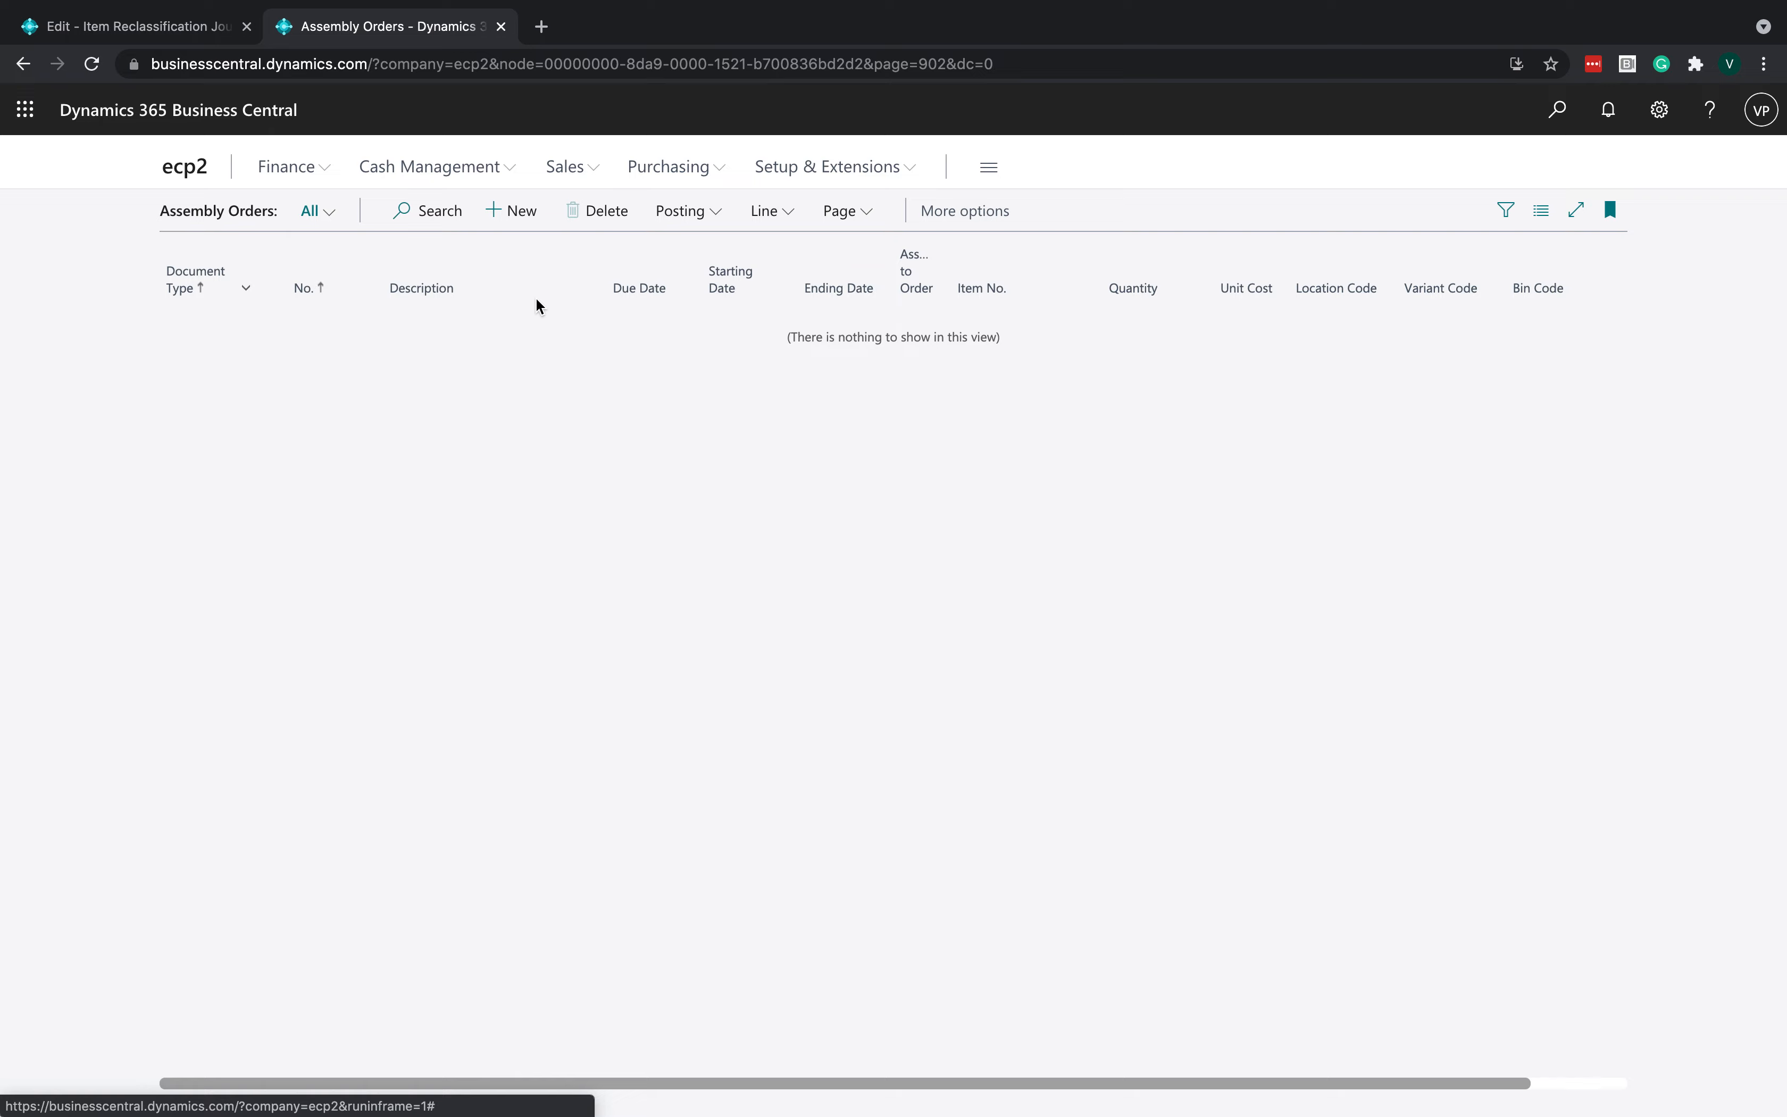
pyautogui.click(510, 210)
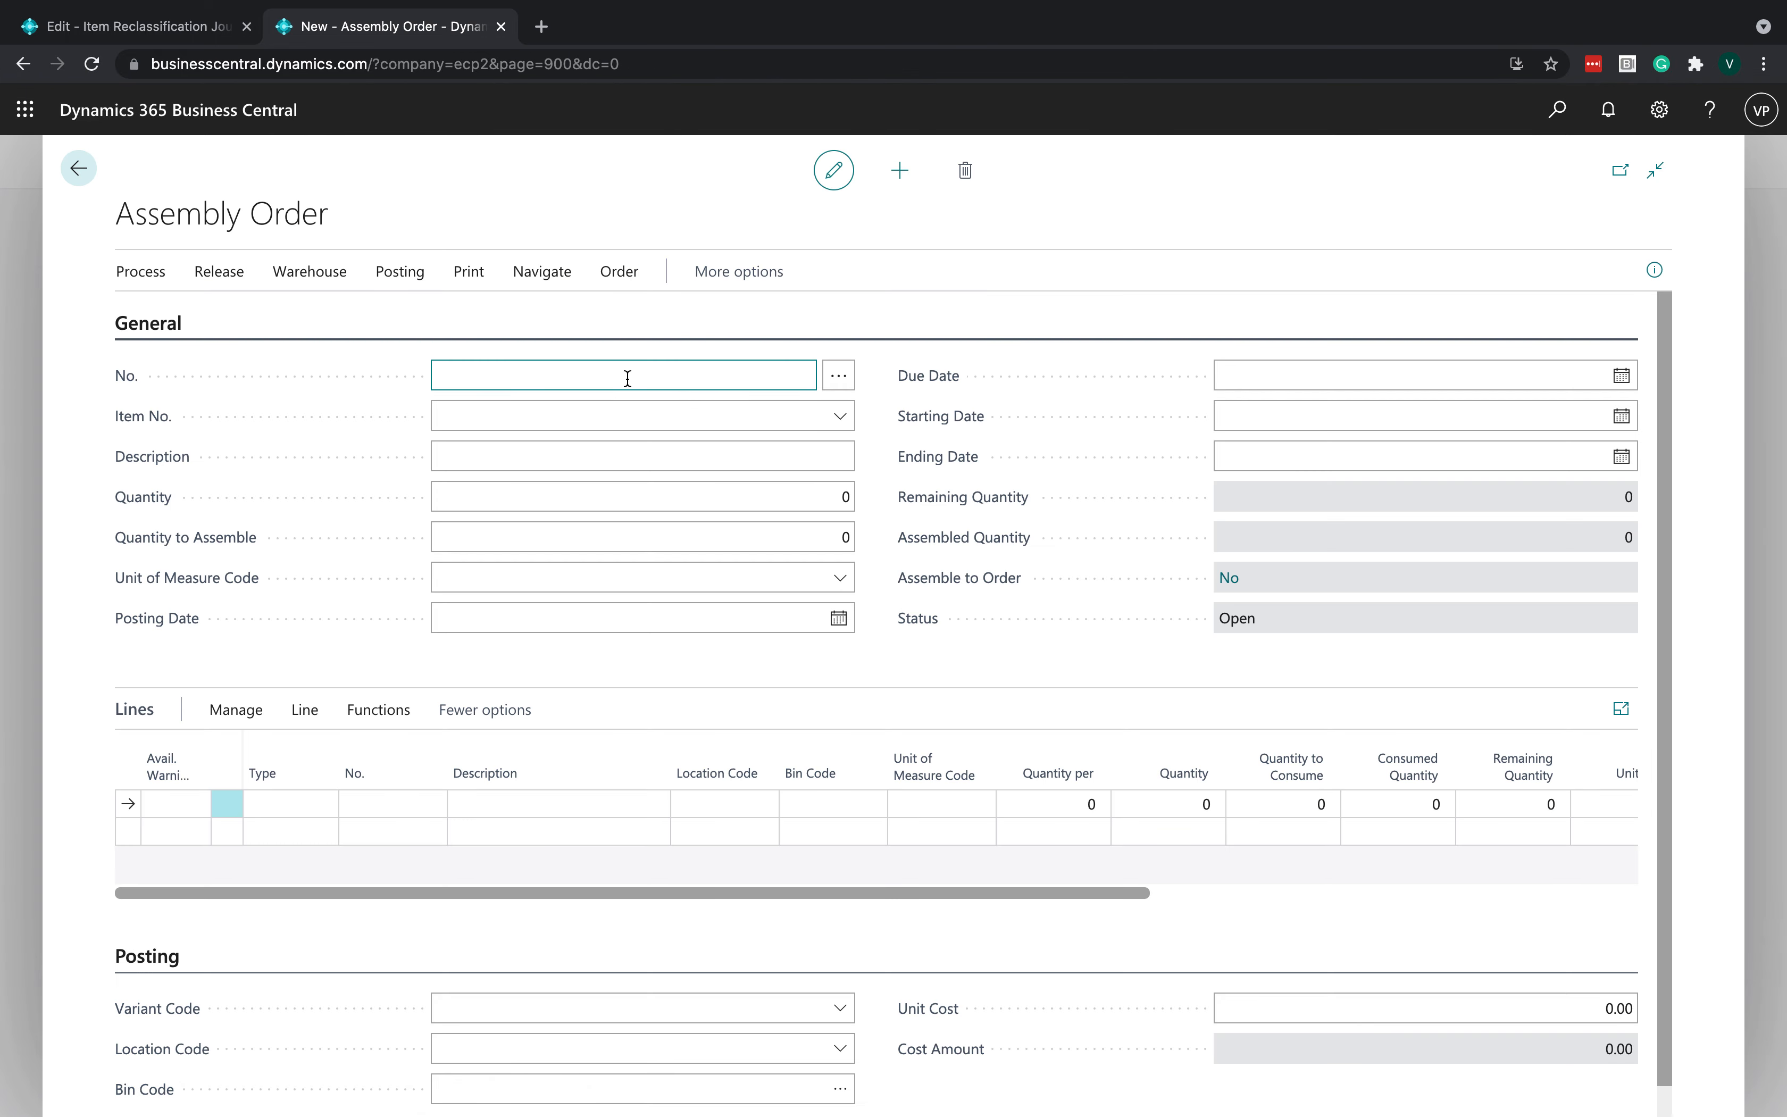
pyautogui.click(839, 378)
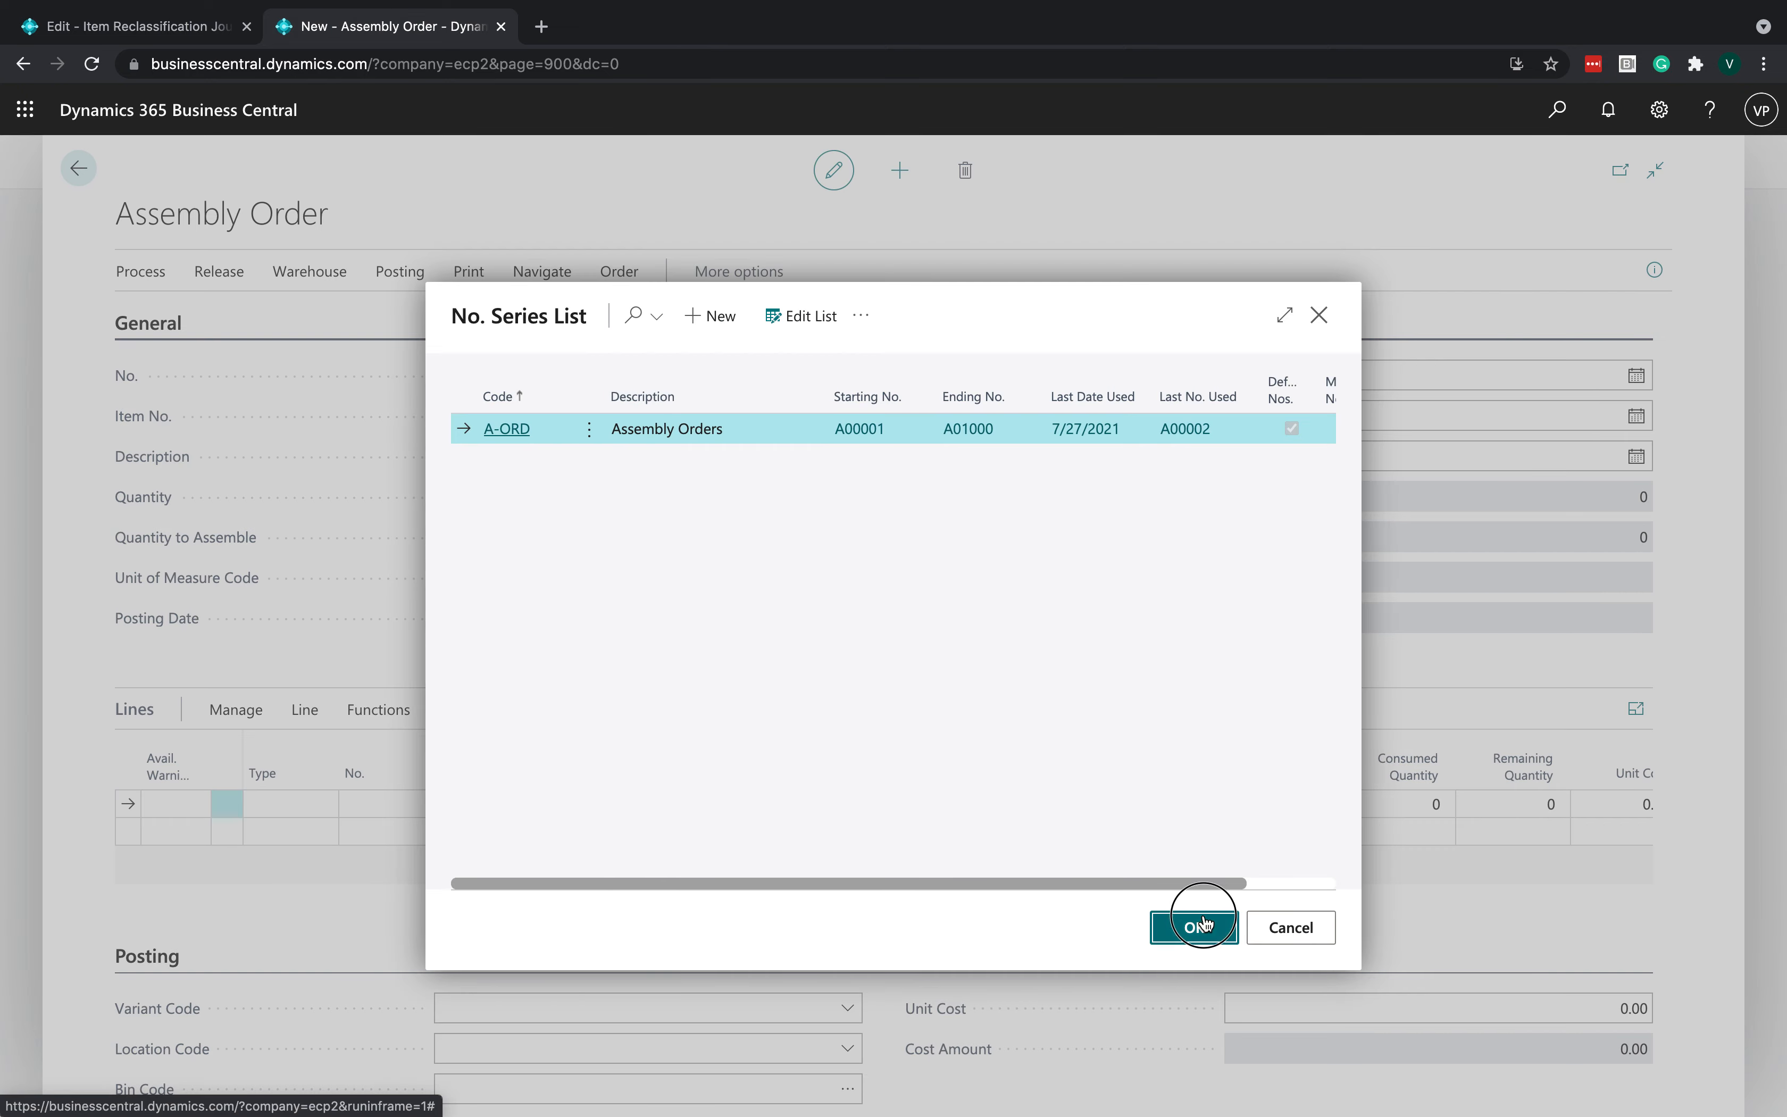
pyautogui.click(1204, 925)
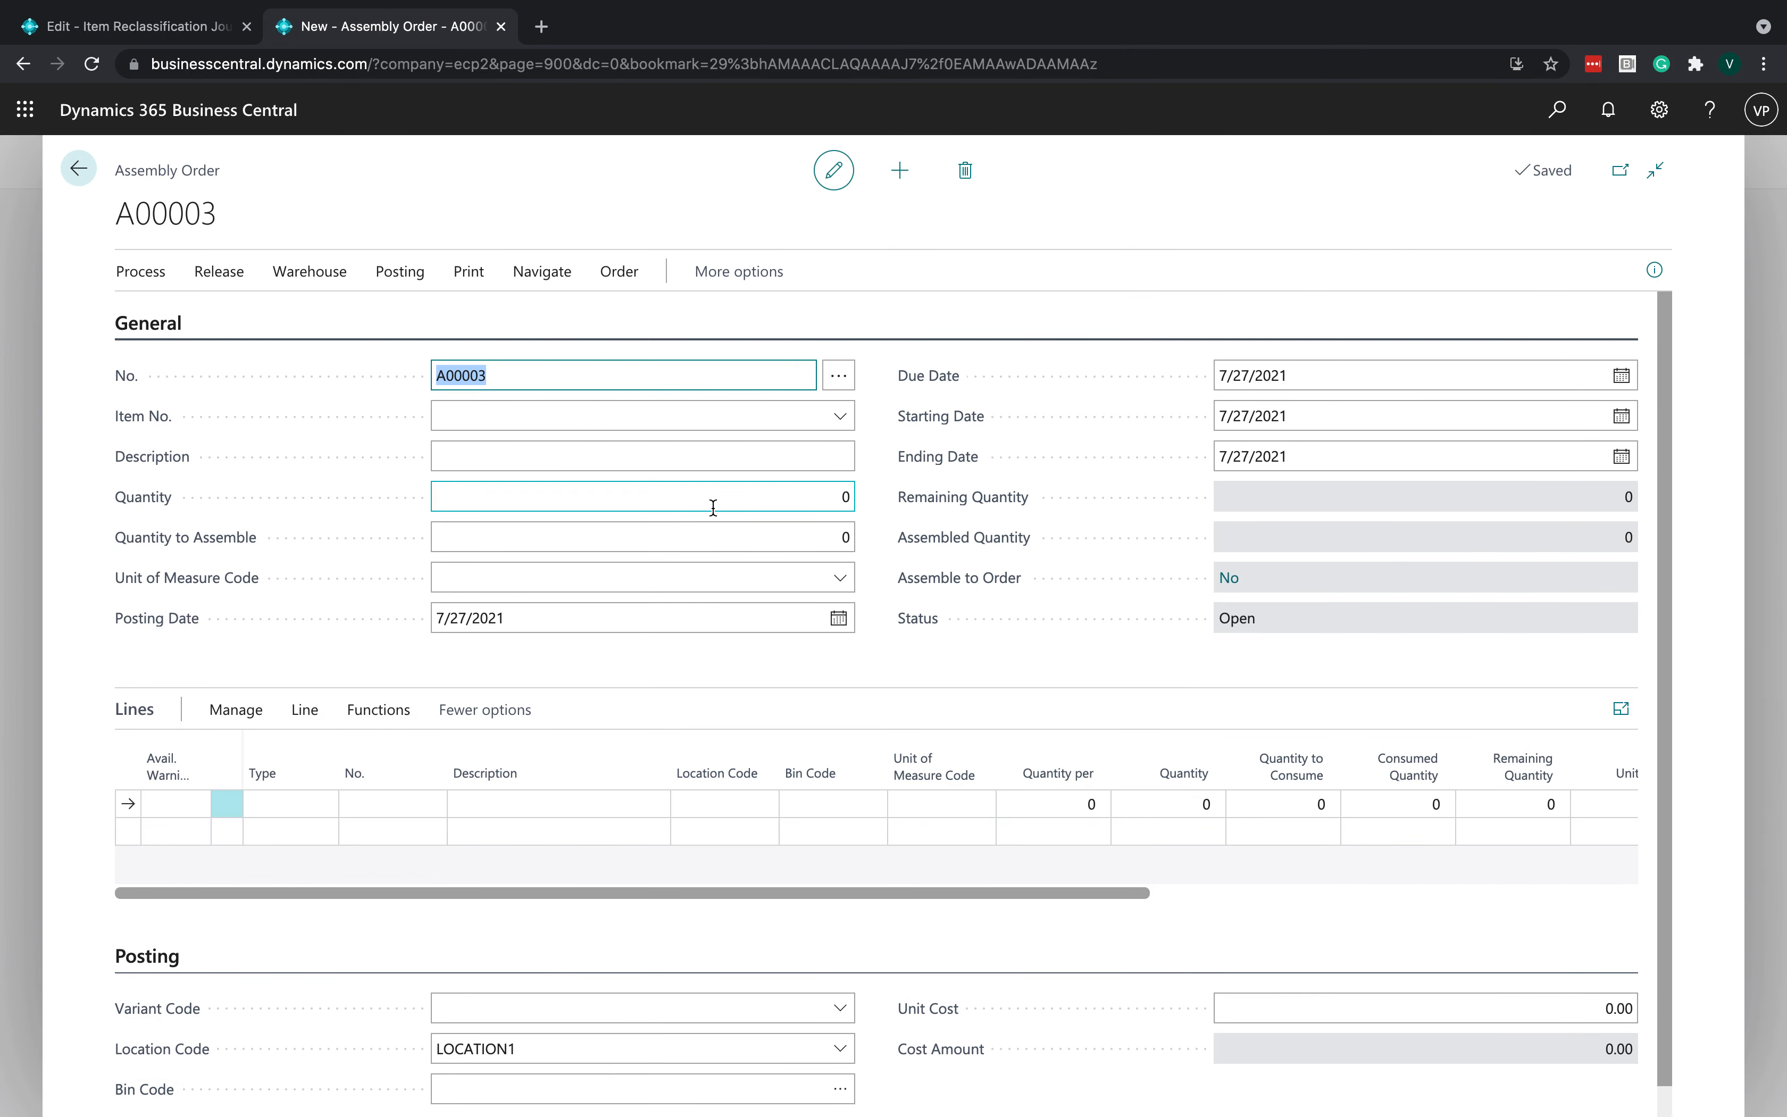
# - Set the assembly order's item to SHELLPASTA1OZ (Shell Pasta, 1 oz) with a quantity of 16
pyautogui.click(730, 416)
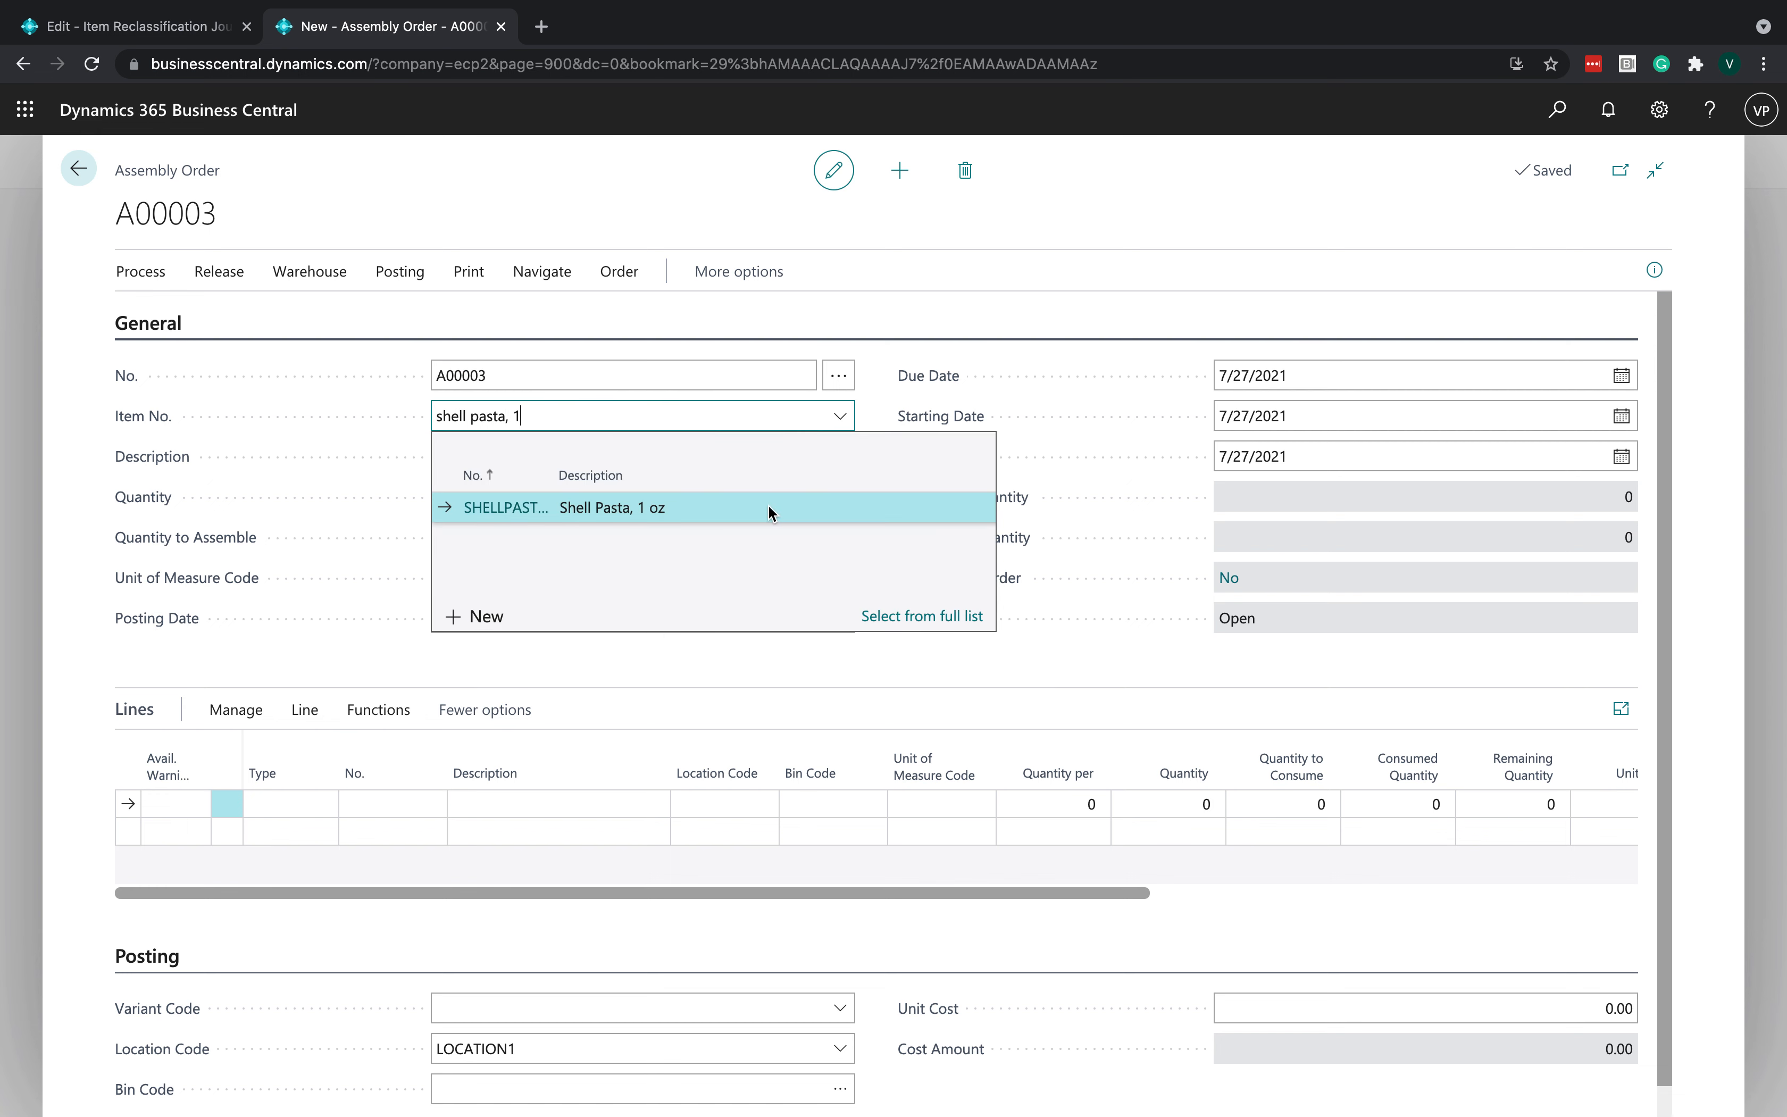
pyautogui.click(697, 506)
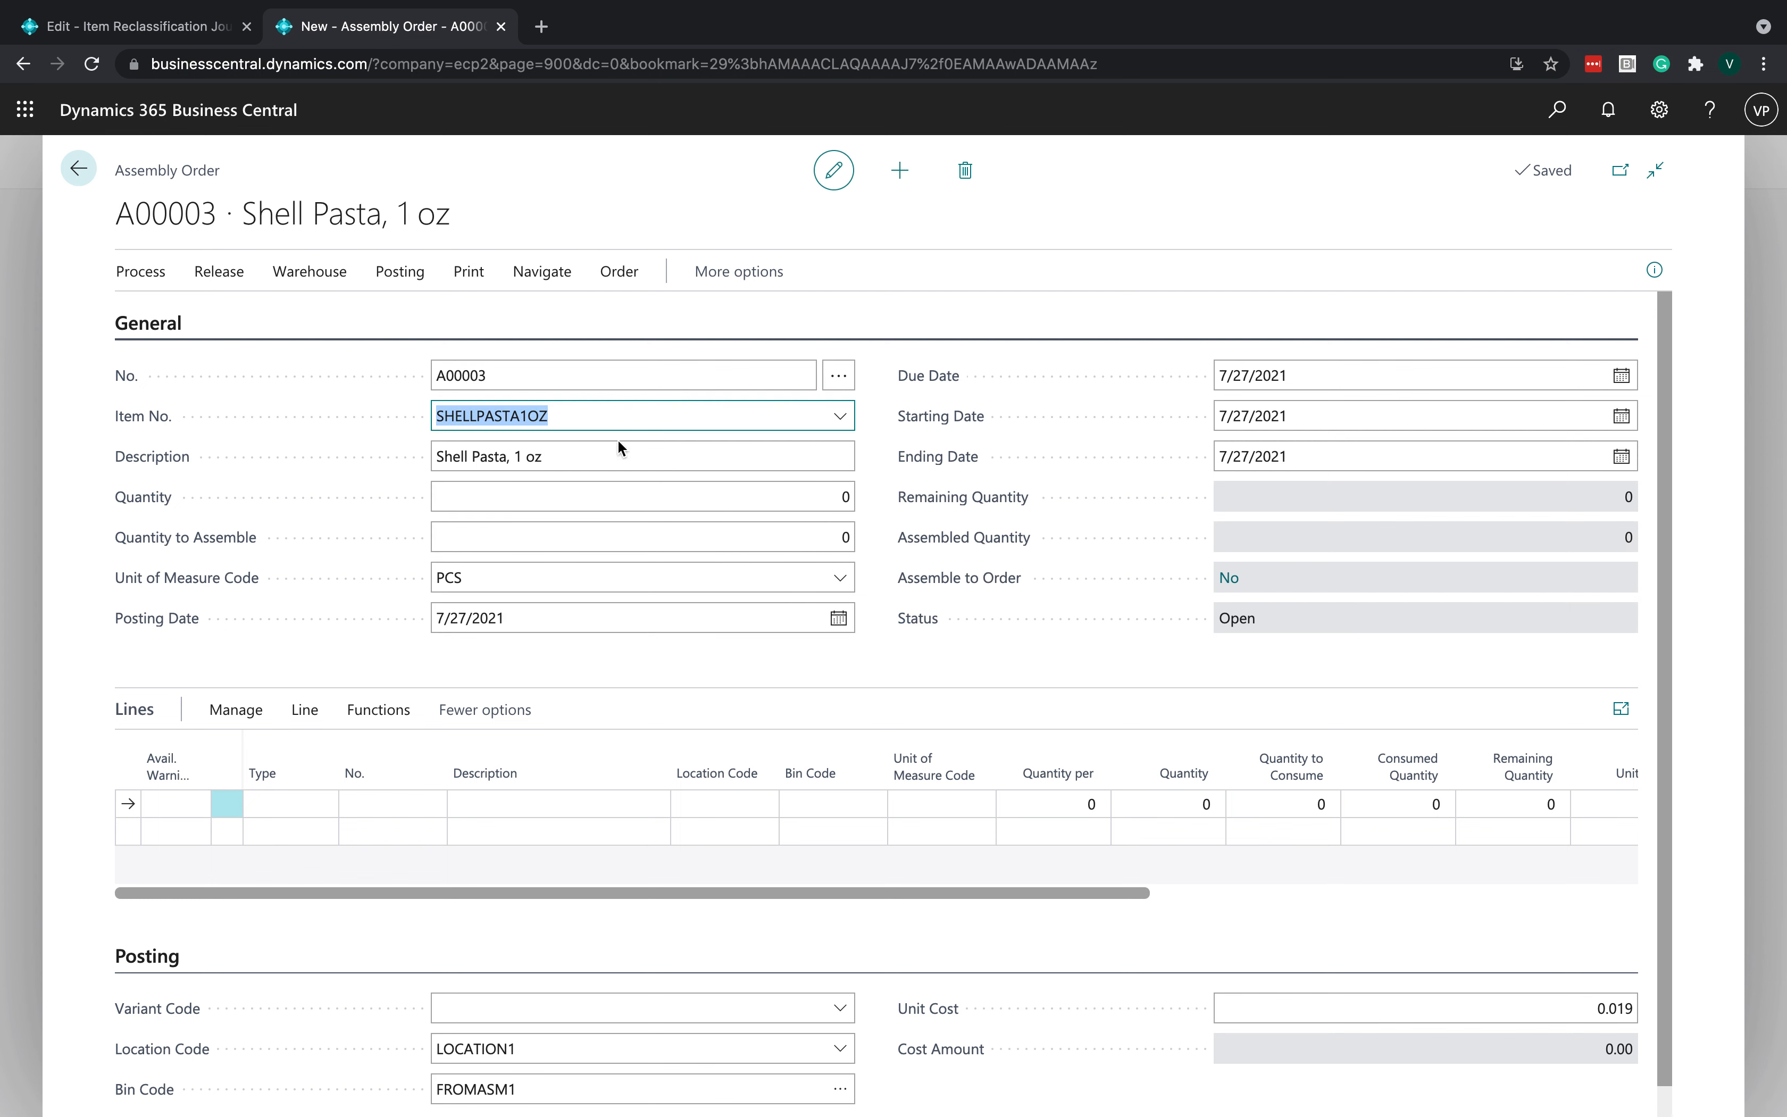
pyautogui.click(793, 495)
pyautogui.write('16')
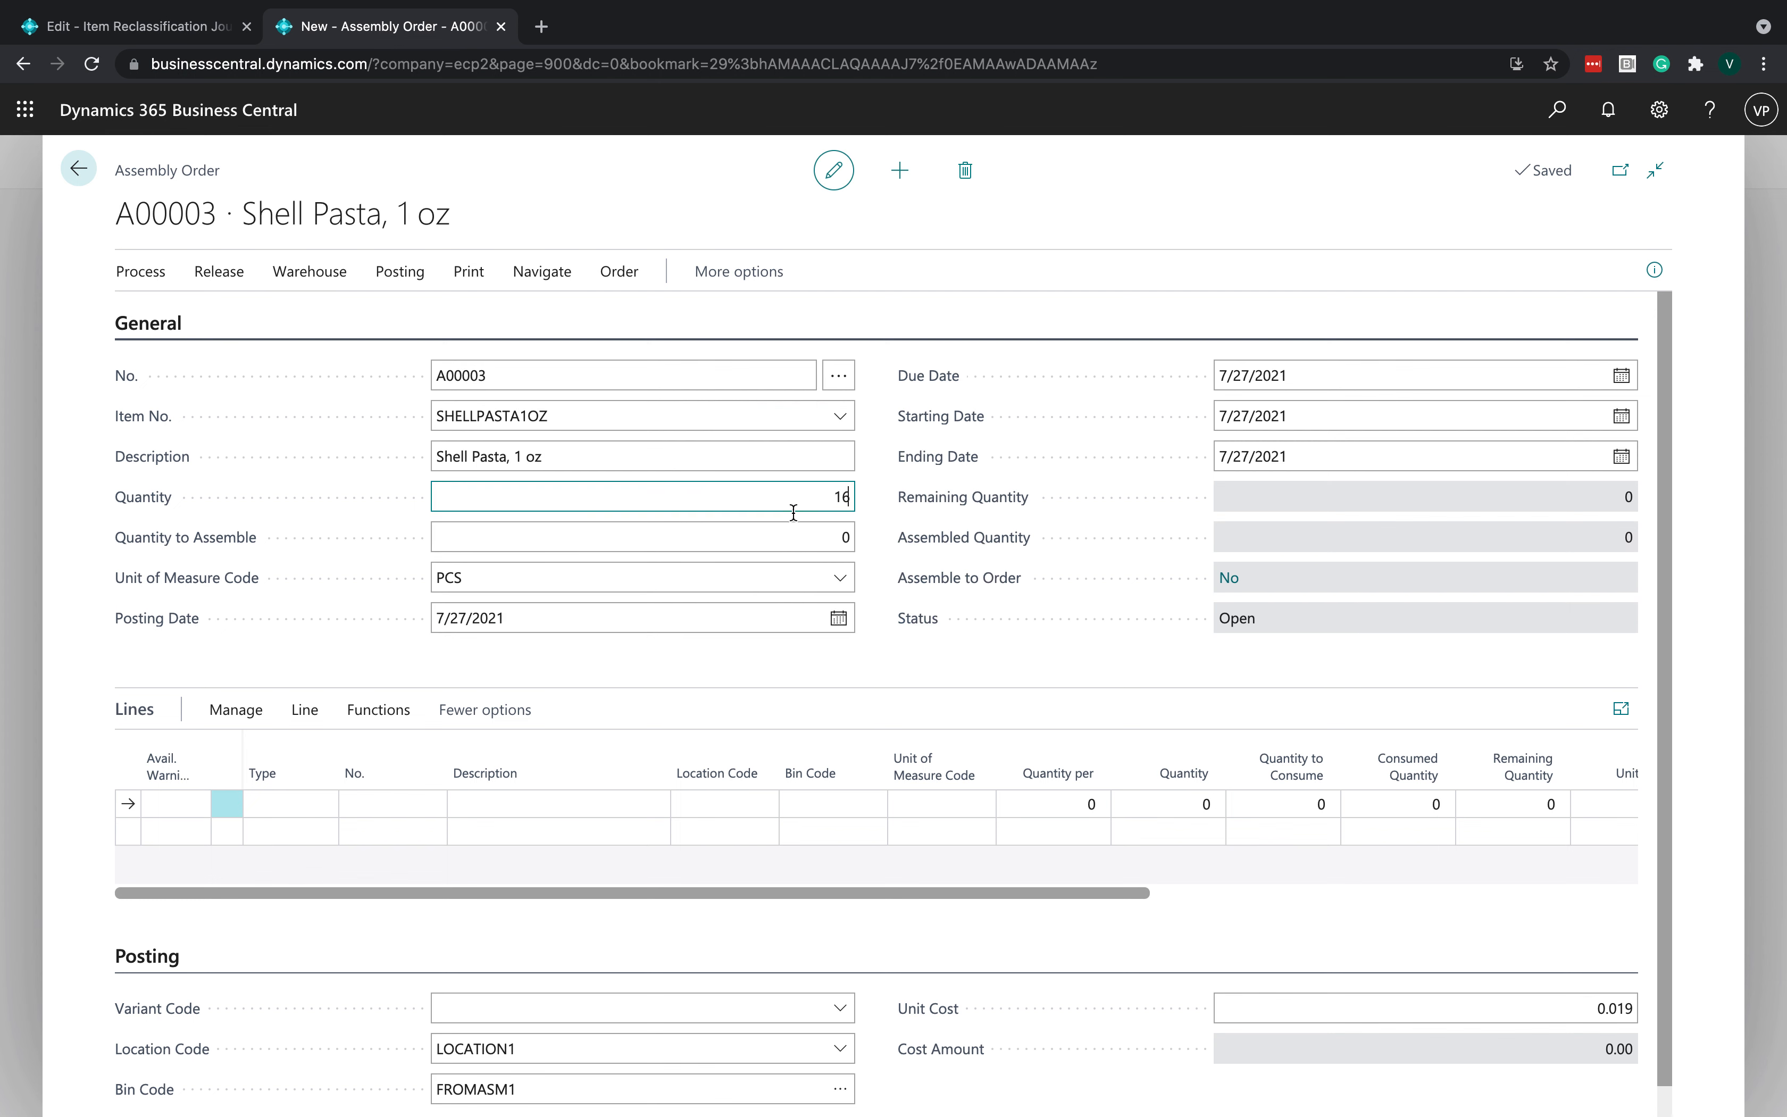
pyautogui.click(778, 668)
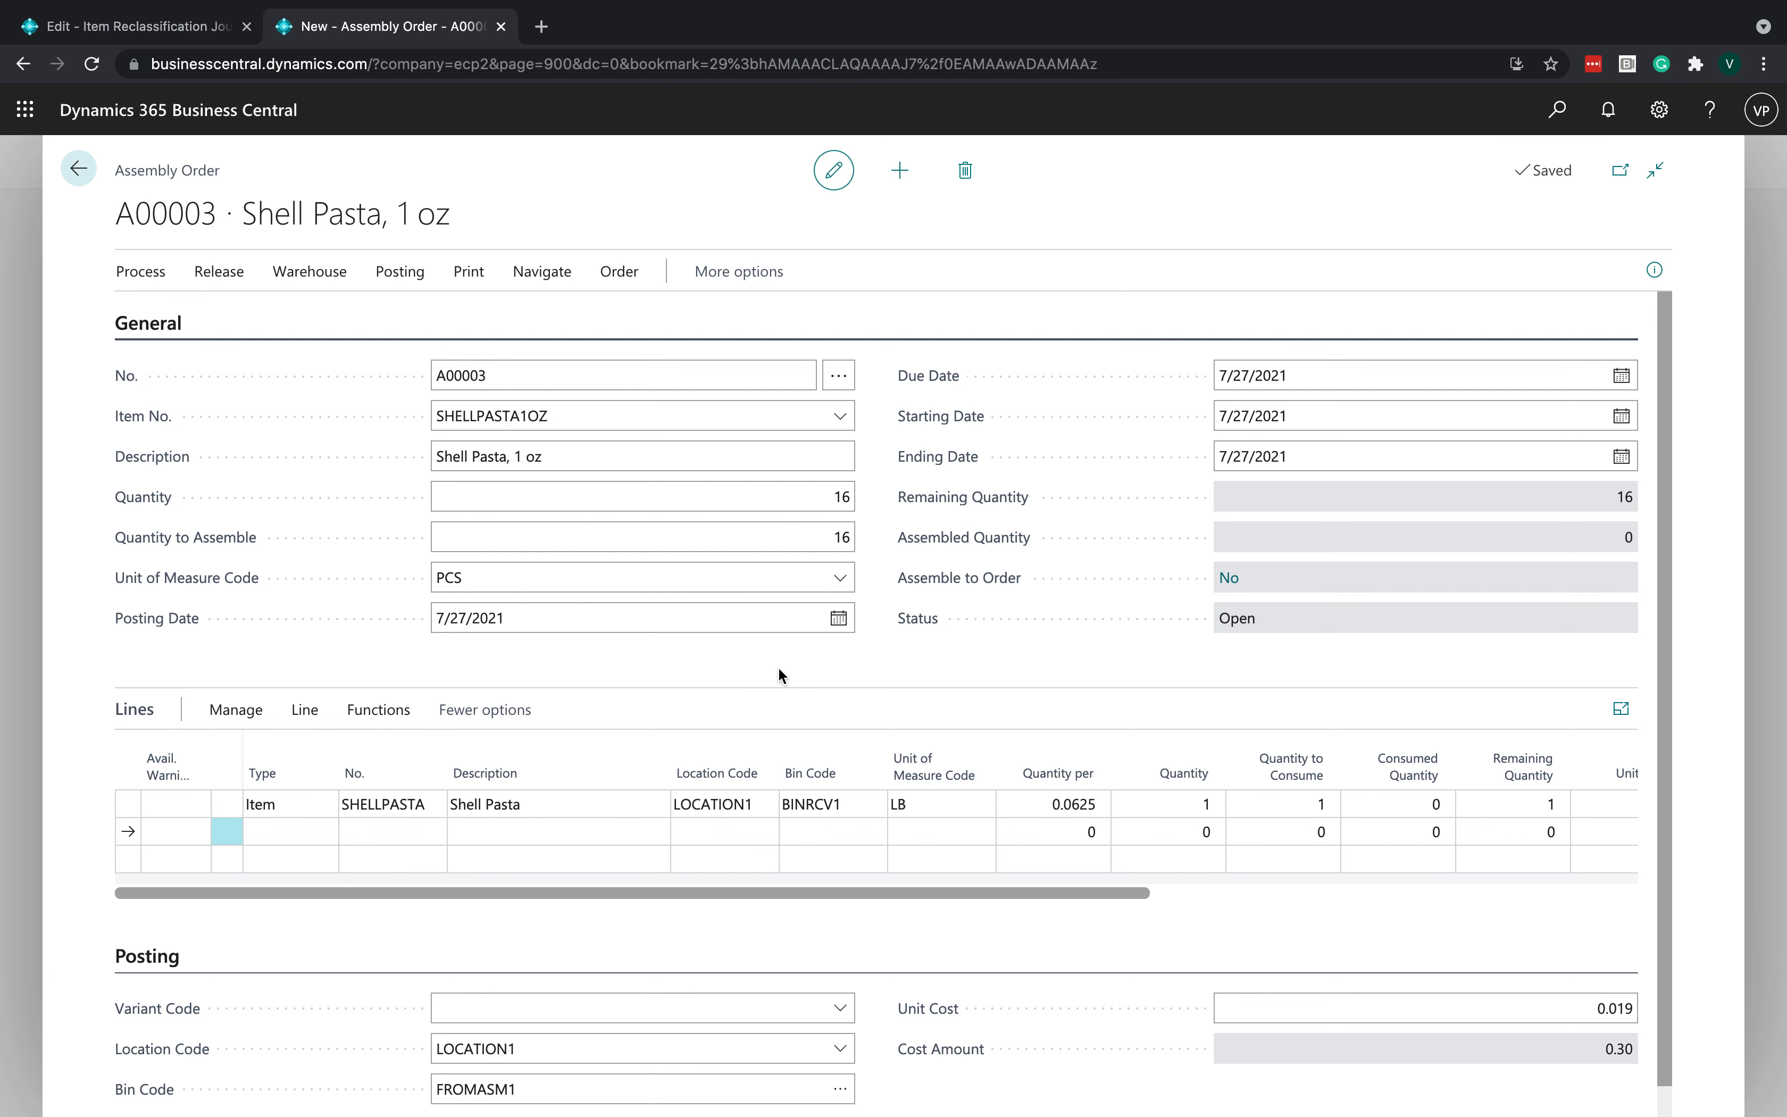
# - Change the Shell Pasta component line's bin code to TOASM1
pyautogui.click(146, 814)
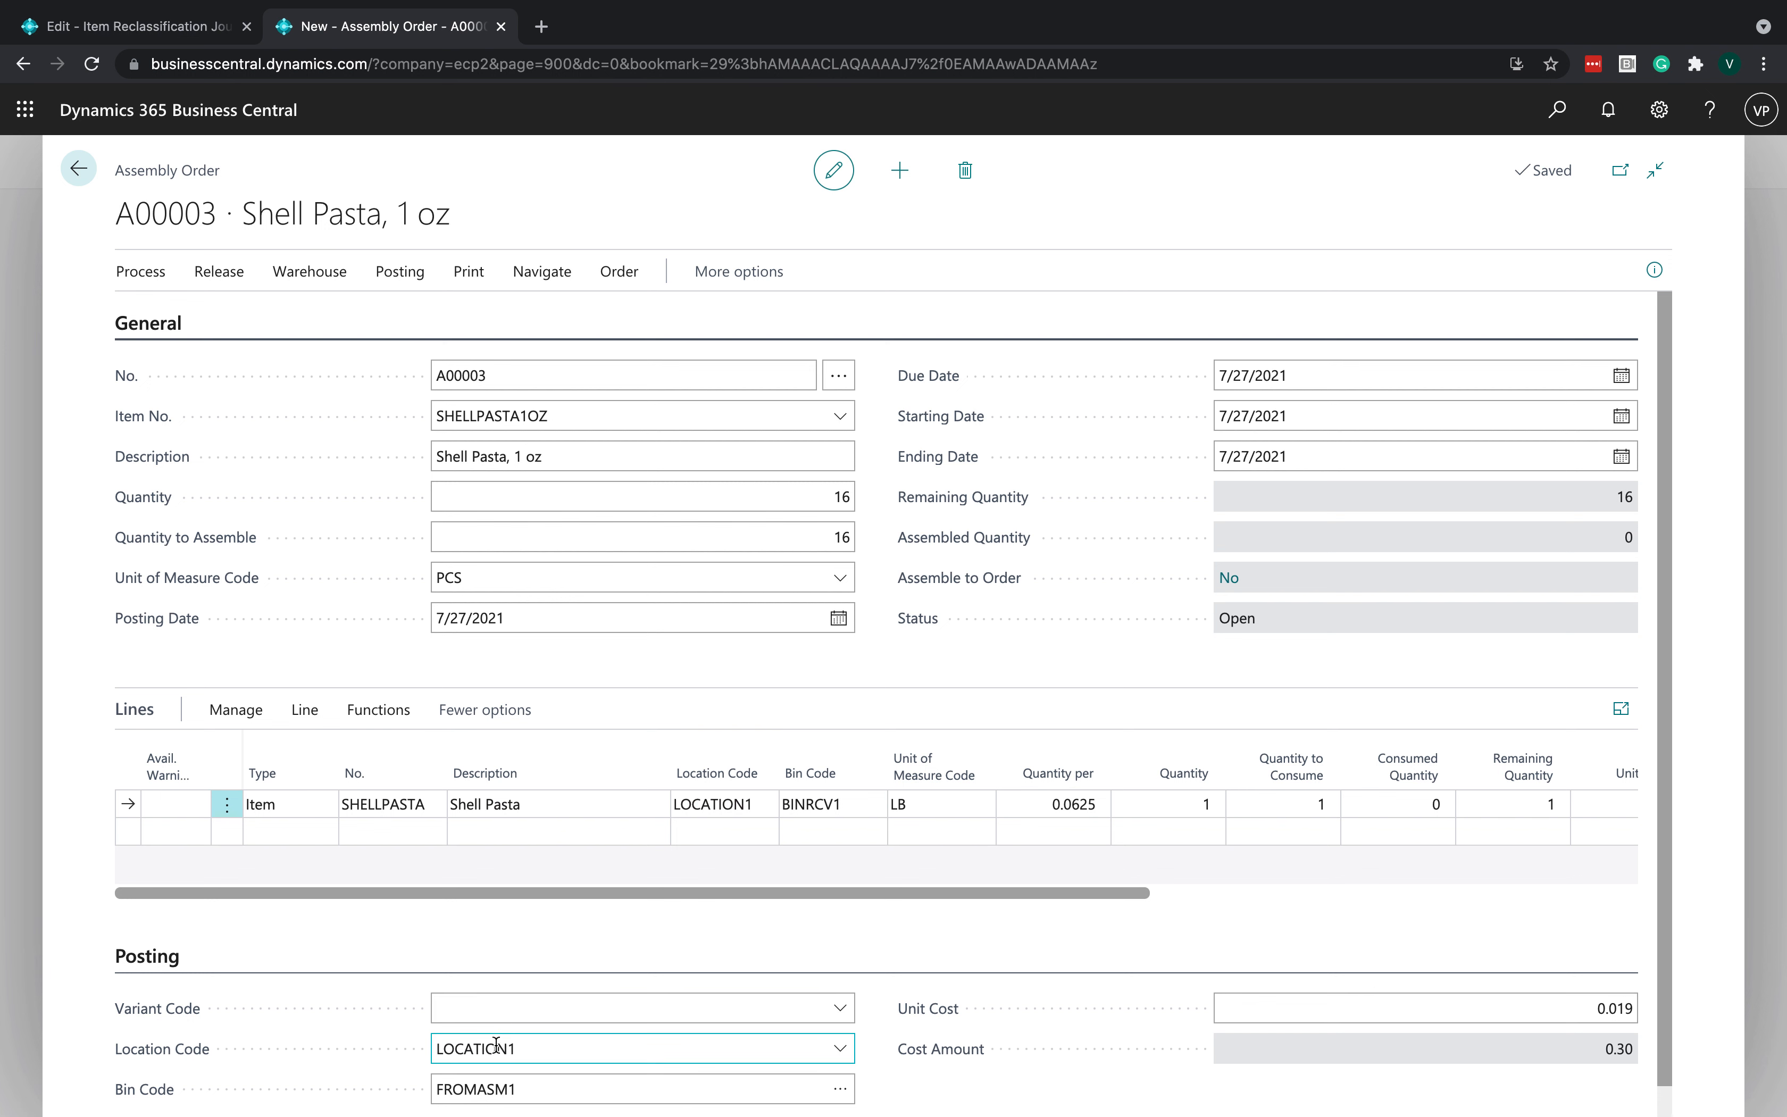
pyautogui.click(517, 1089)
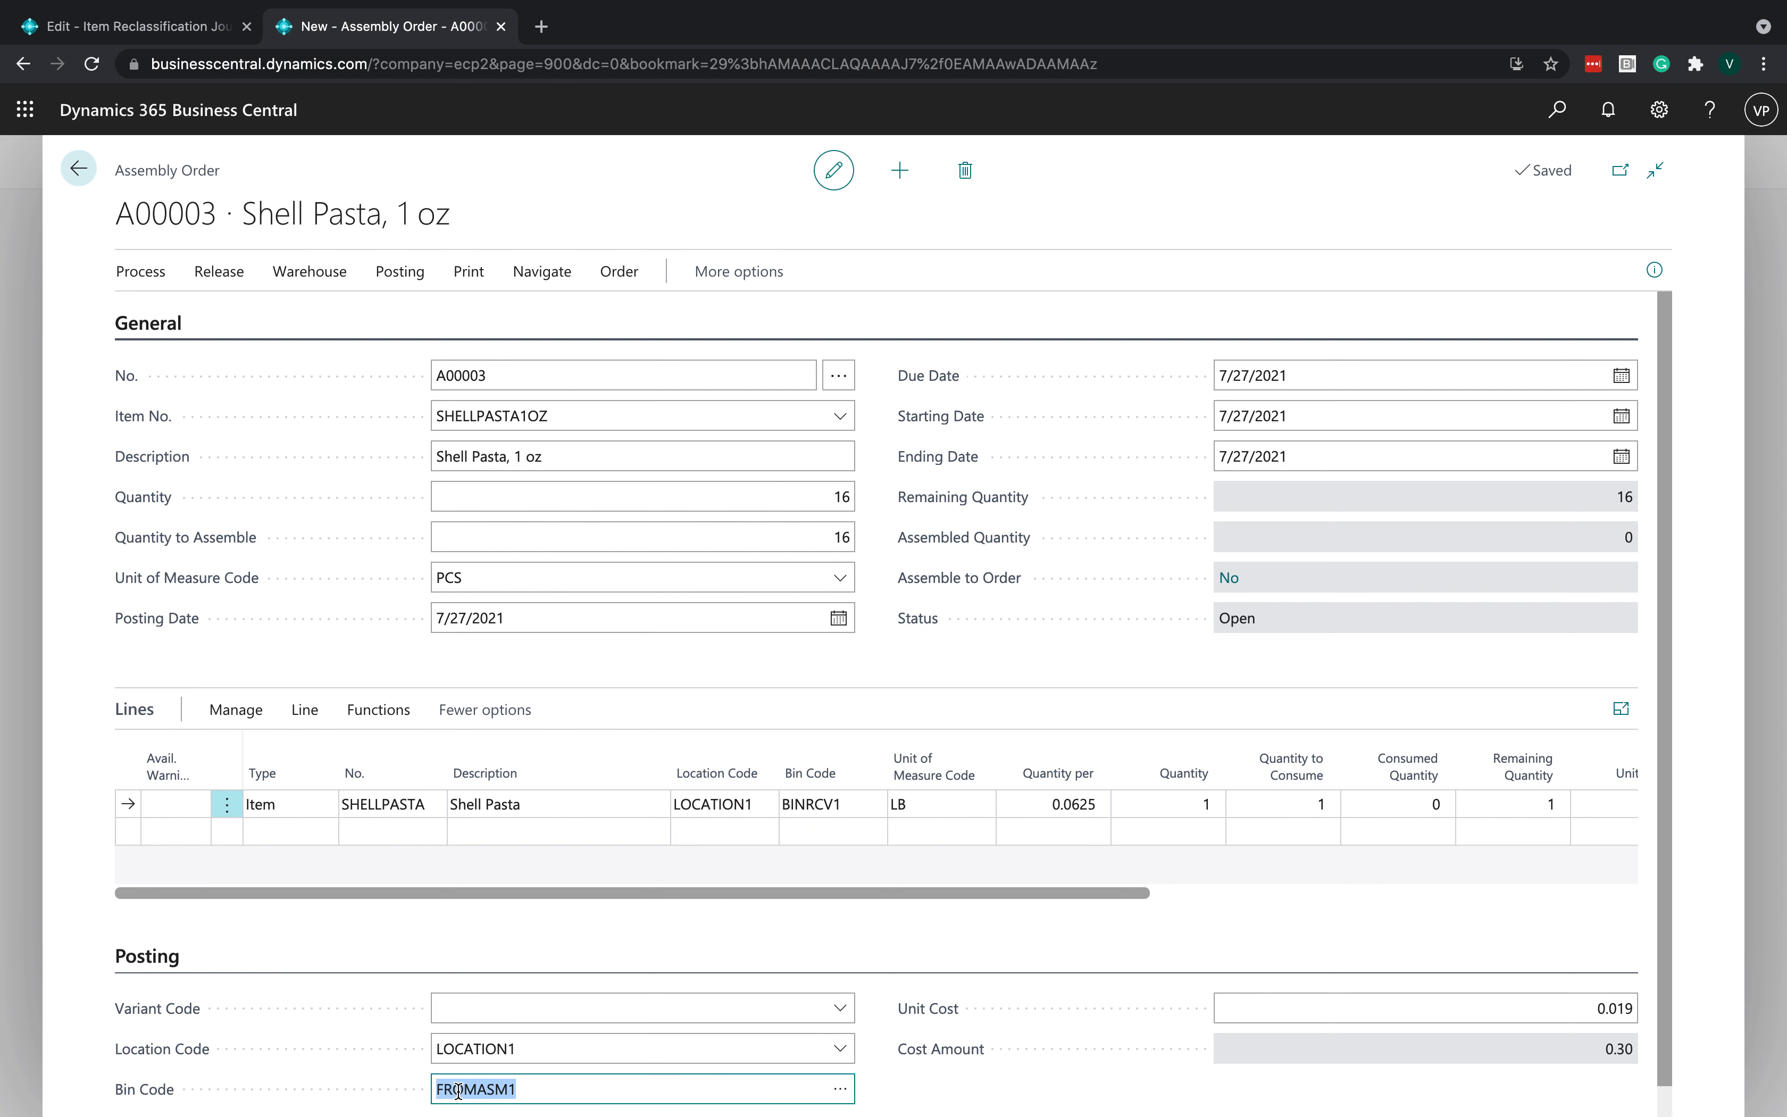
pyautogui.click(958, 1089)
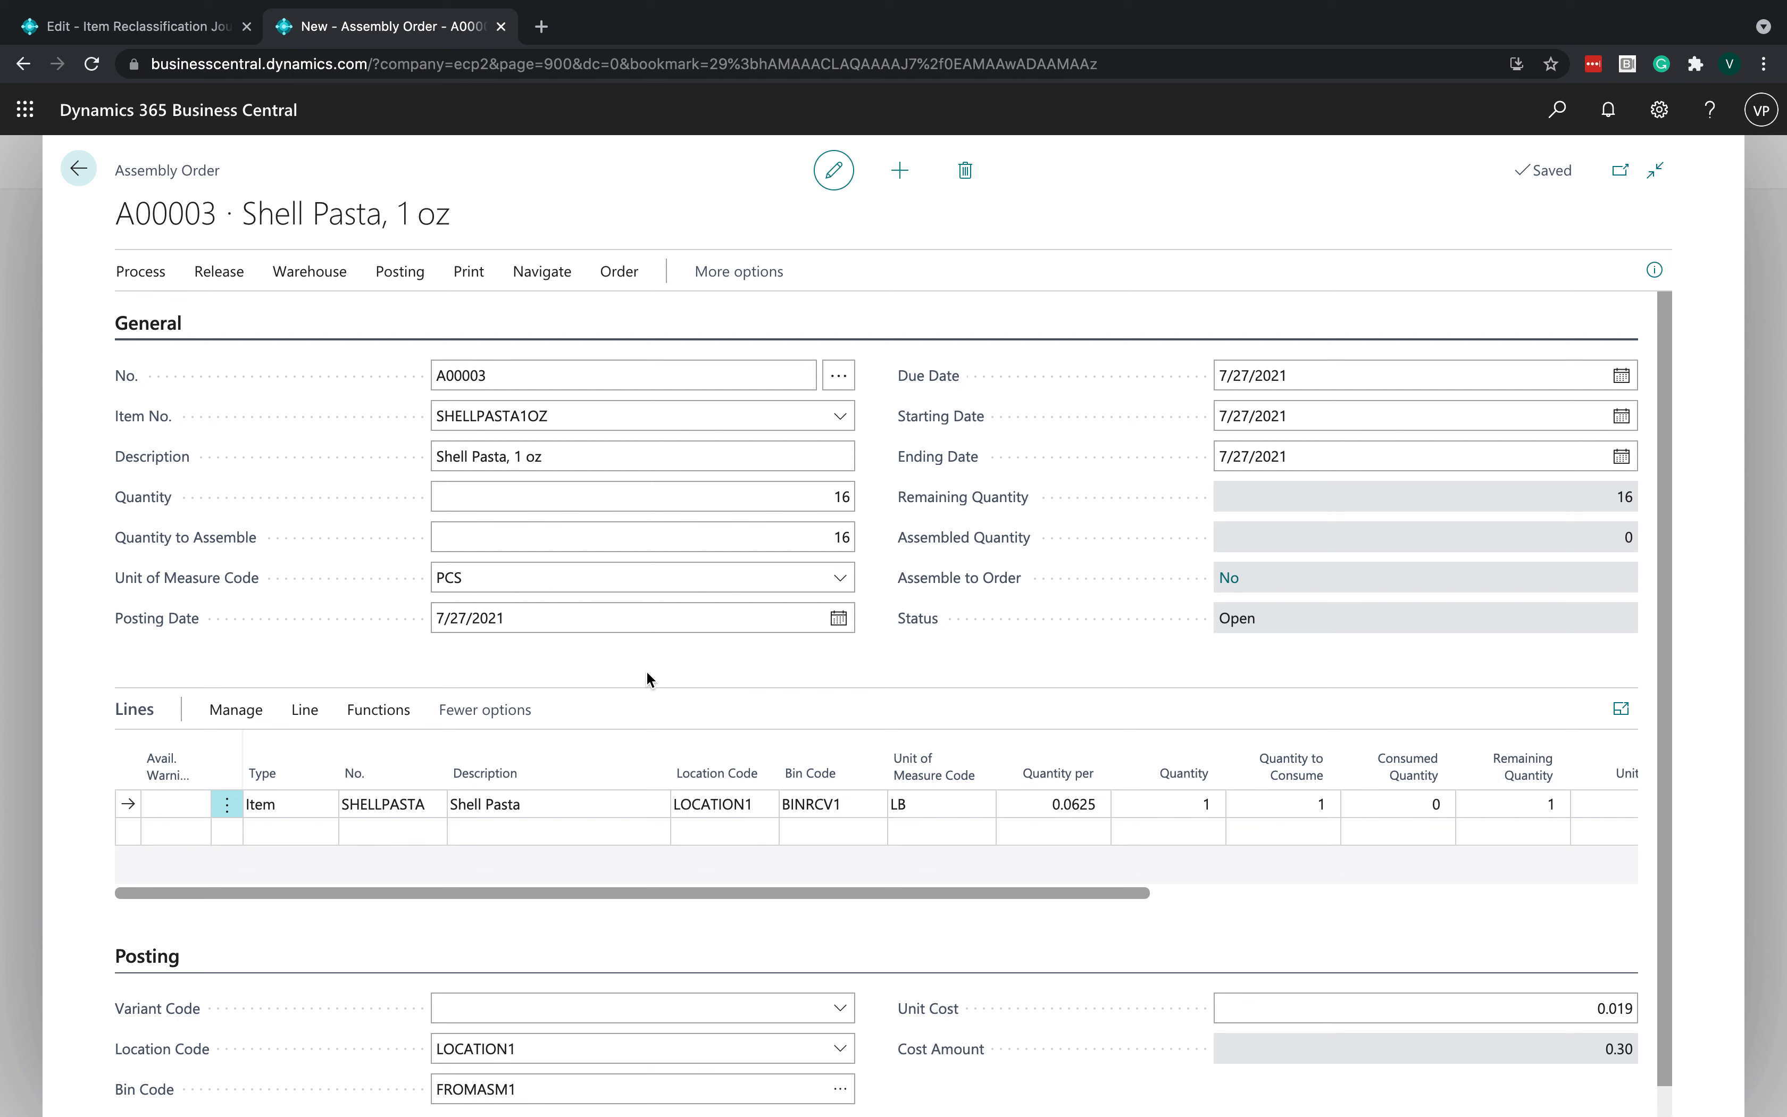
pyautogui.click(832, 805)
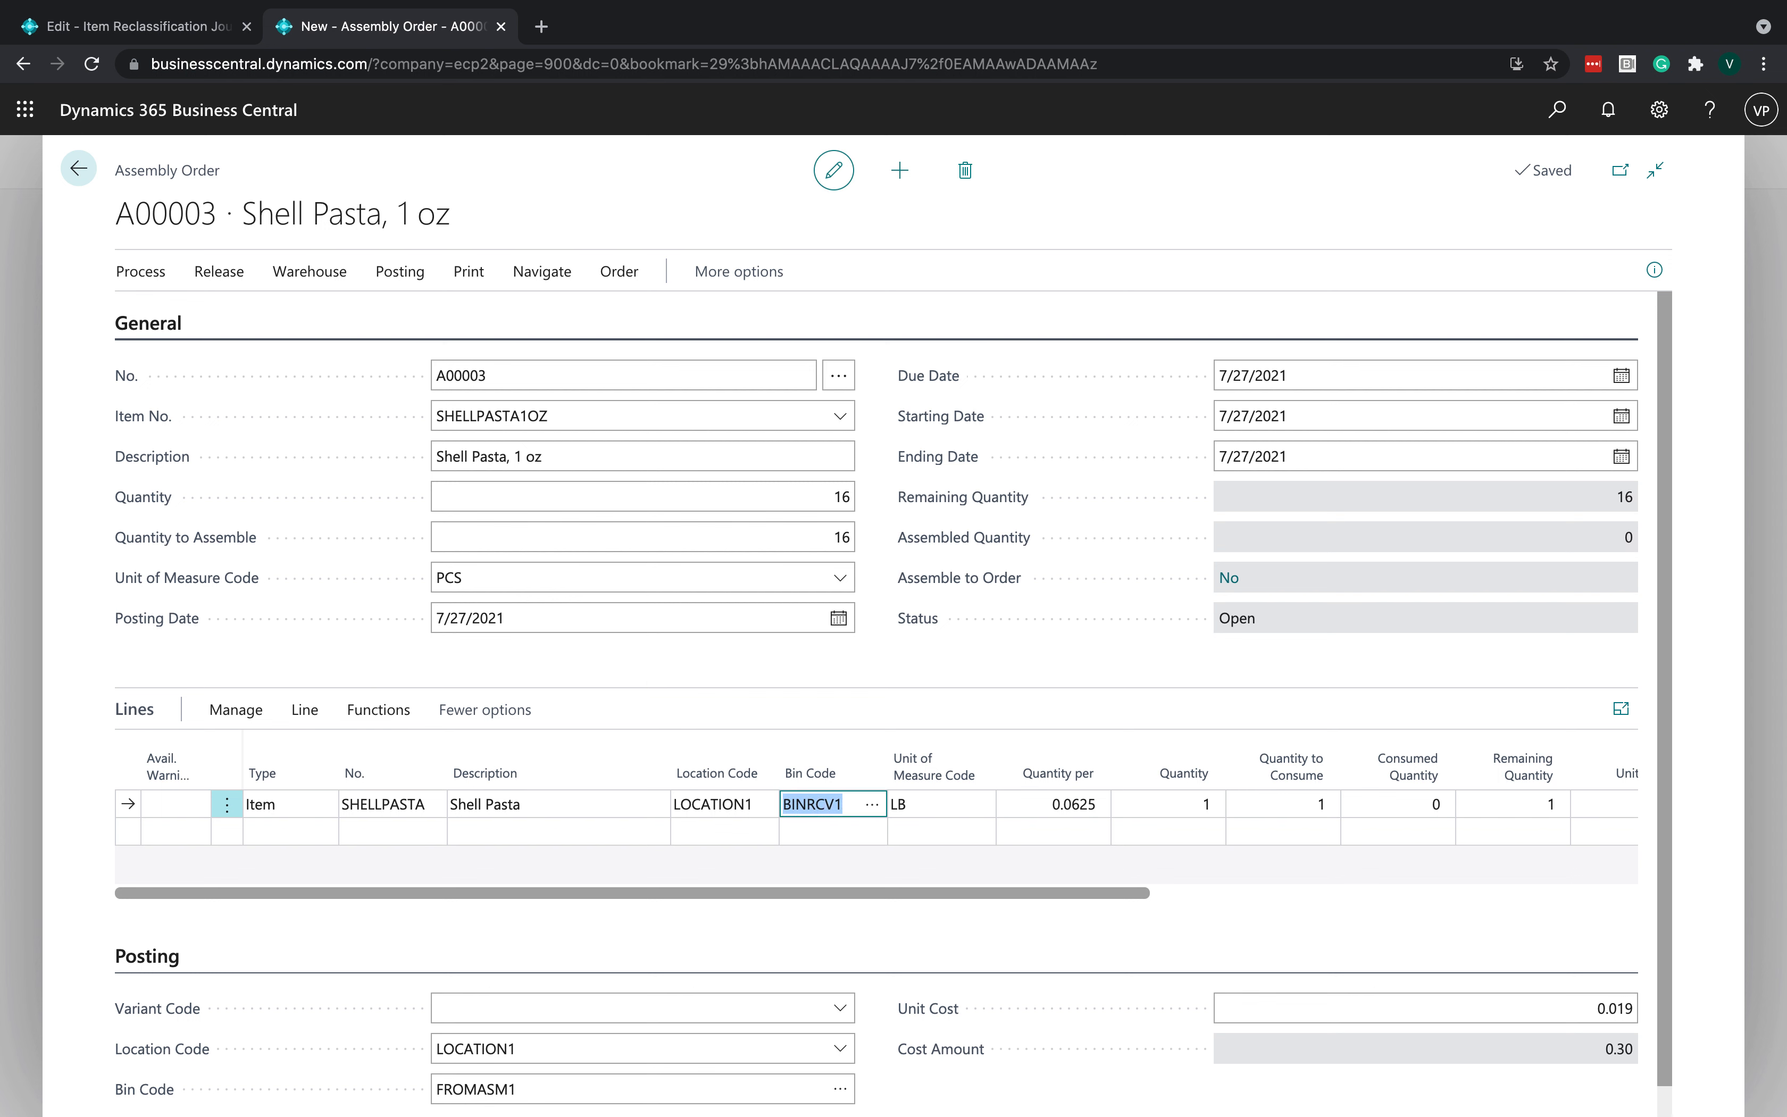
pyautogui.write('TOASM1')
pyautogui.click(994, 657)
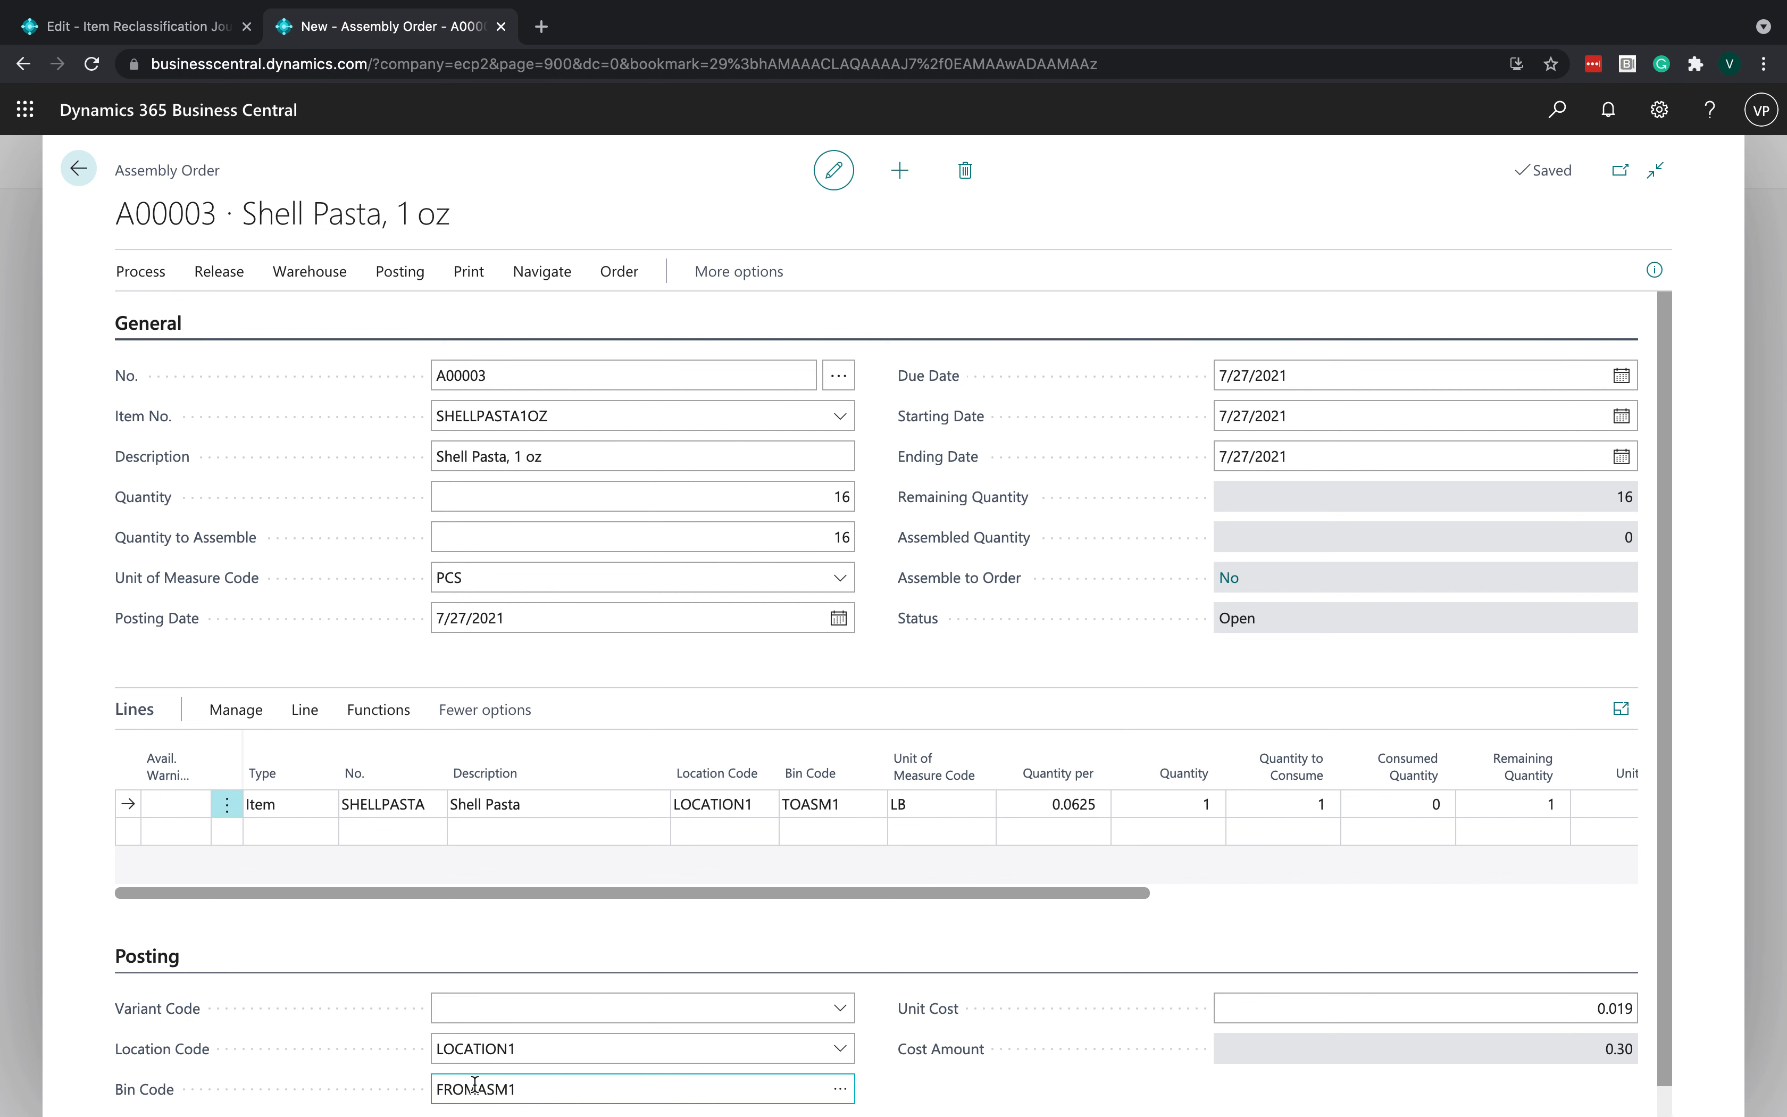
pyautogui.click(818, 798)
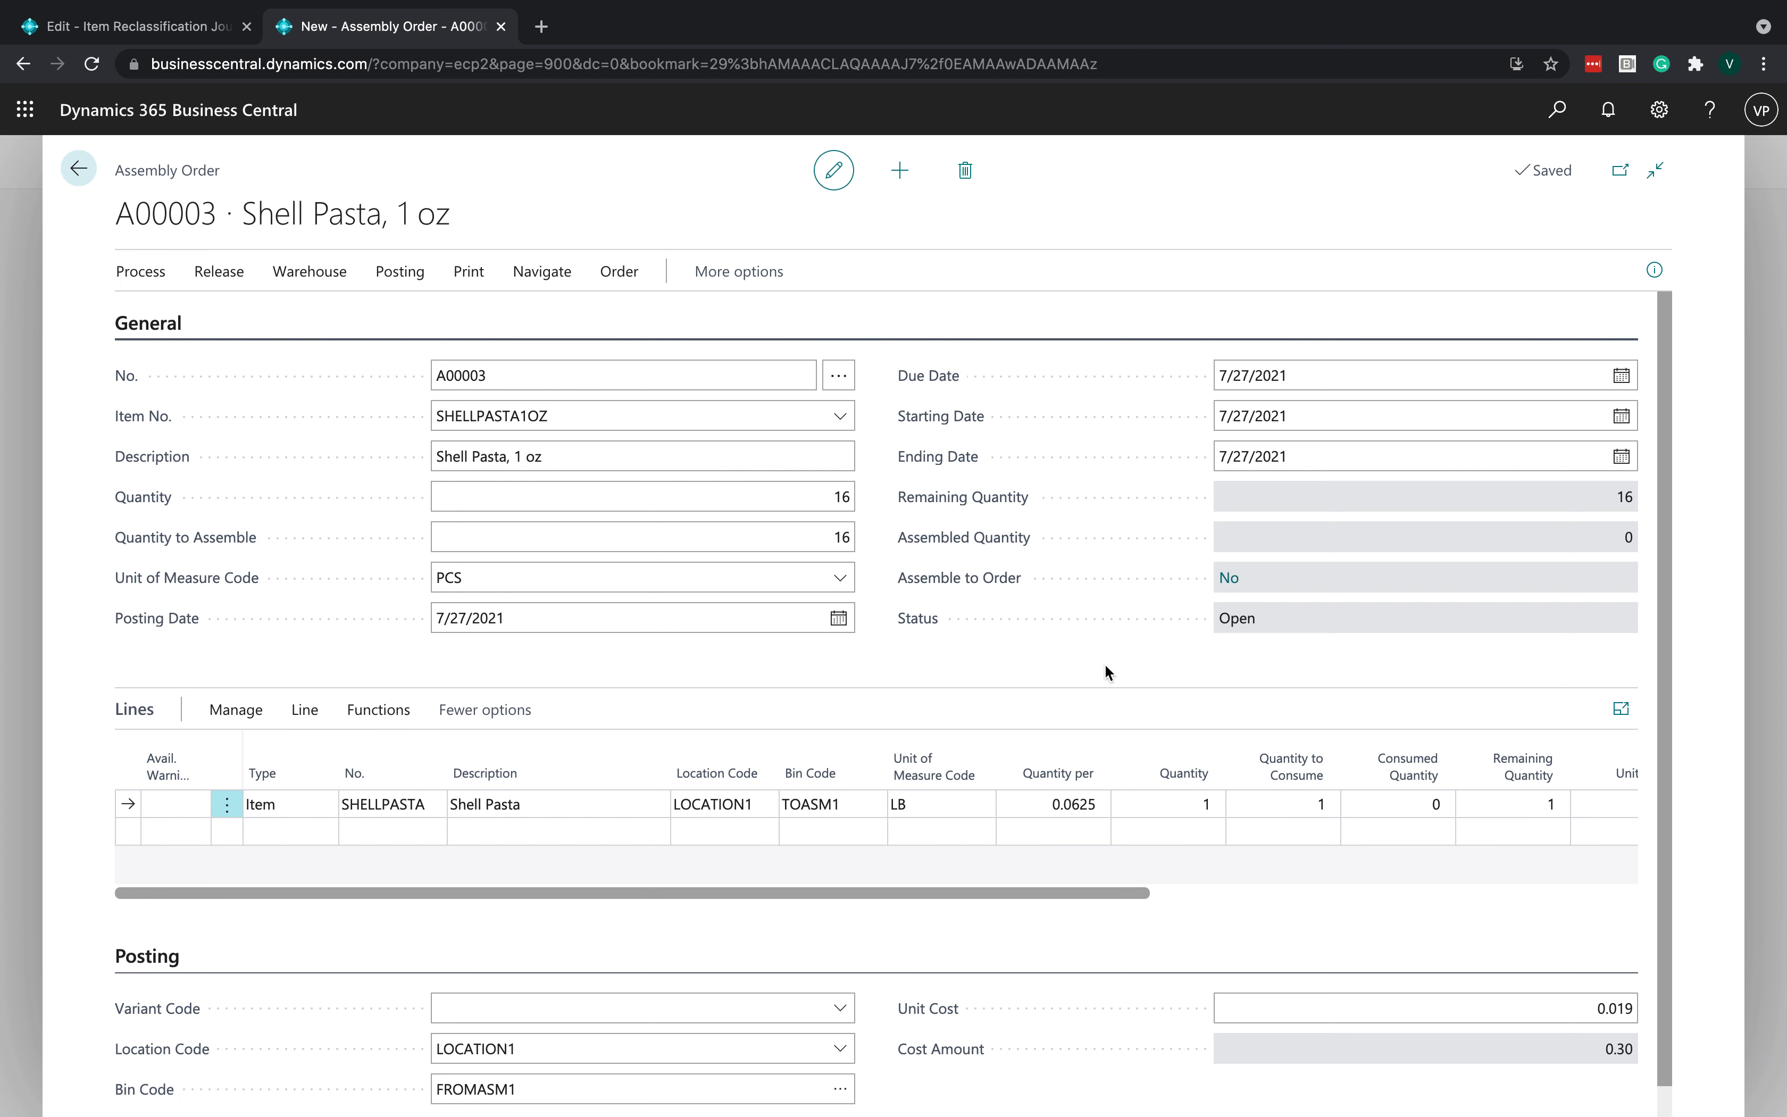
# - Copy the company's base URL and open it in a new browser tab
pyautogui.click(602, 62)
pyautogui.click(474, 63)
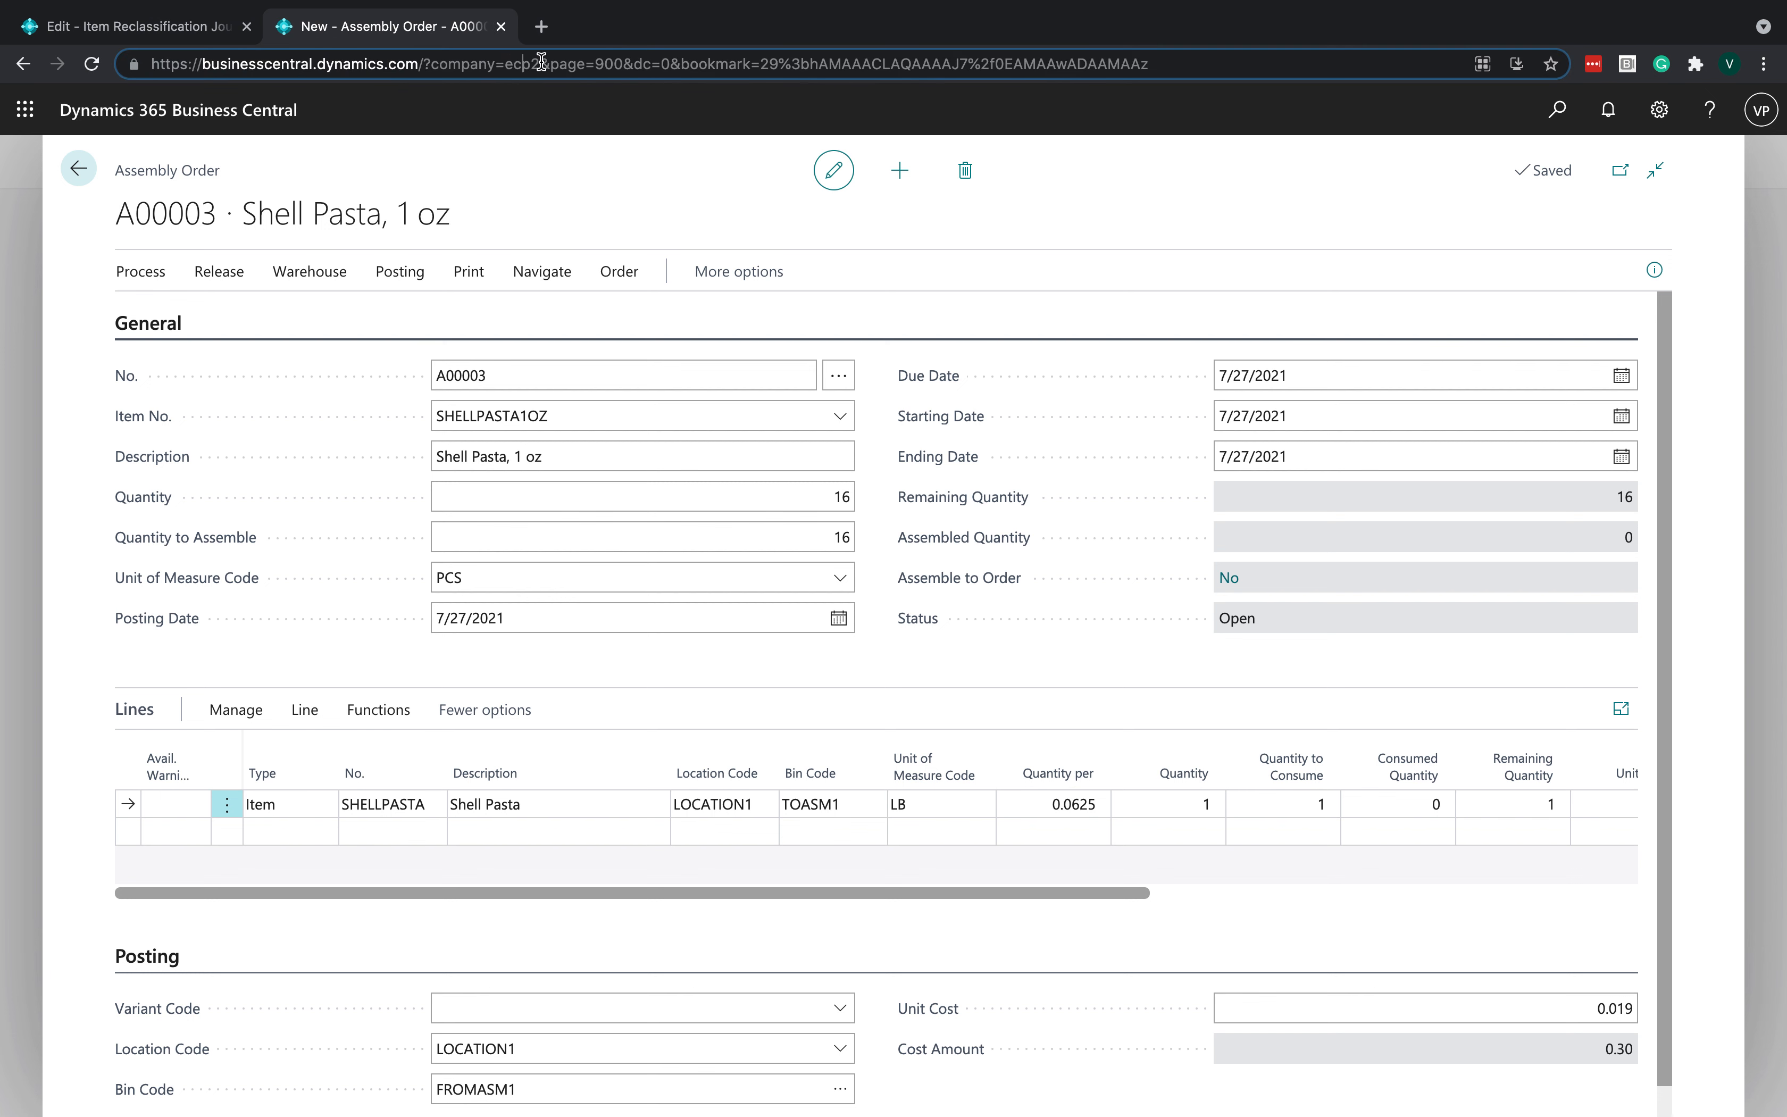
pyautogui.moveTo(542, 62); pyautogui.dragTo(160, 67)
pyautogui.click(150, 64)
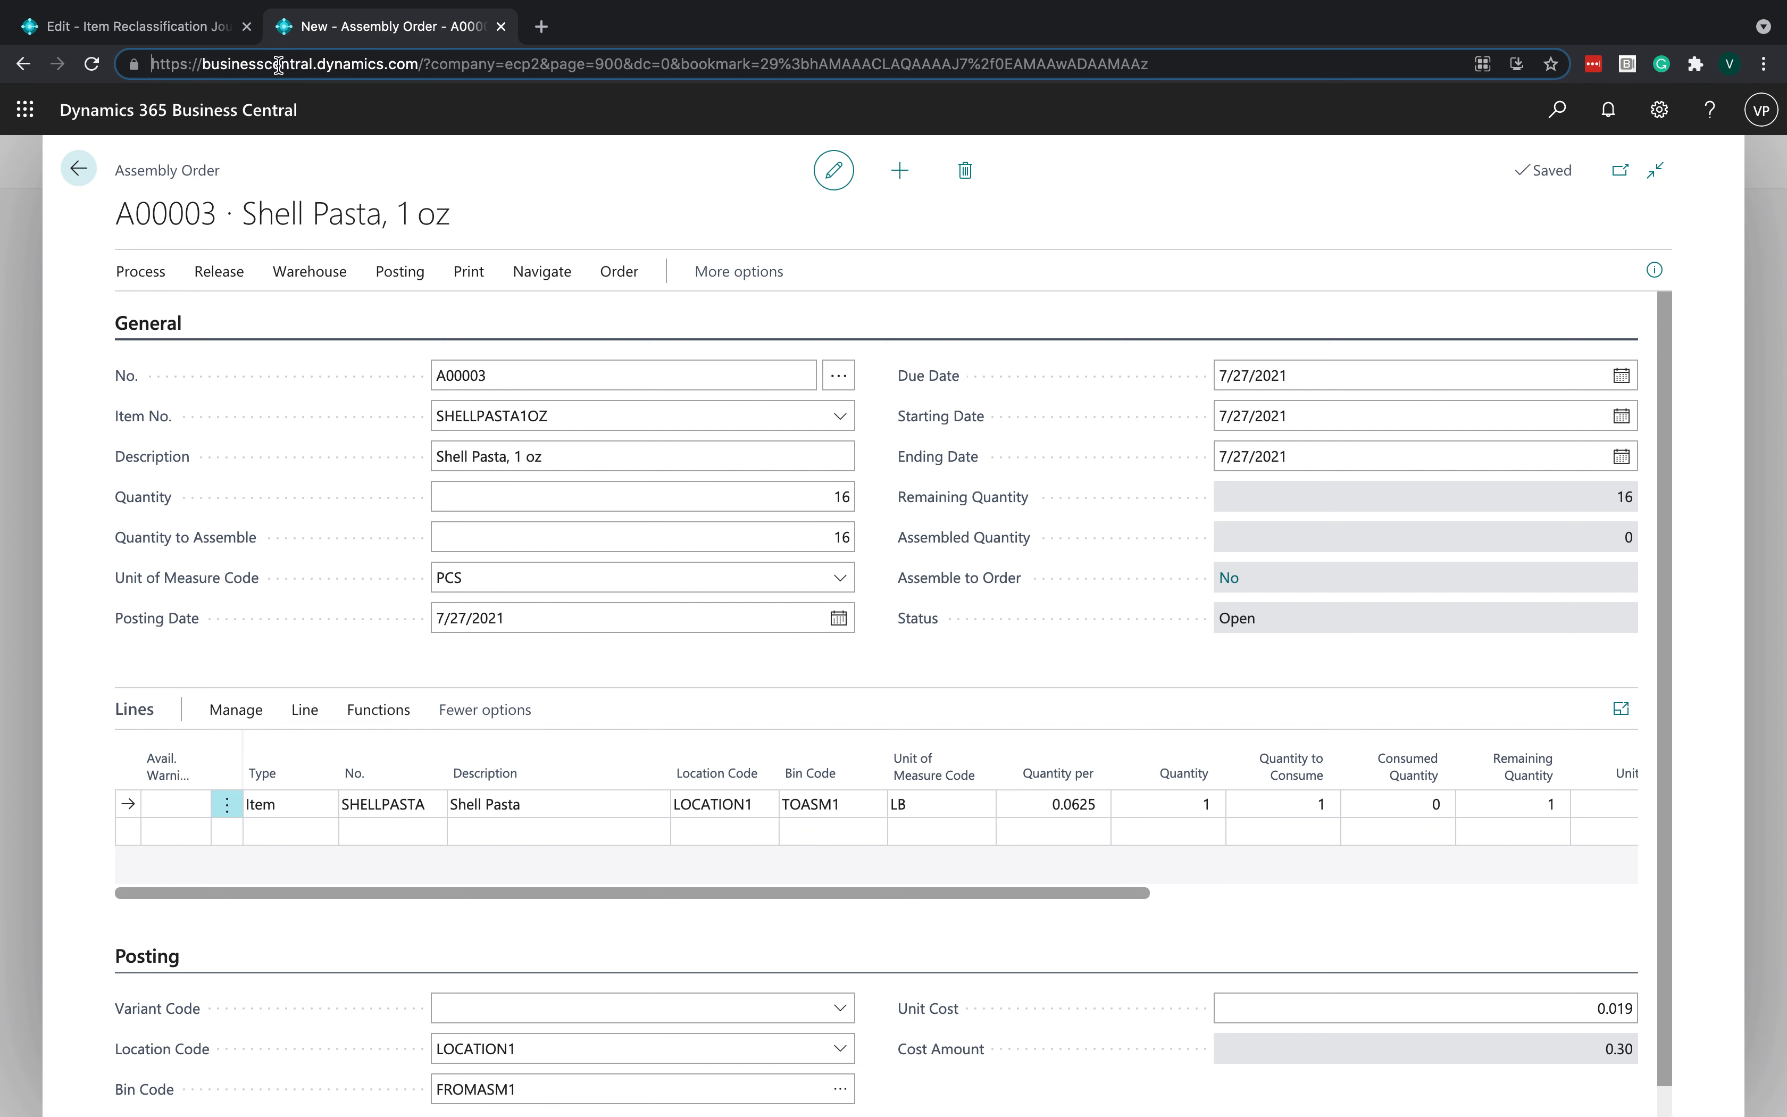
pyautogui.keyDown('shift'); pyautogui.click(536, 62); pyautogui.keyUp('shift')
pyautogui.hotkey('ctrl', 'c')
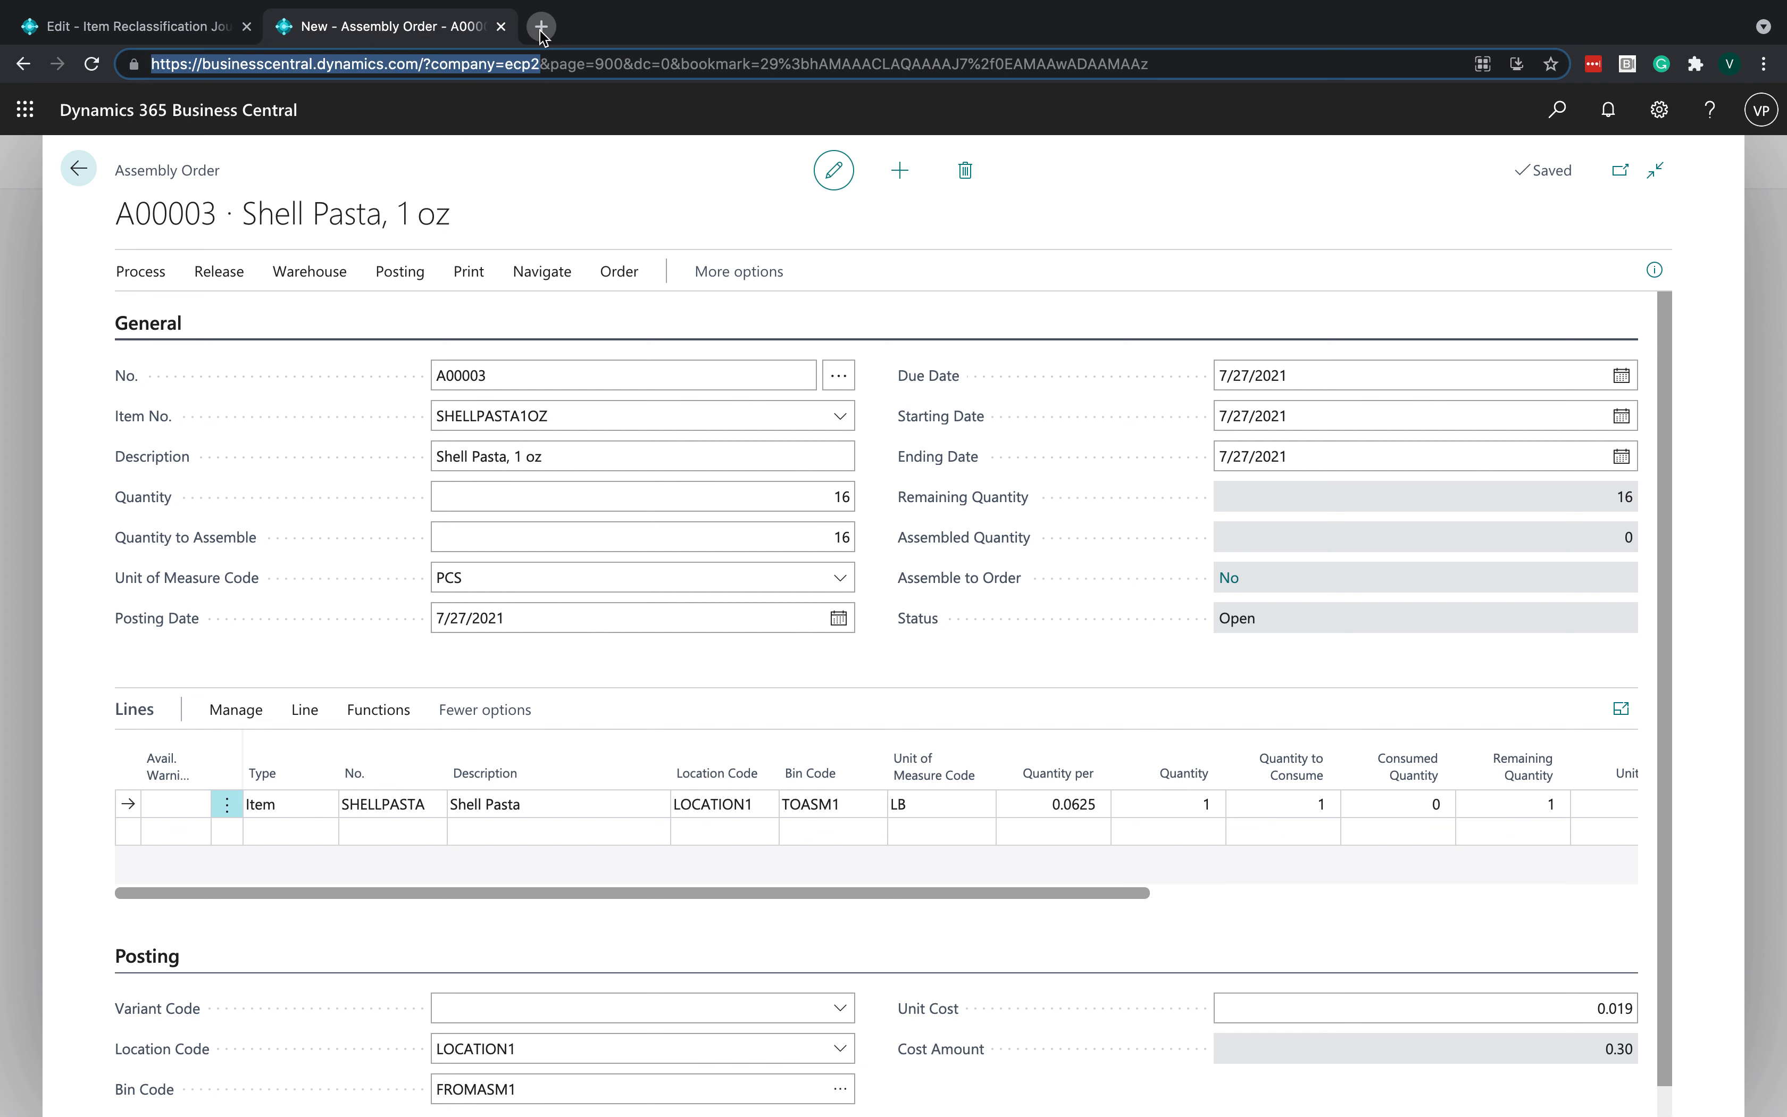
pyautogui.click(541, 26)
pyautogui.hotkey('ctrl', 'v')
pyautogui.press('Return')
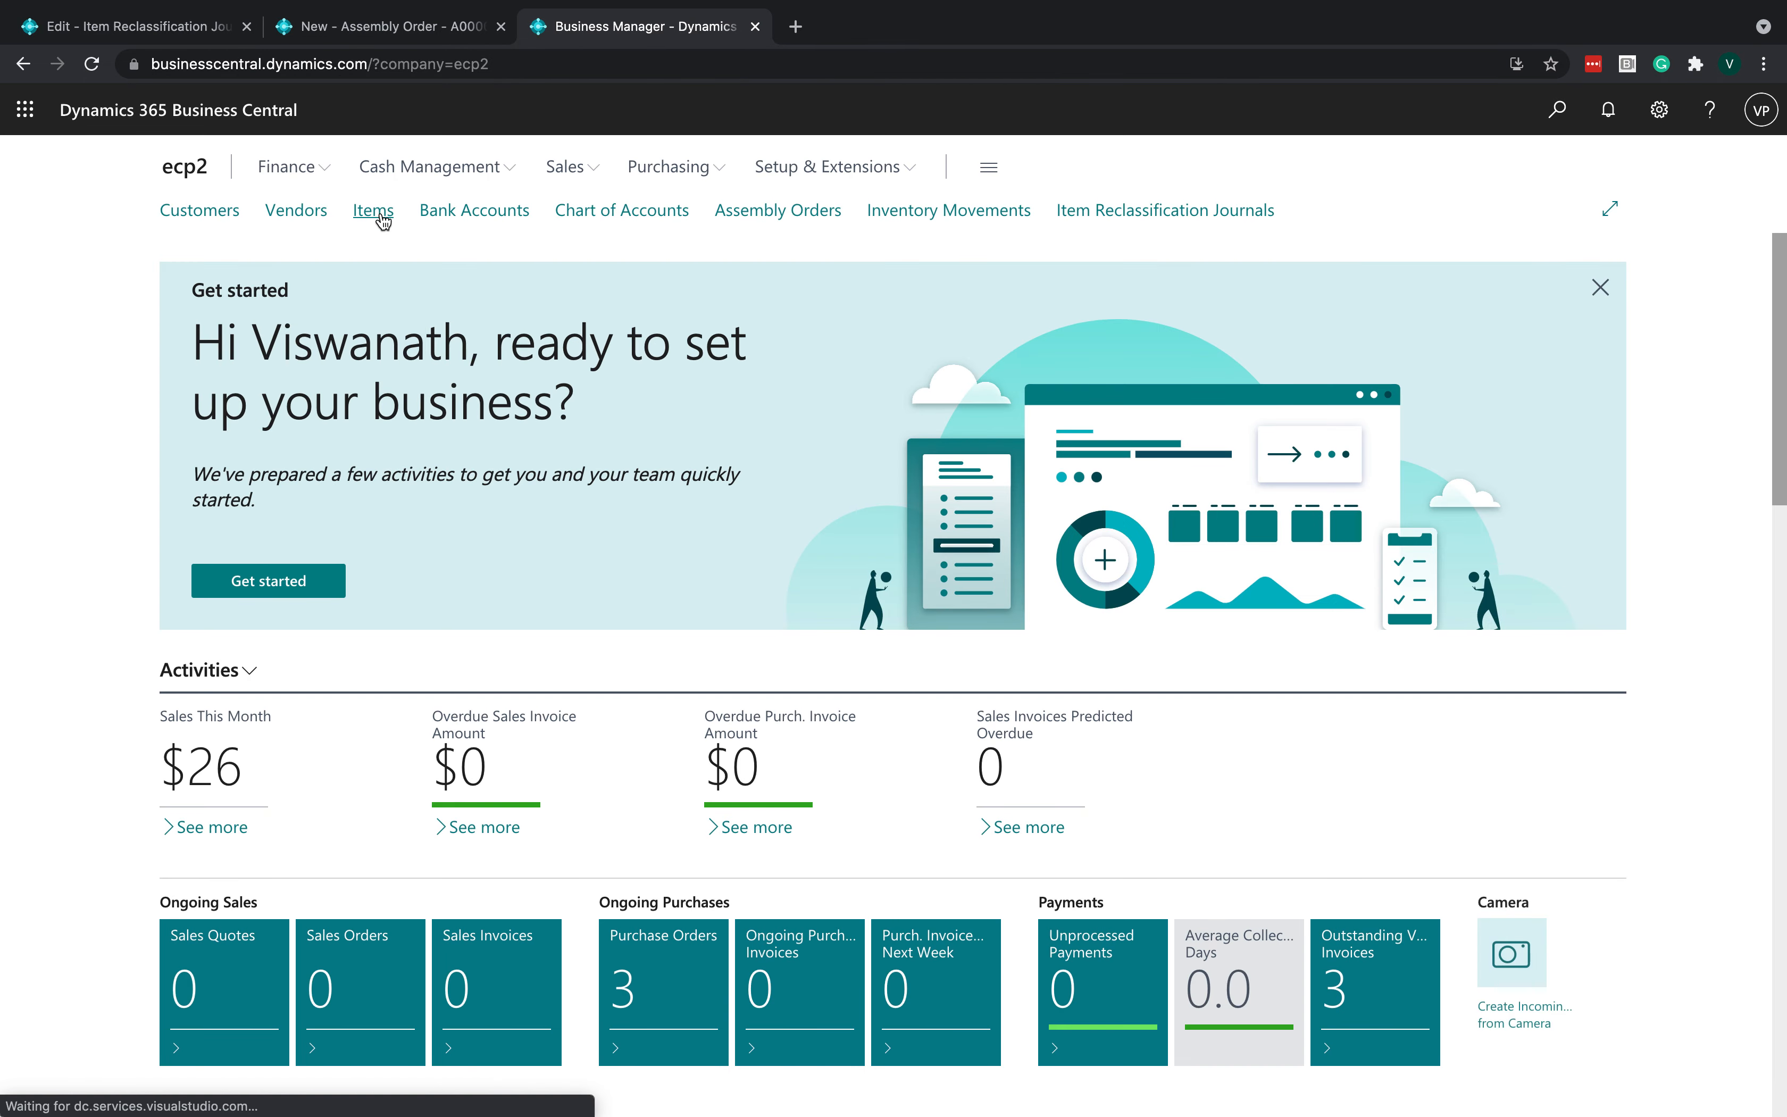
# - Search the items list for shell pasta and open the SHELLPASTA item card
pyautogui.click(382, 215)
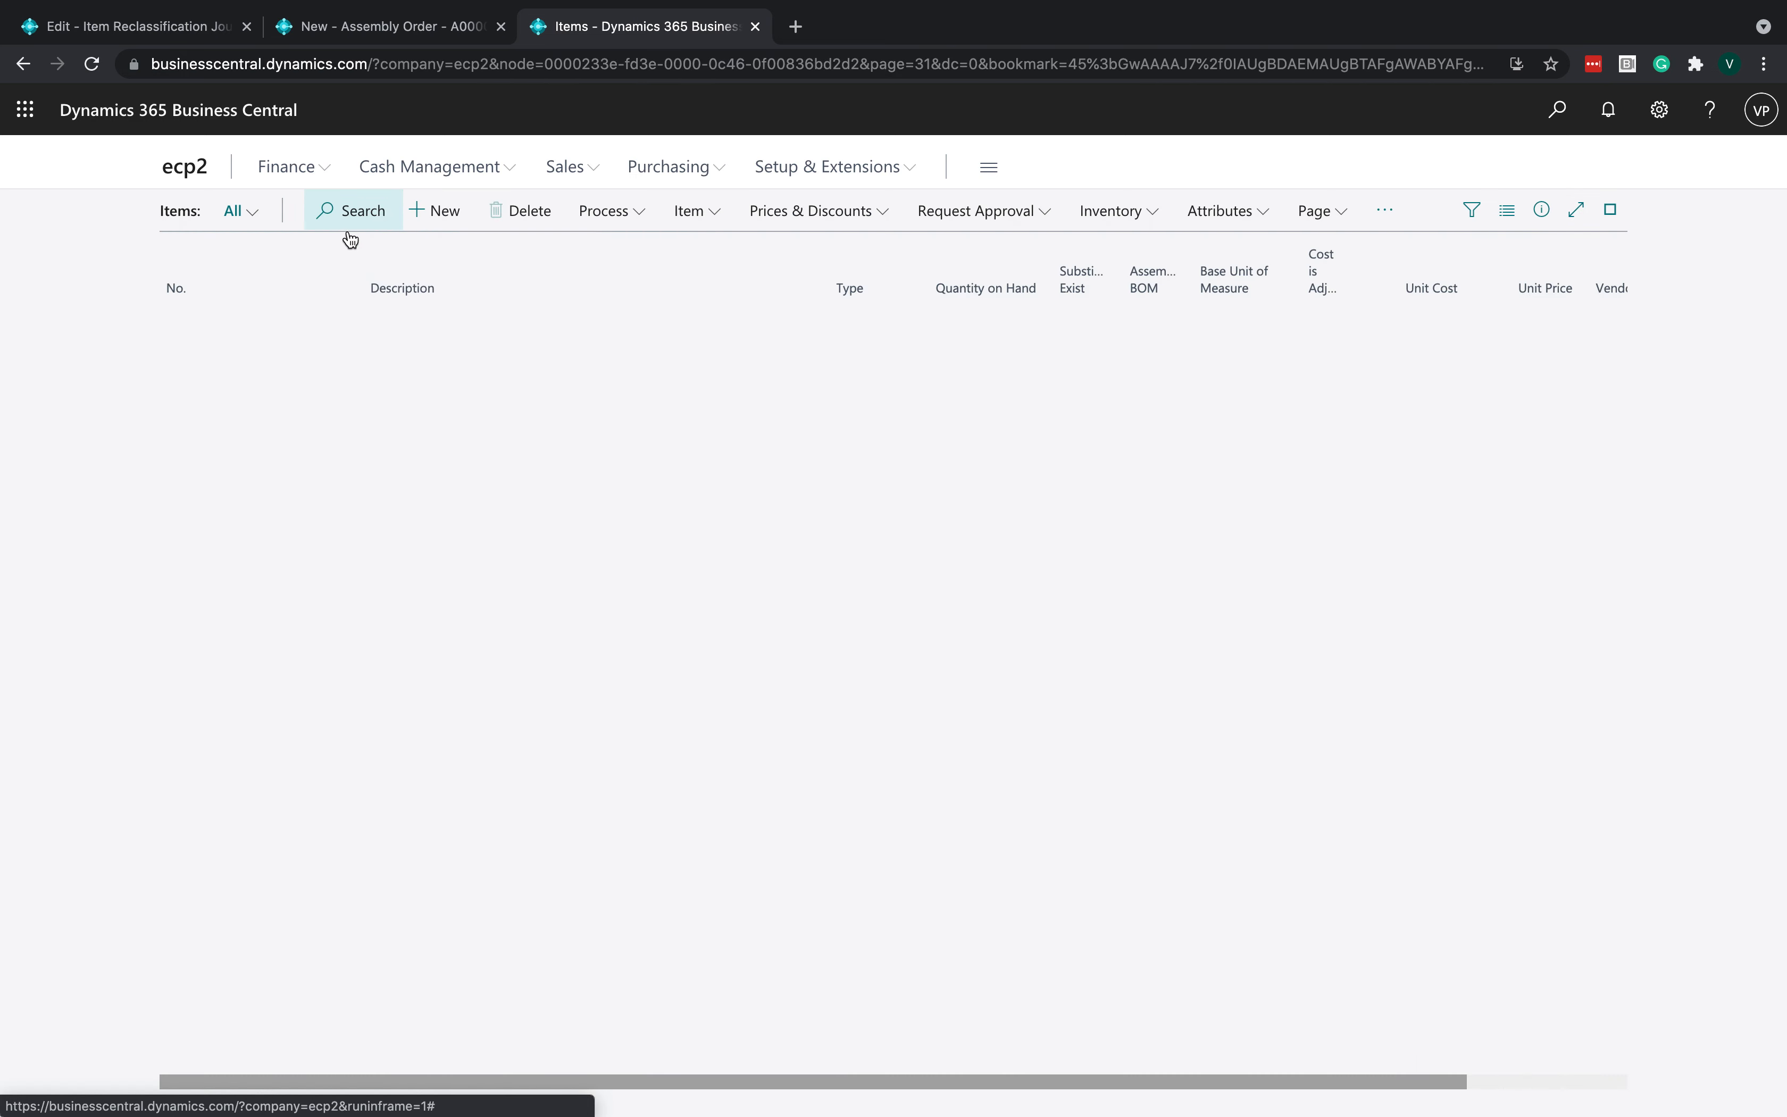
pyautogui.click(350, 224)
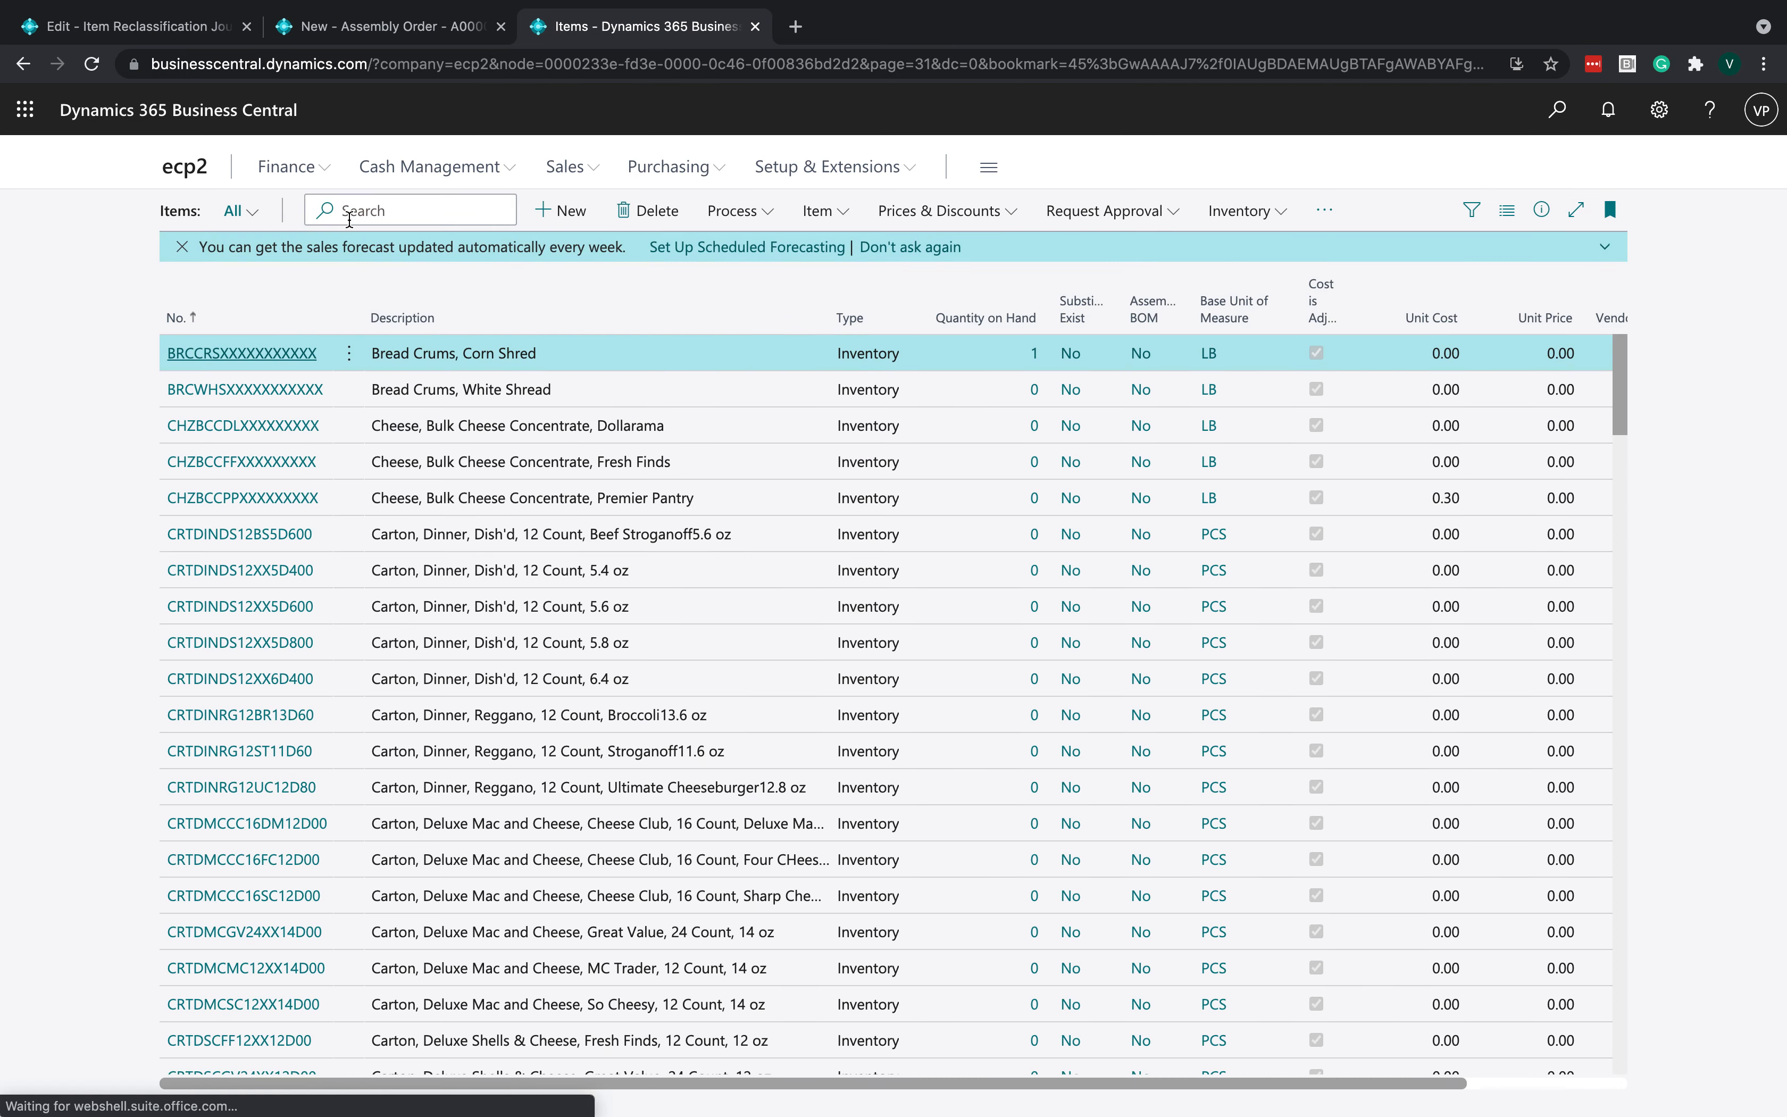
pyautogui.write('shell pasta')
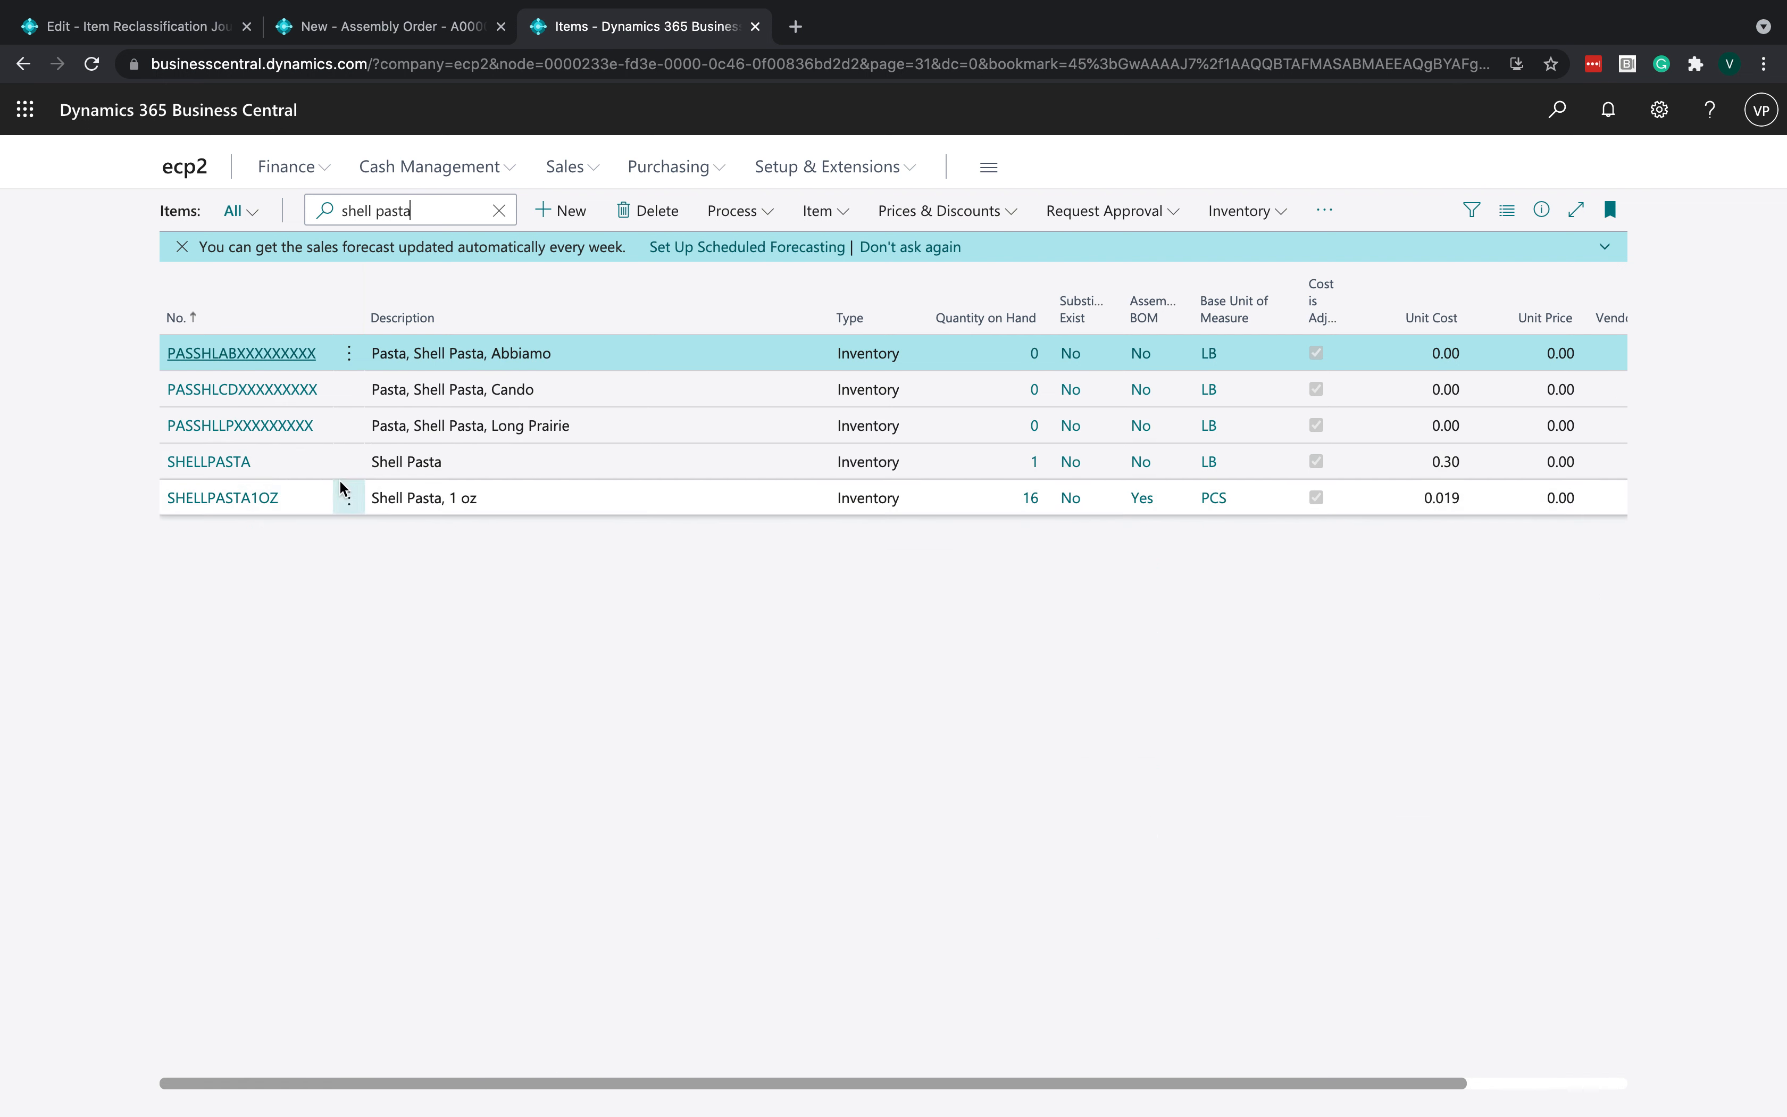
pyautogui.click(224, 465)
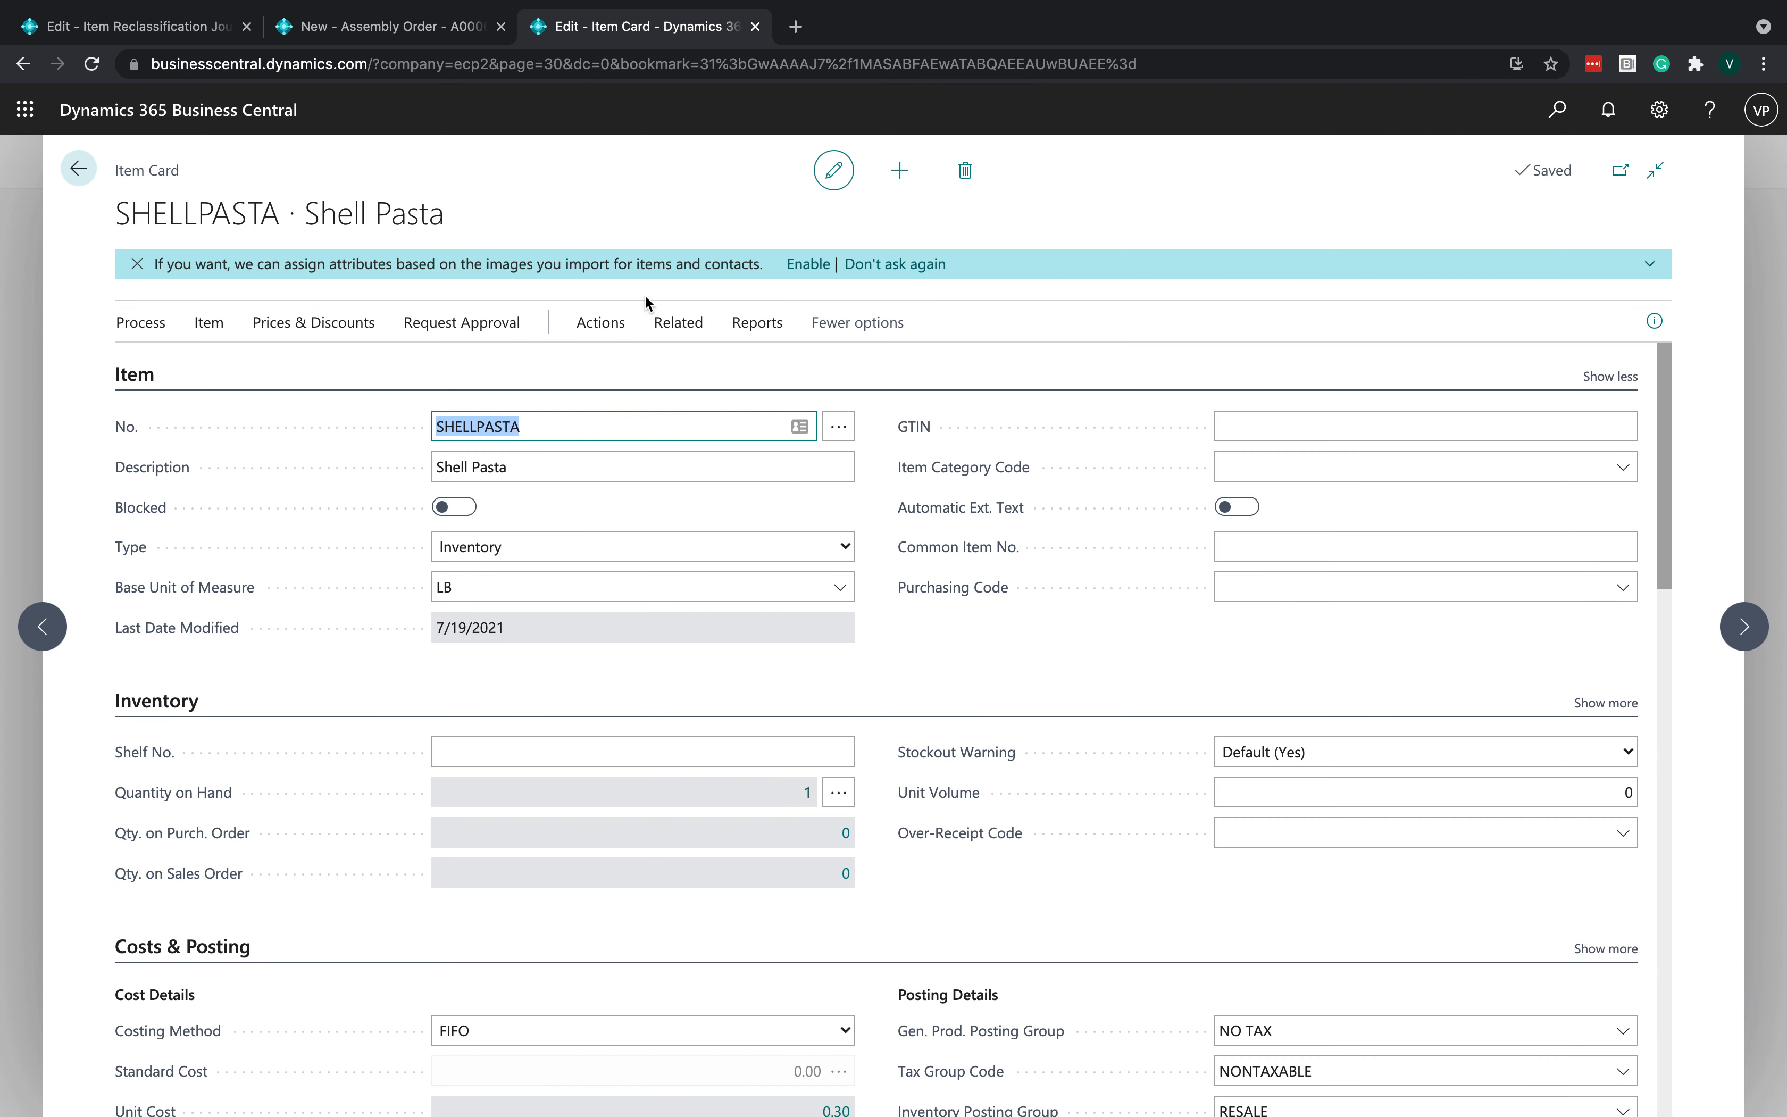
# - Open the SHELLPASTA item's warehouse bin contents
pyautogui.click(678, 324)
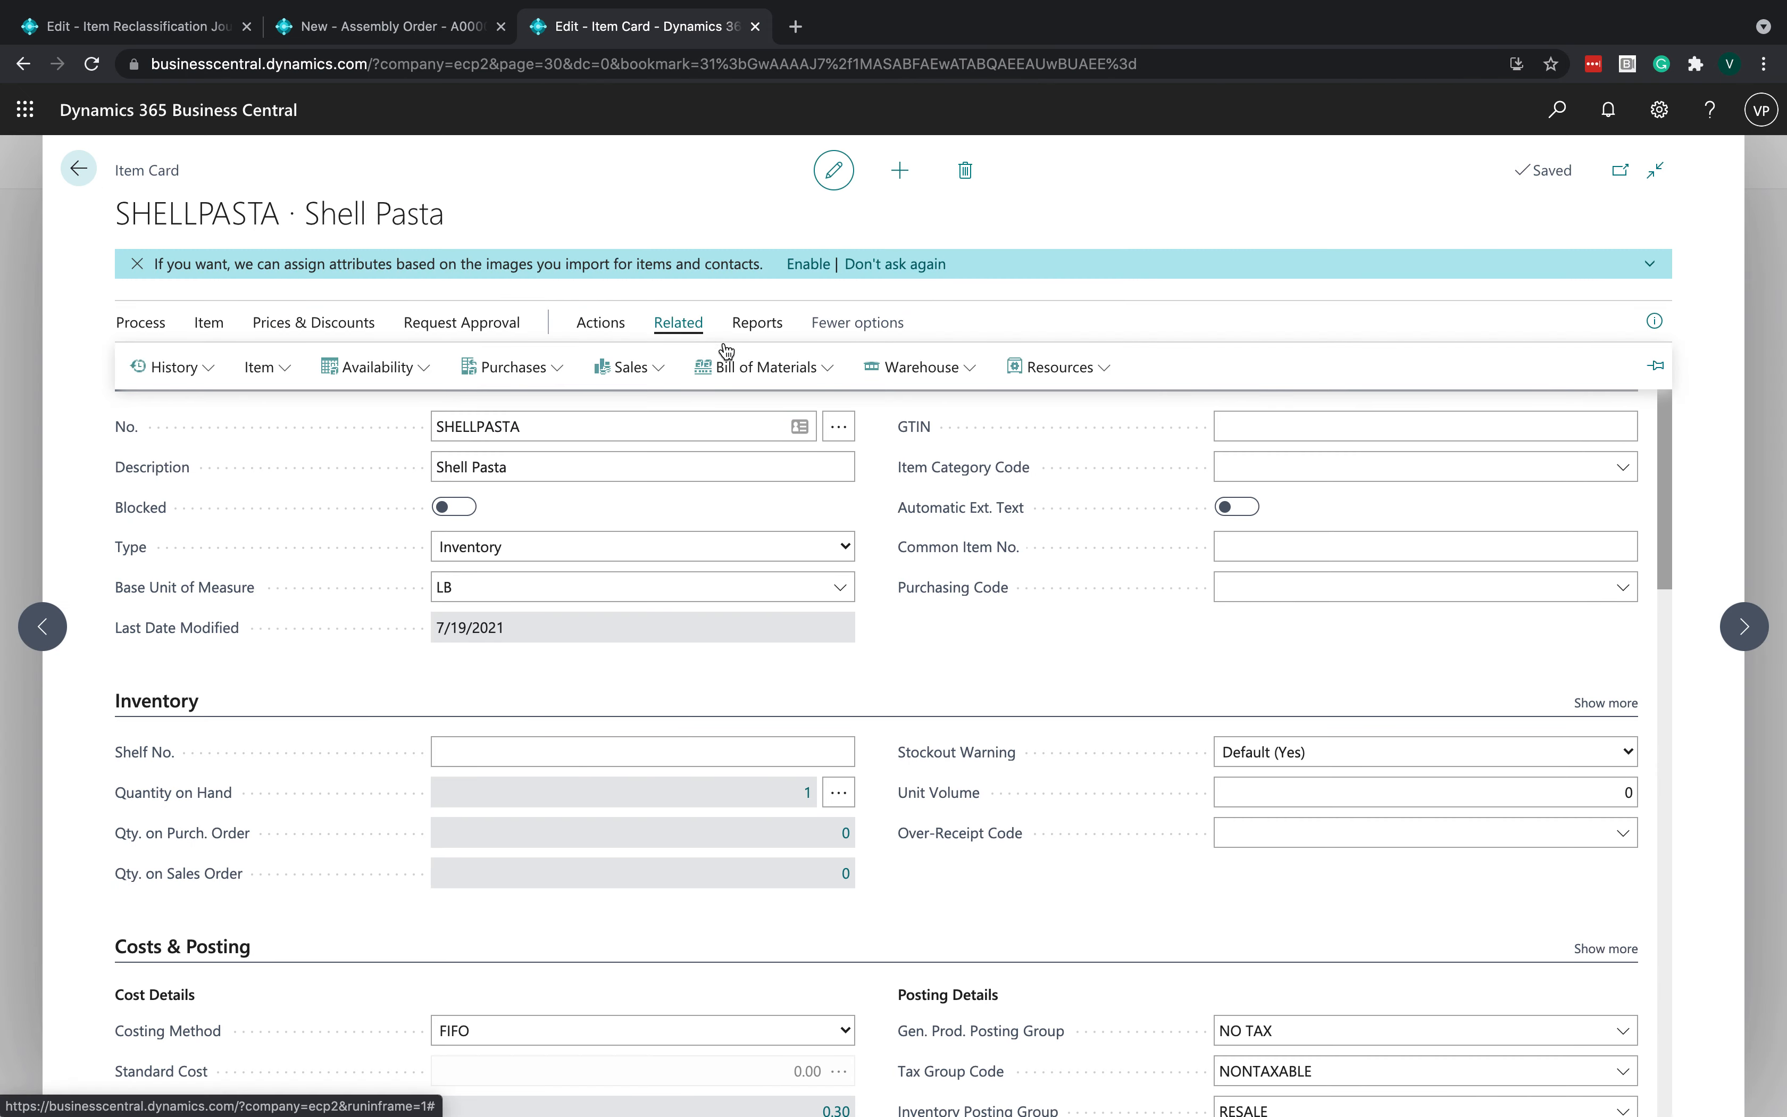
pyautogui.click(905, 370)
pyautogui.click(907, 412)
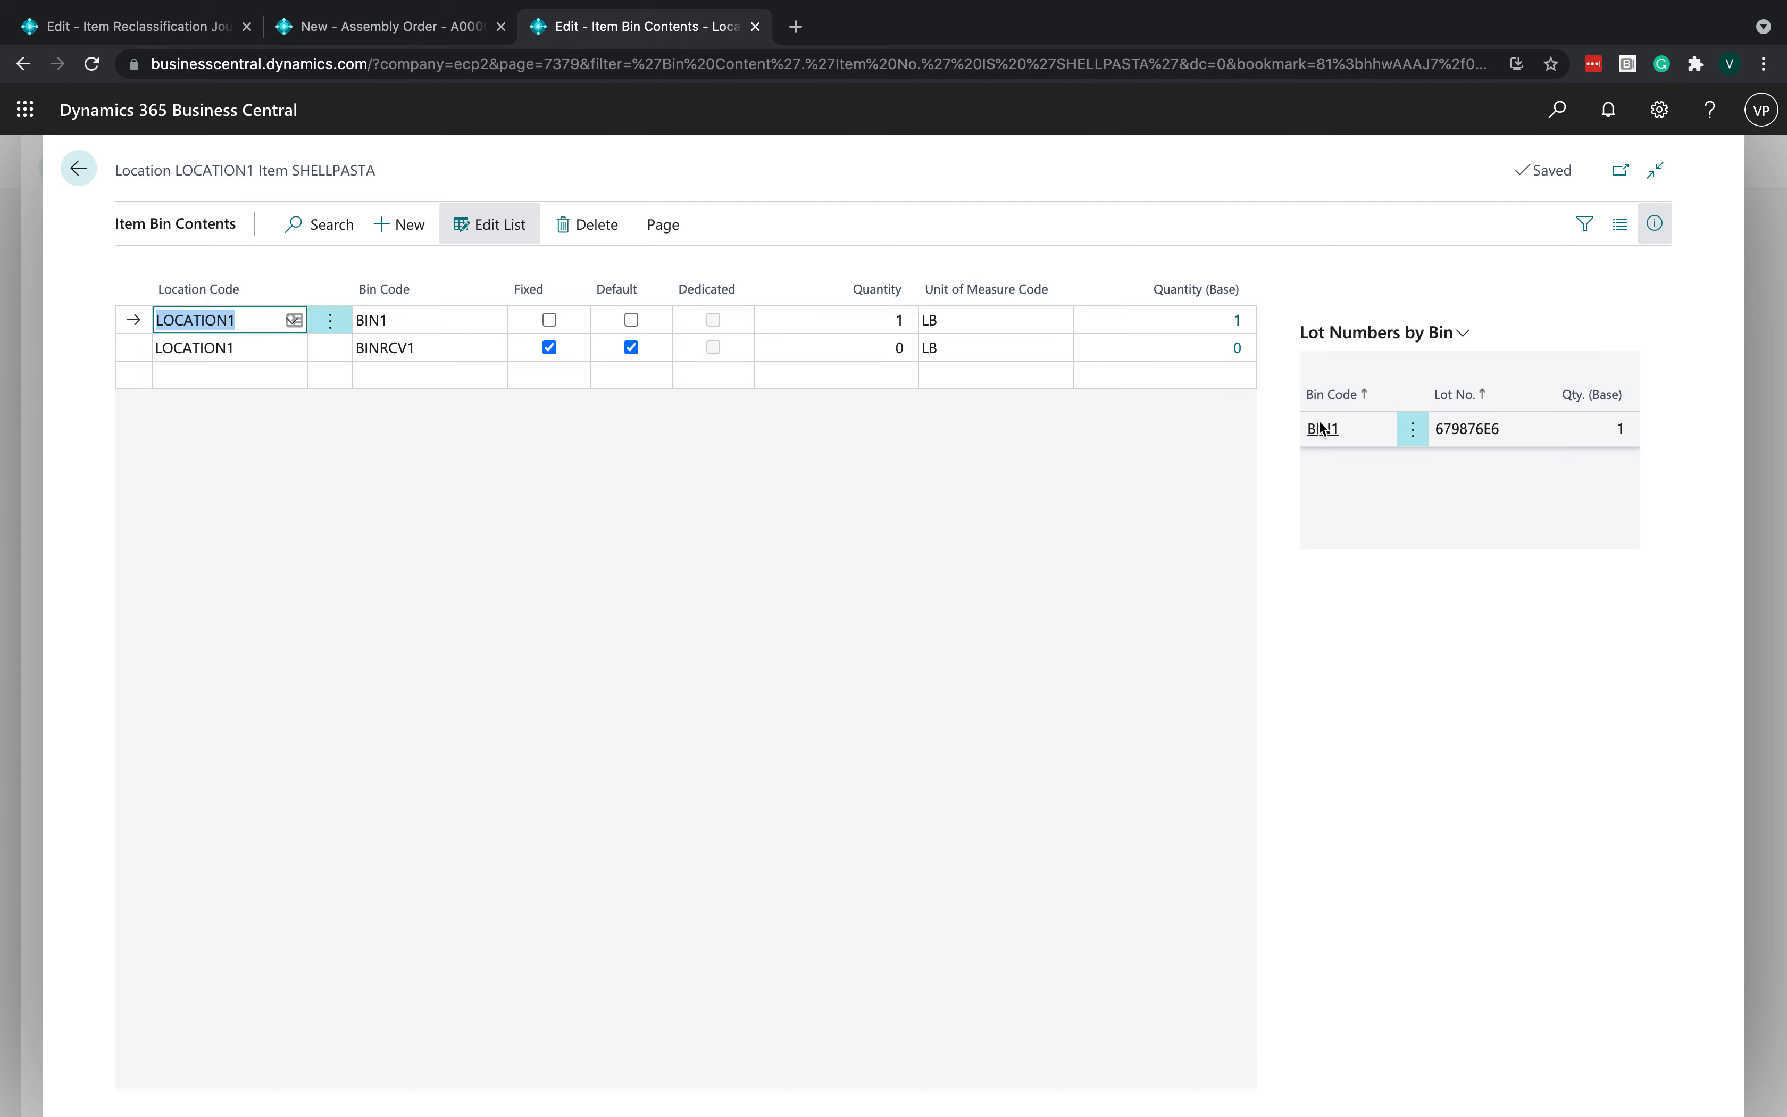
# - Switch to the item reclassification journal and enter SHELLPASTA as the line's item
pyautogui.click(177, 30)
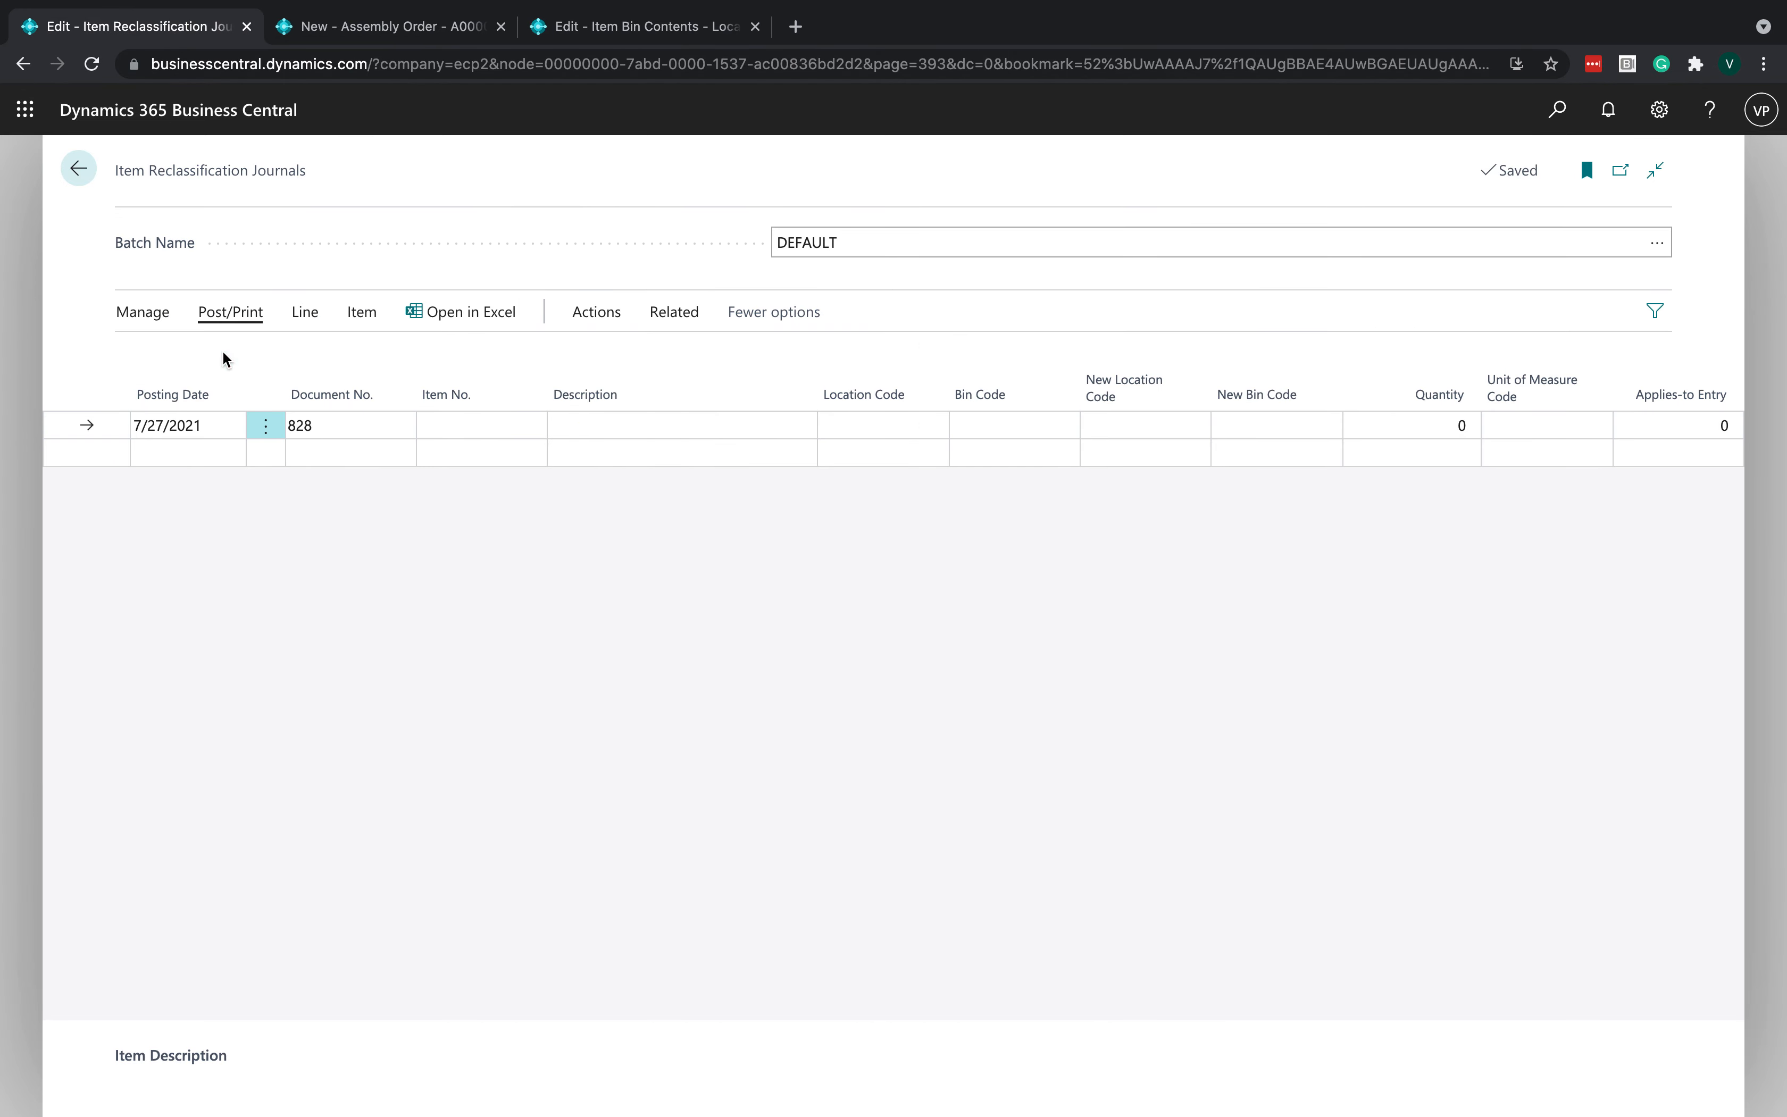
pyautogui.click(462, 424)
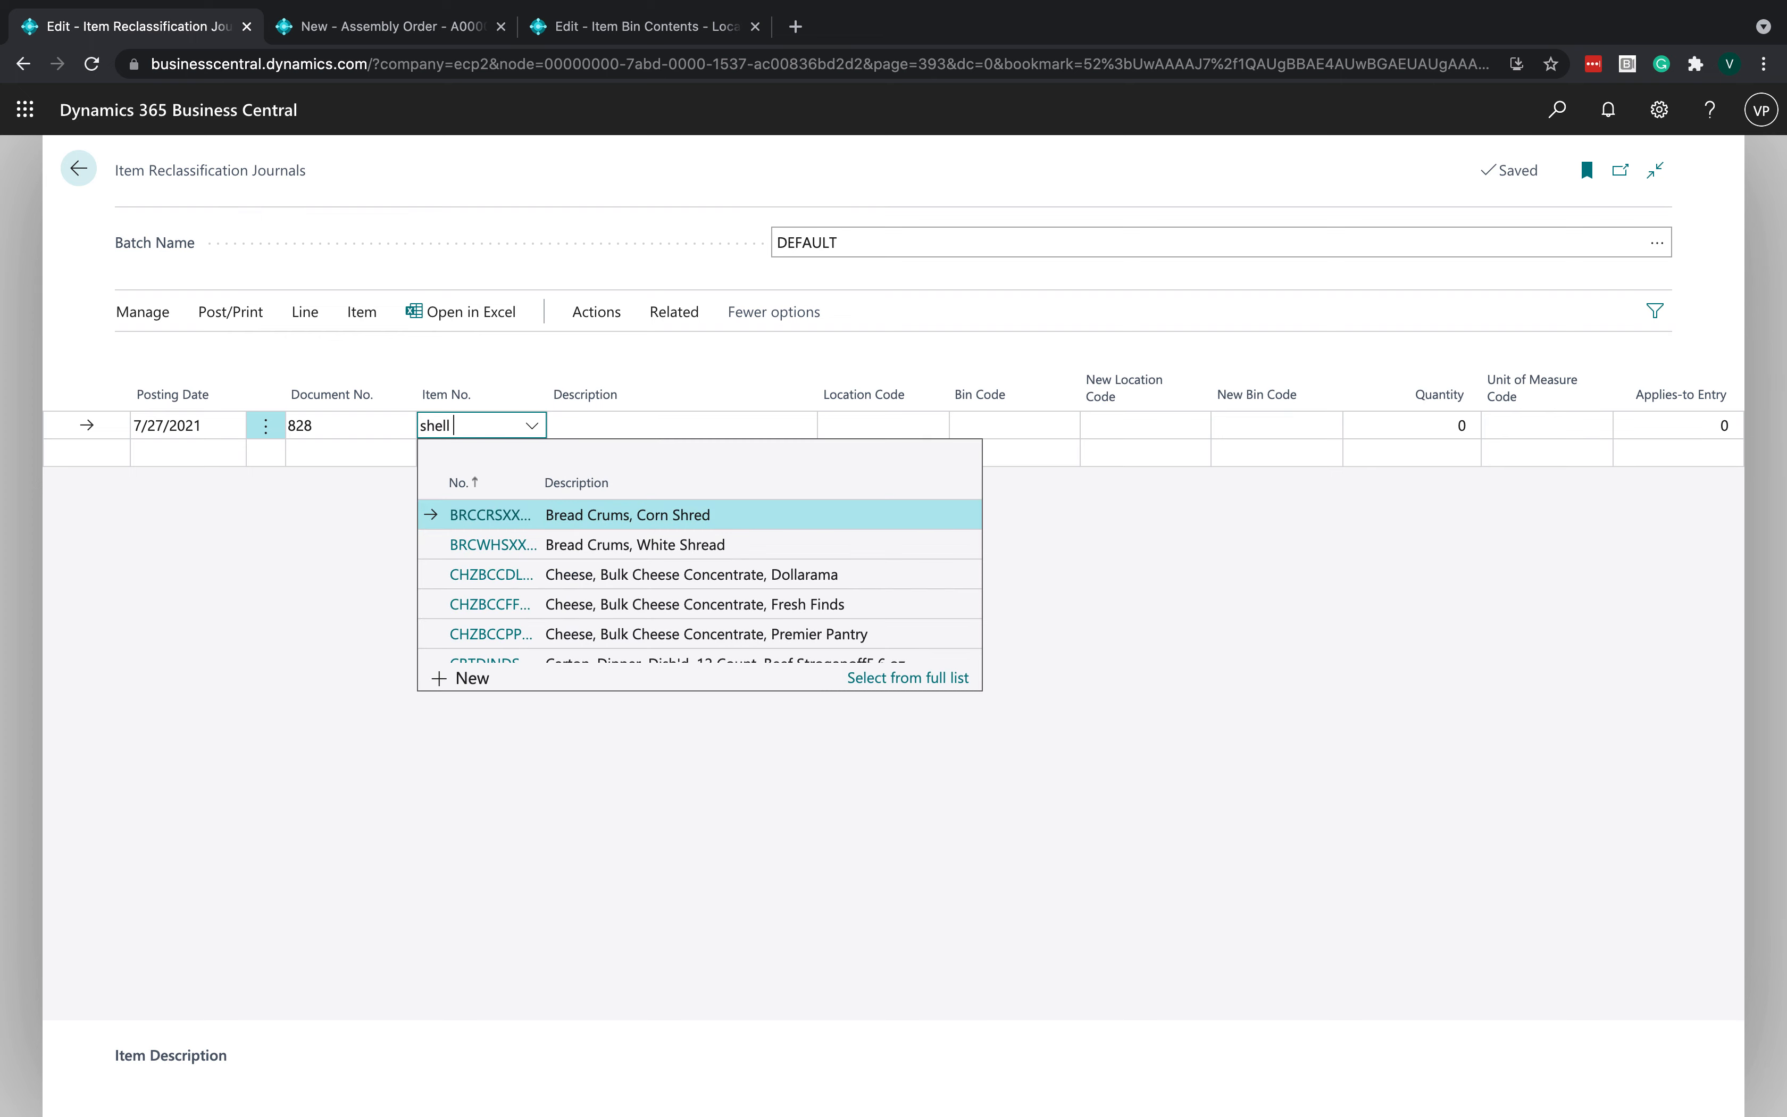
pyautogui.write('shell')
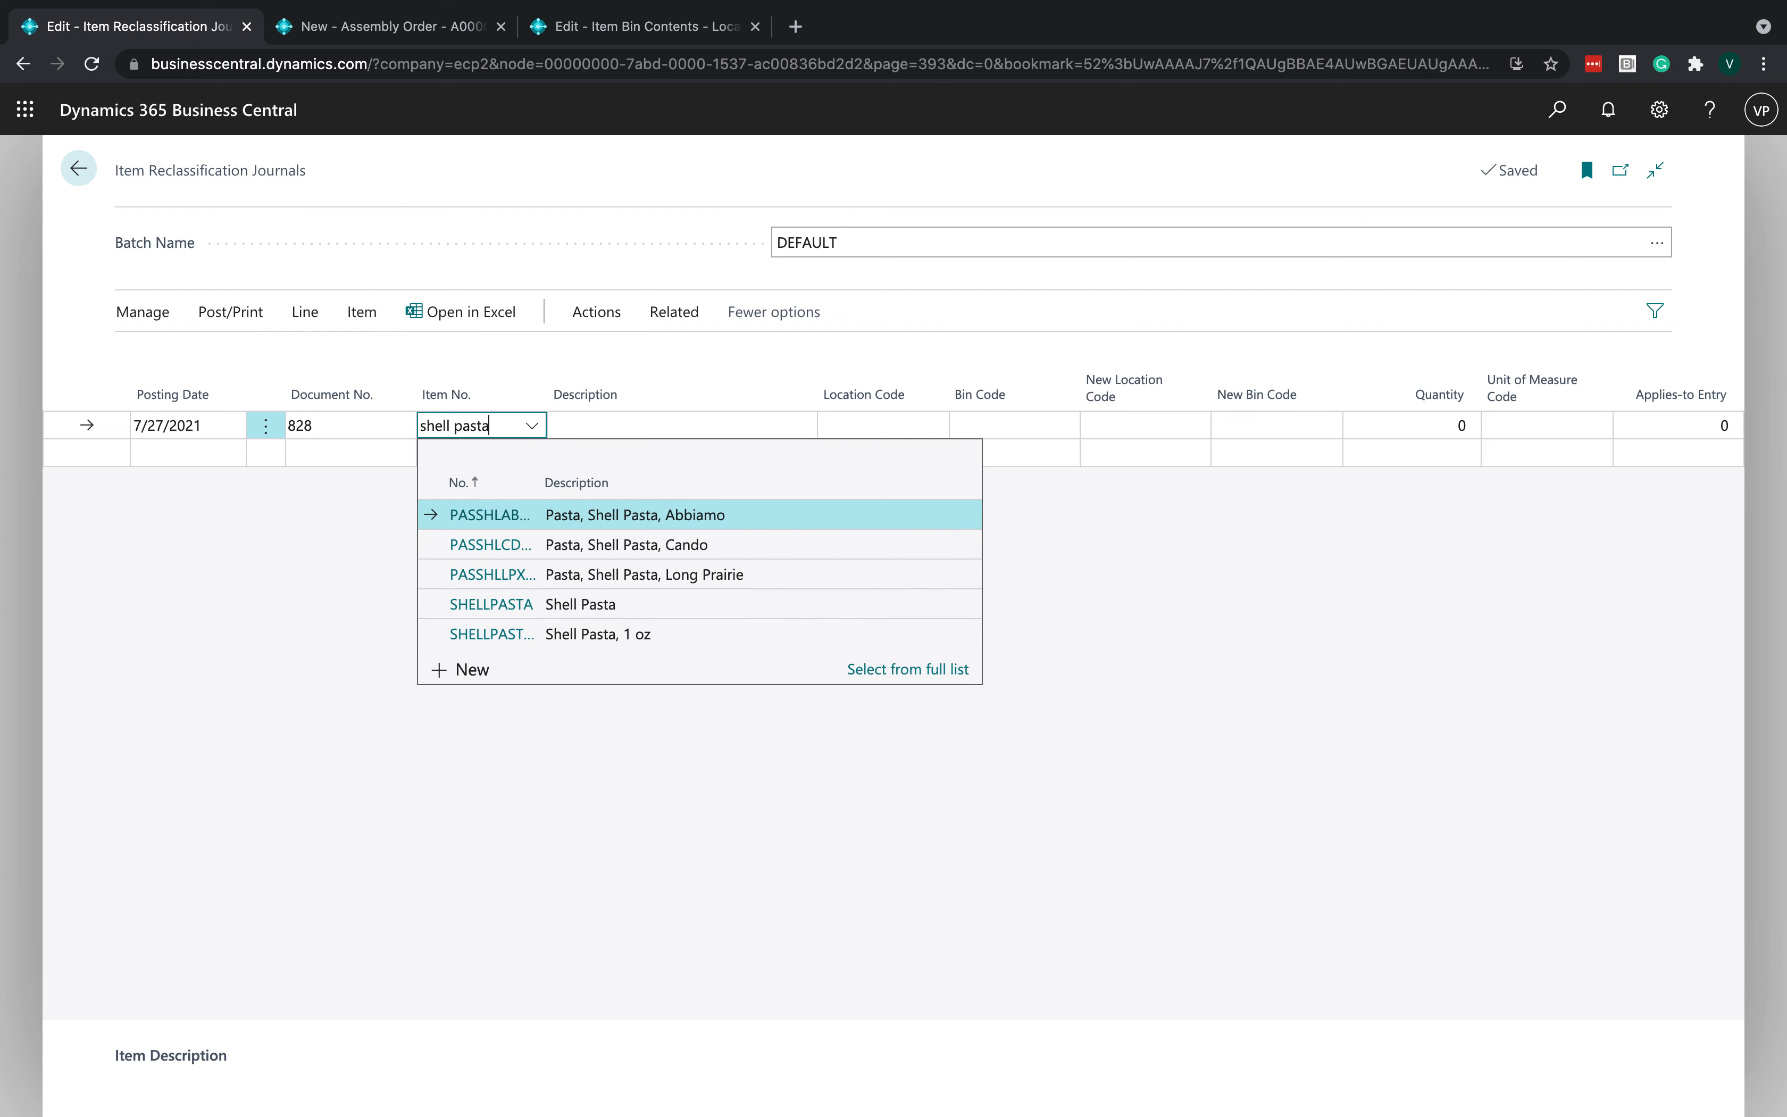
pyautogui.click(657, 604)
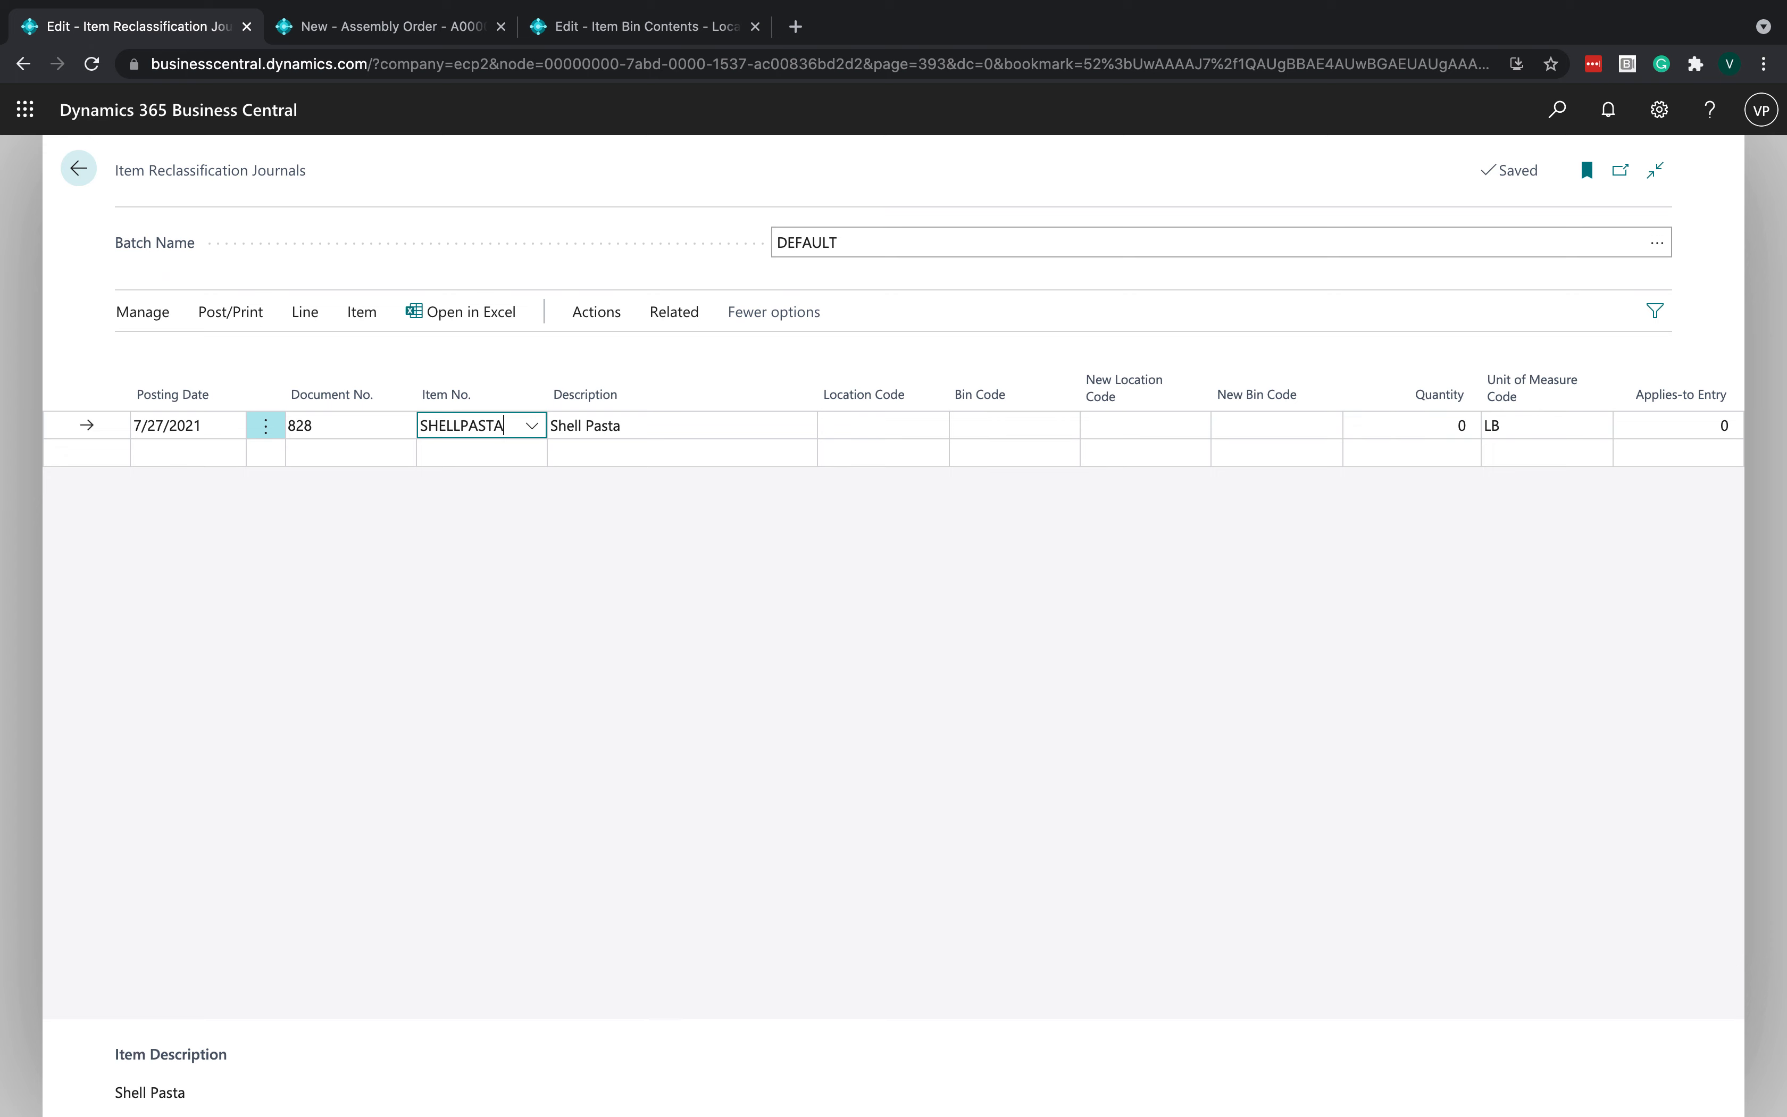
# - Fill the journal line with location LOCATION1, bin BIN1, new bin TOASM1 and quantity 1
pyautogui.hotkey('shift', 'Tab')
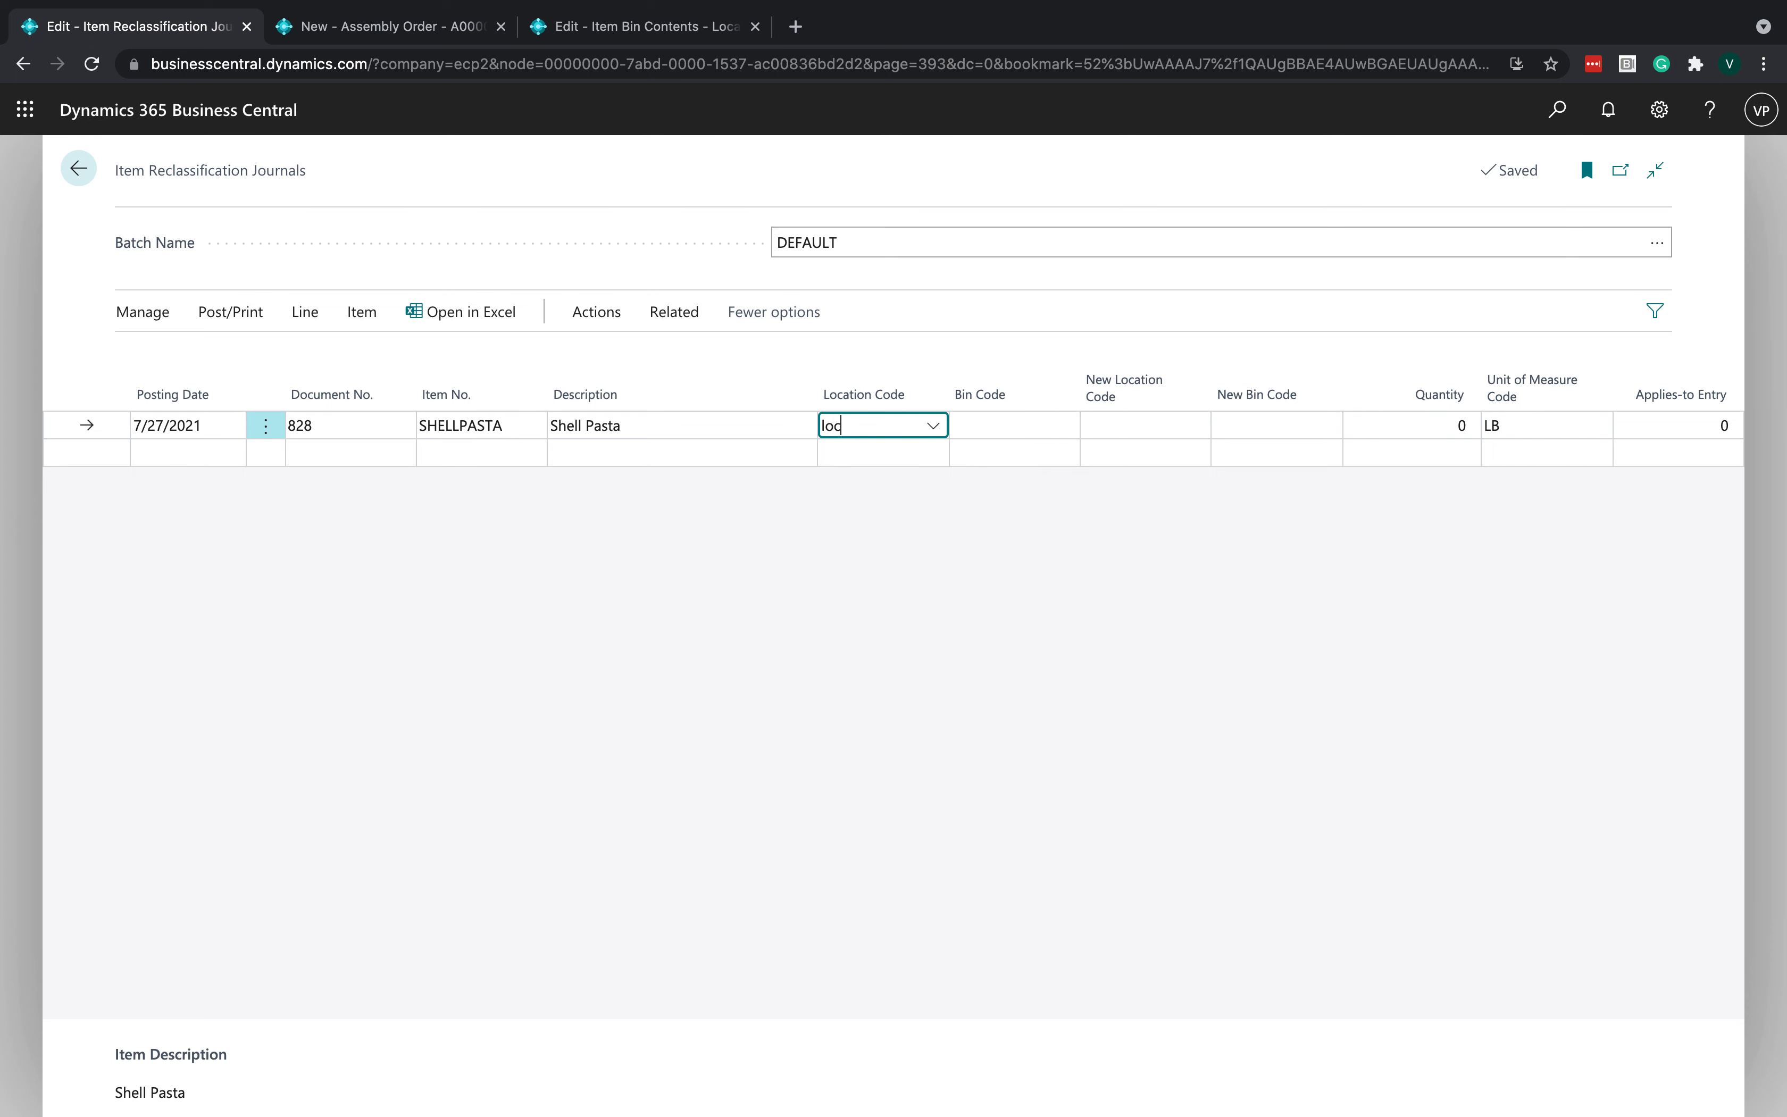
pyautogui.press('Tab')
pyautogui.write('bin1')
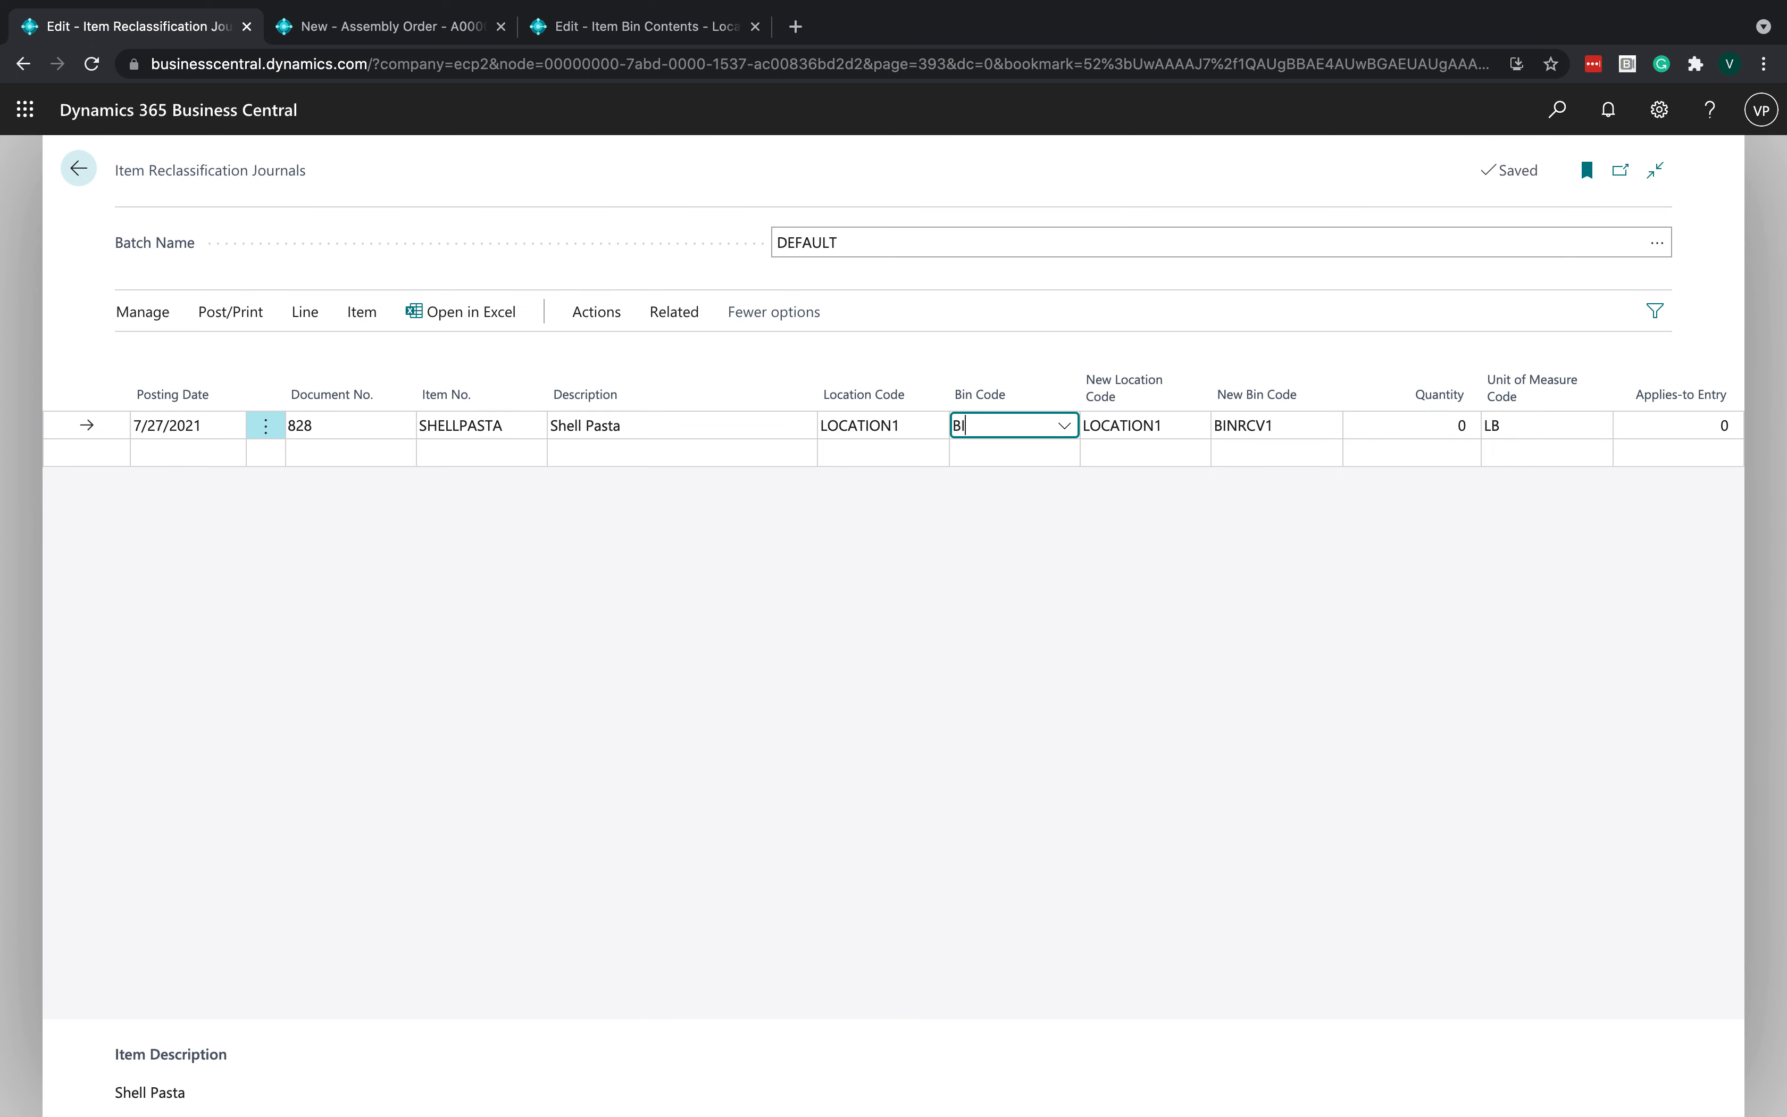
pyautogui.press('Tab')
pyautogui.press('Tab')
pyautogui.write('To')
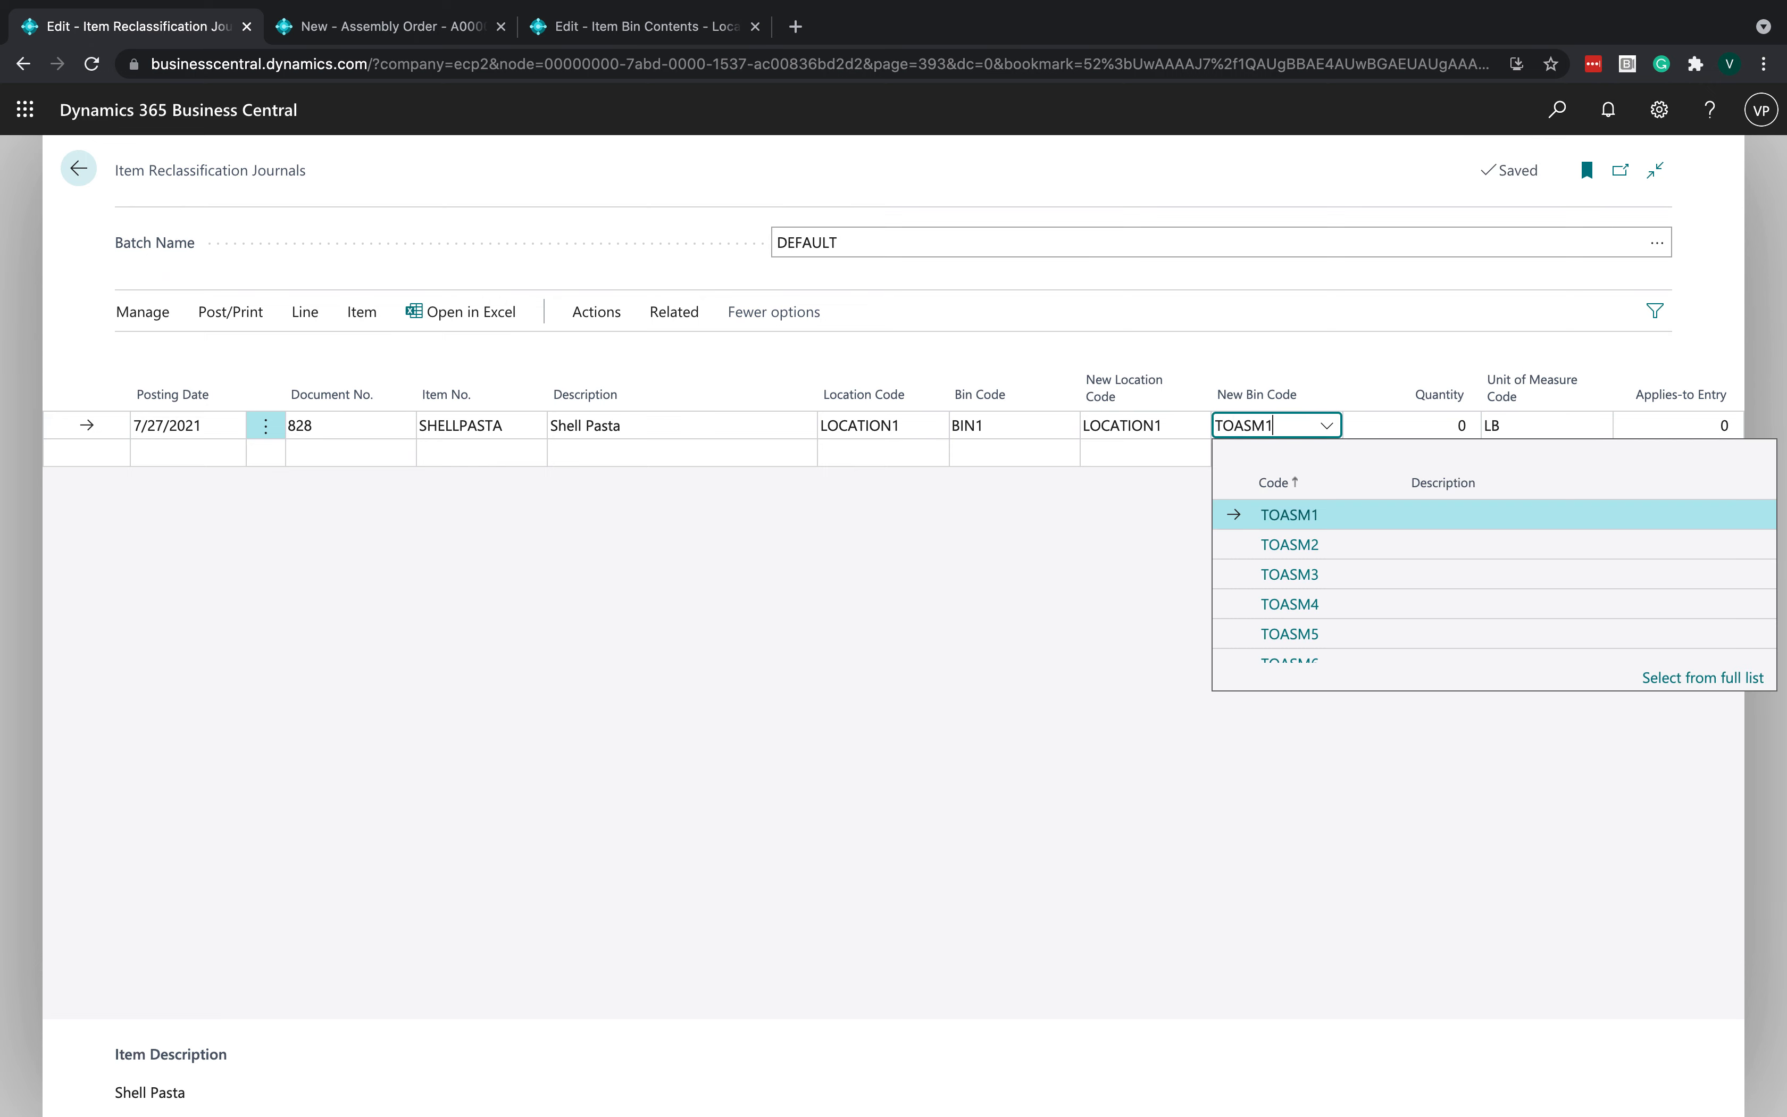
pyautogui.press('Tab')
pyautogui.write('1')
pyautogui.click(671, 684)
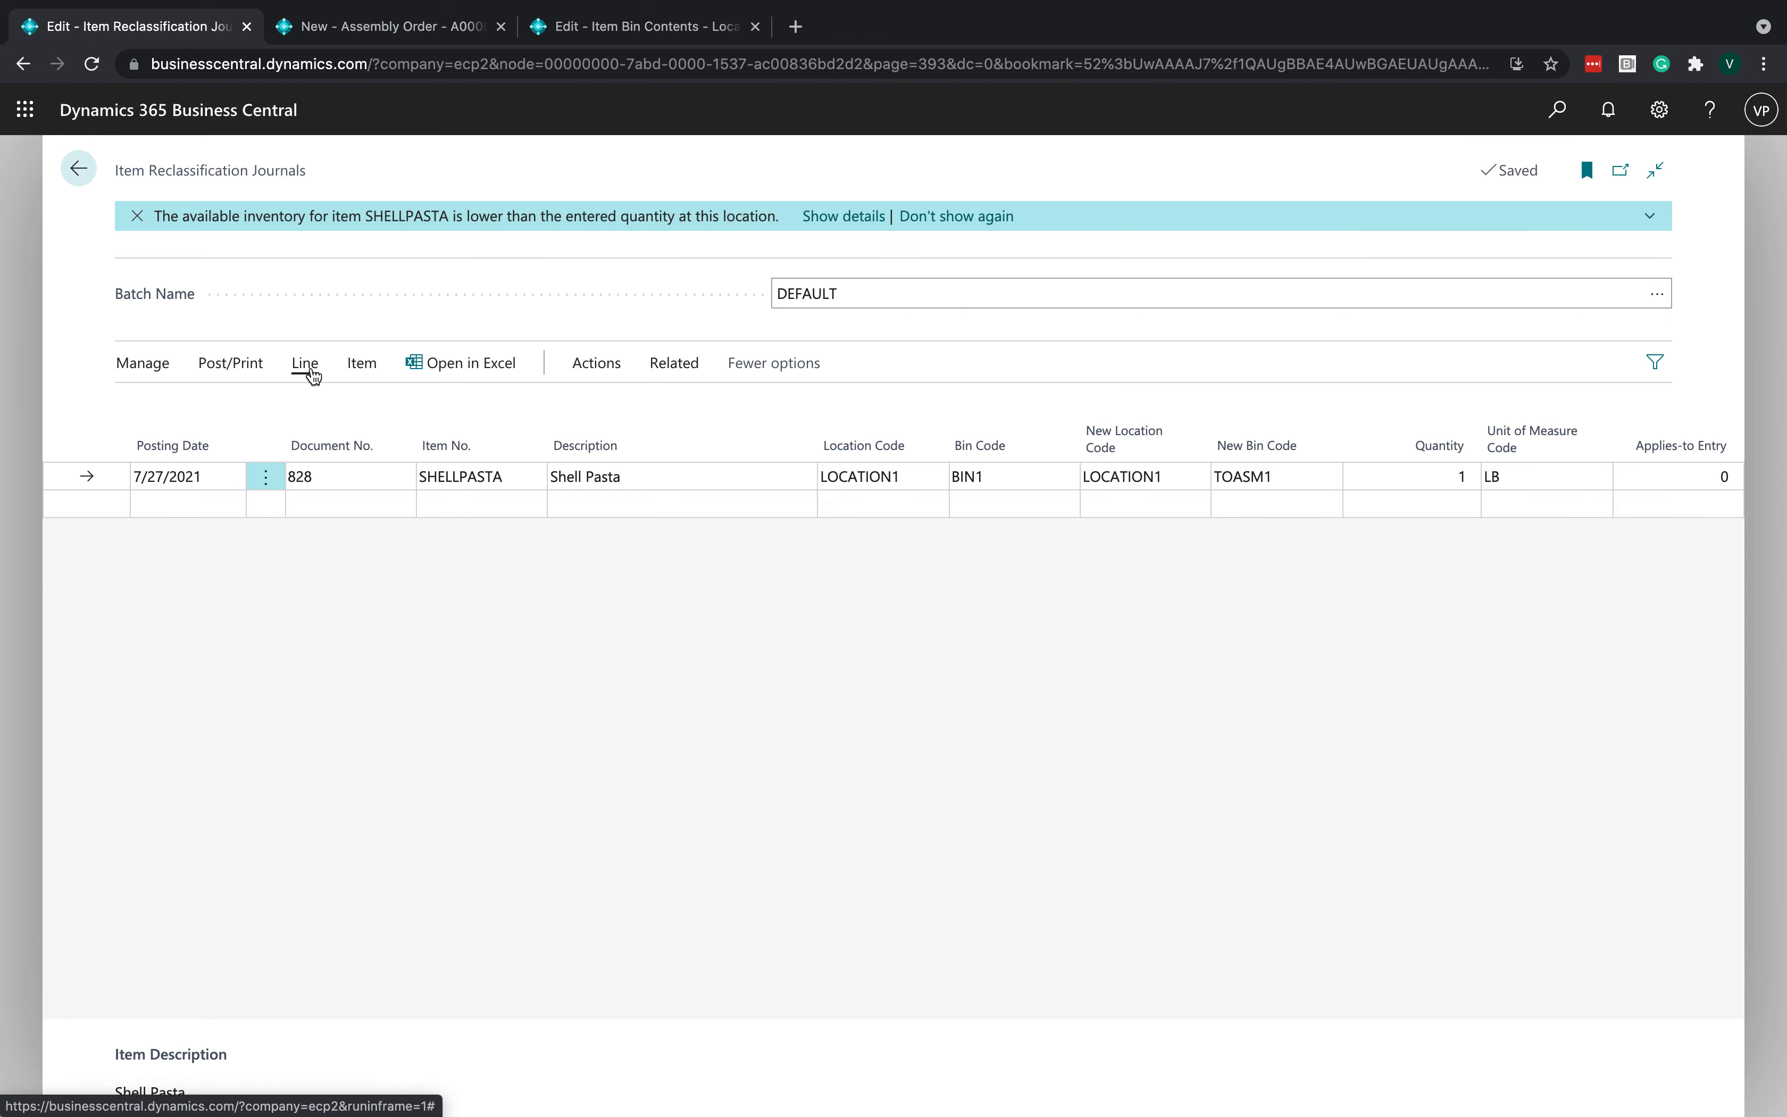
# - Open the item tracking lines for the journal line
pyautogui.click(362, 364)
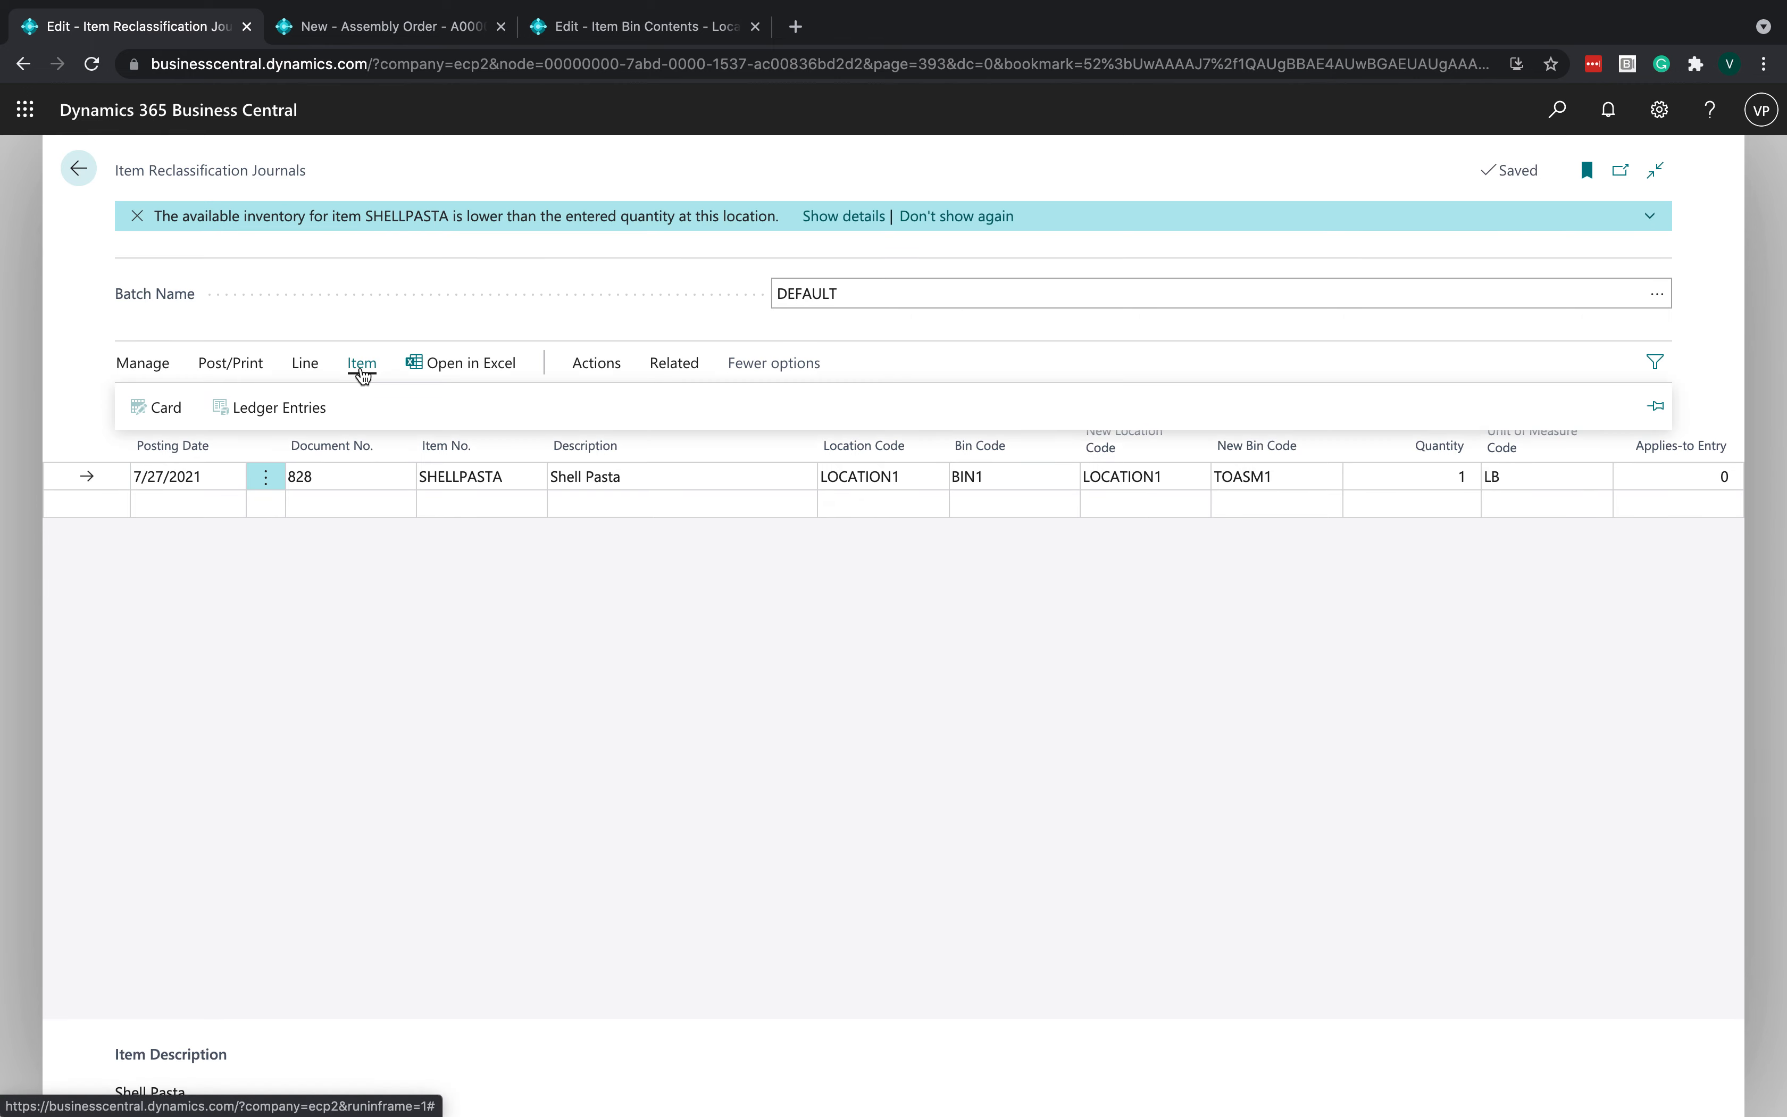
pyautogui.click(306, 367)
pyautogui.click(305, 401)
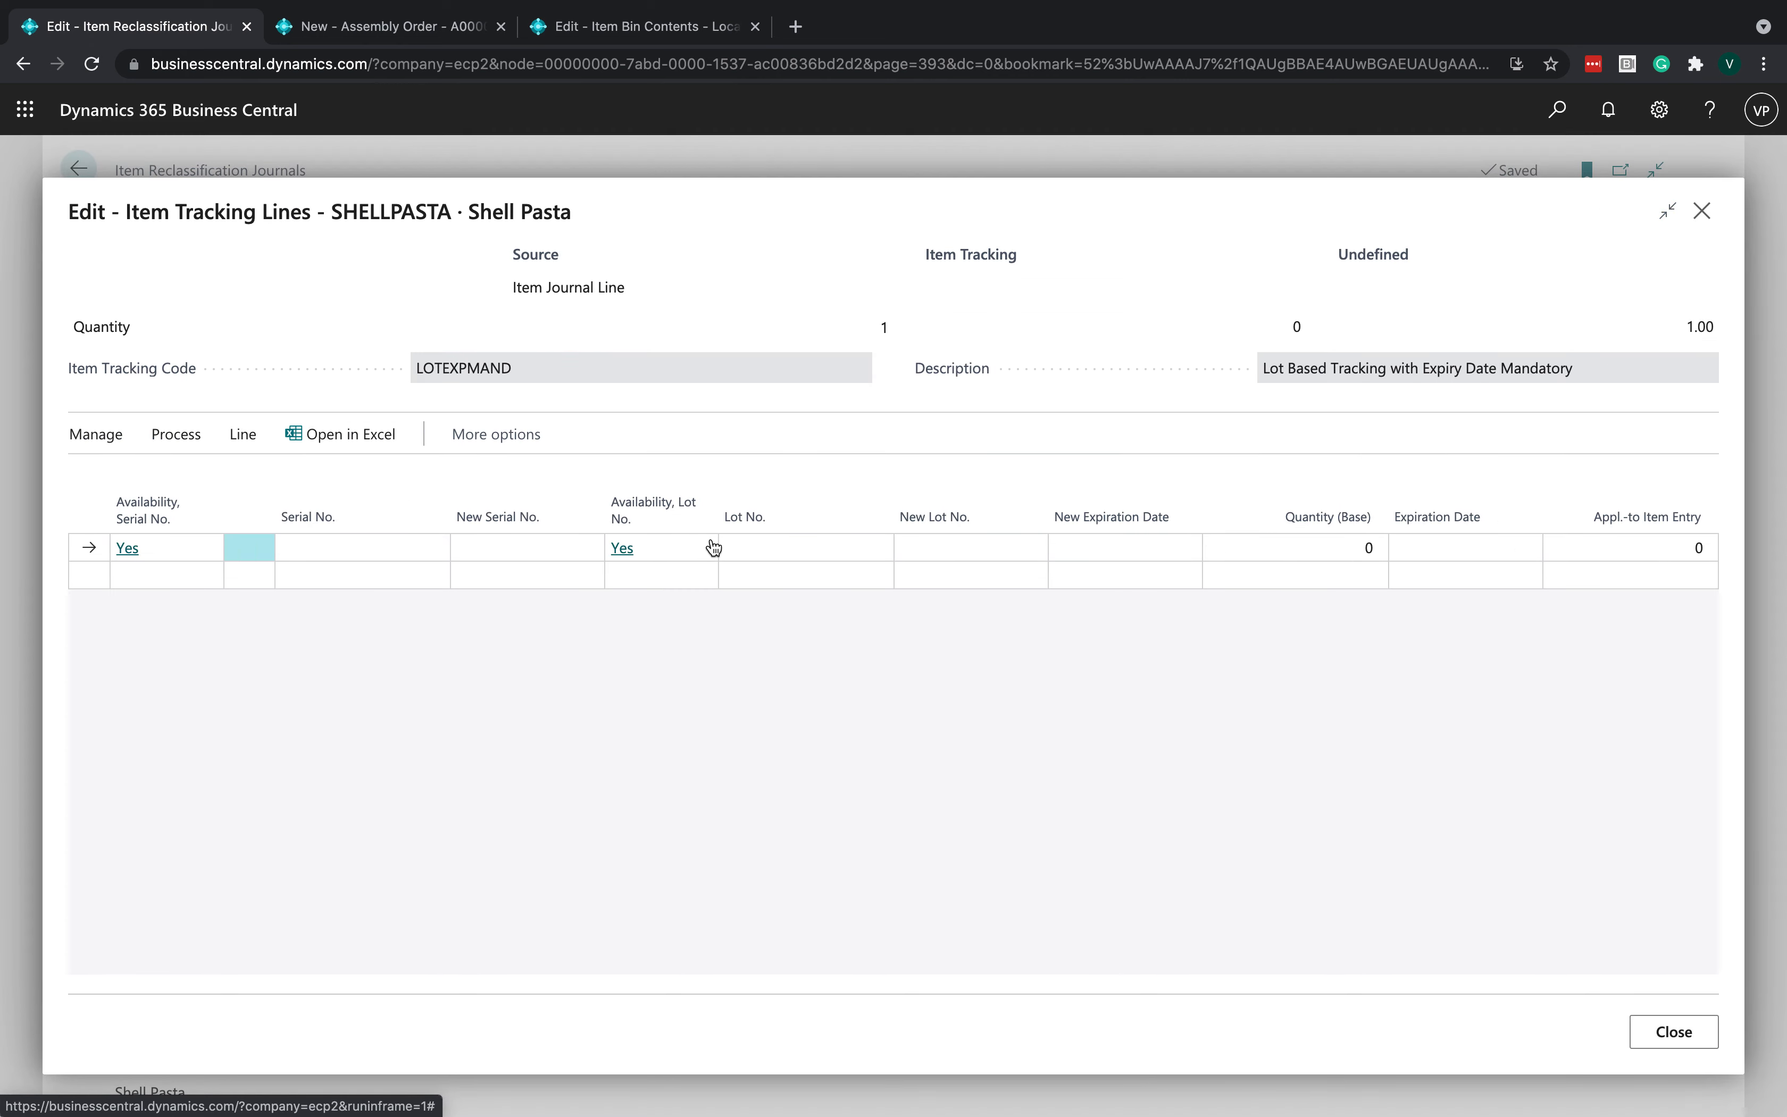
# - Select lot 679876E6 for the reclassification line's item tracking and close the tracking lines
pyautogui.click(728, 548)
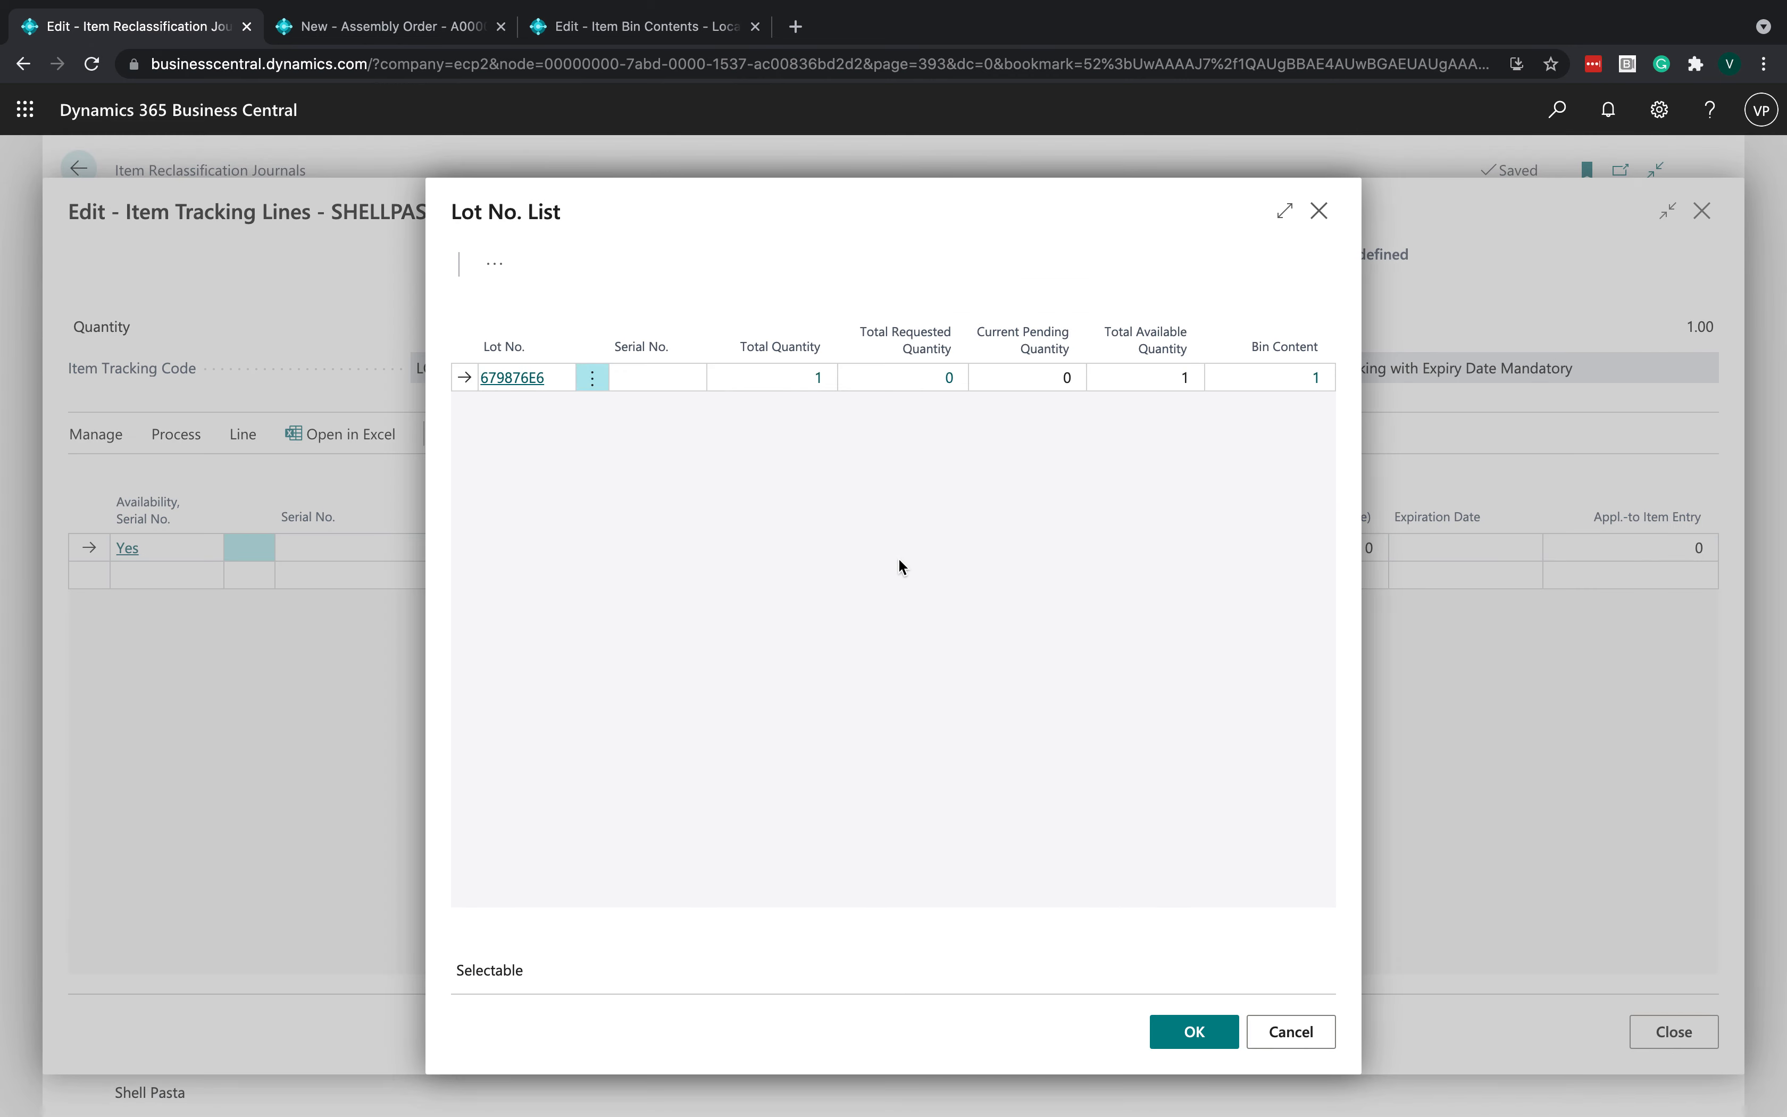
pyautogui.click(1179, 1032)
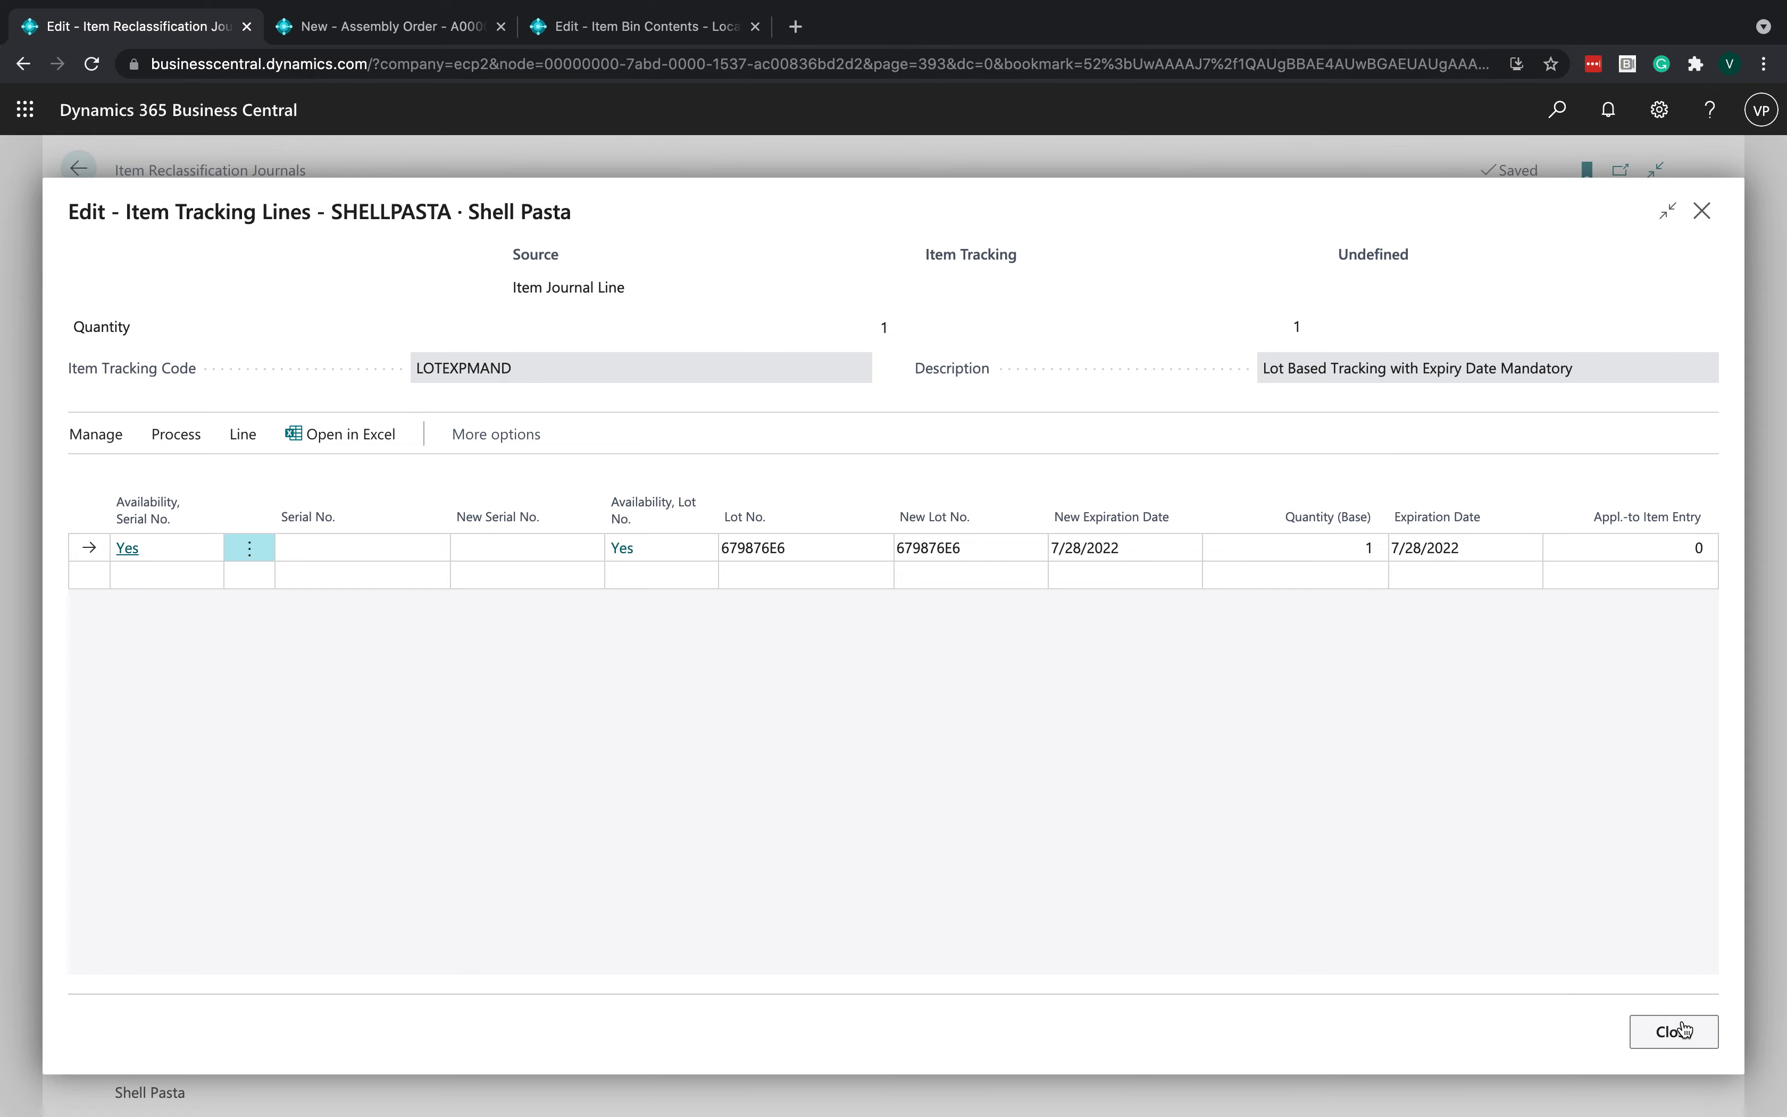
pyautogui.click(1673, 1034)
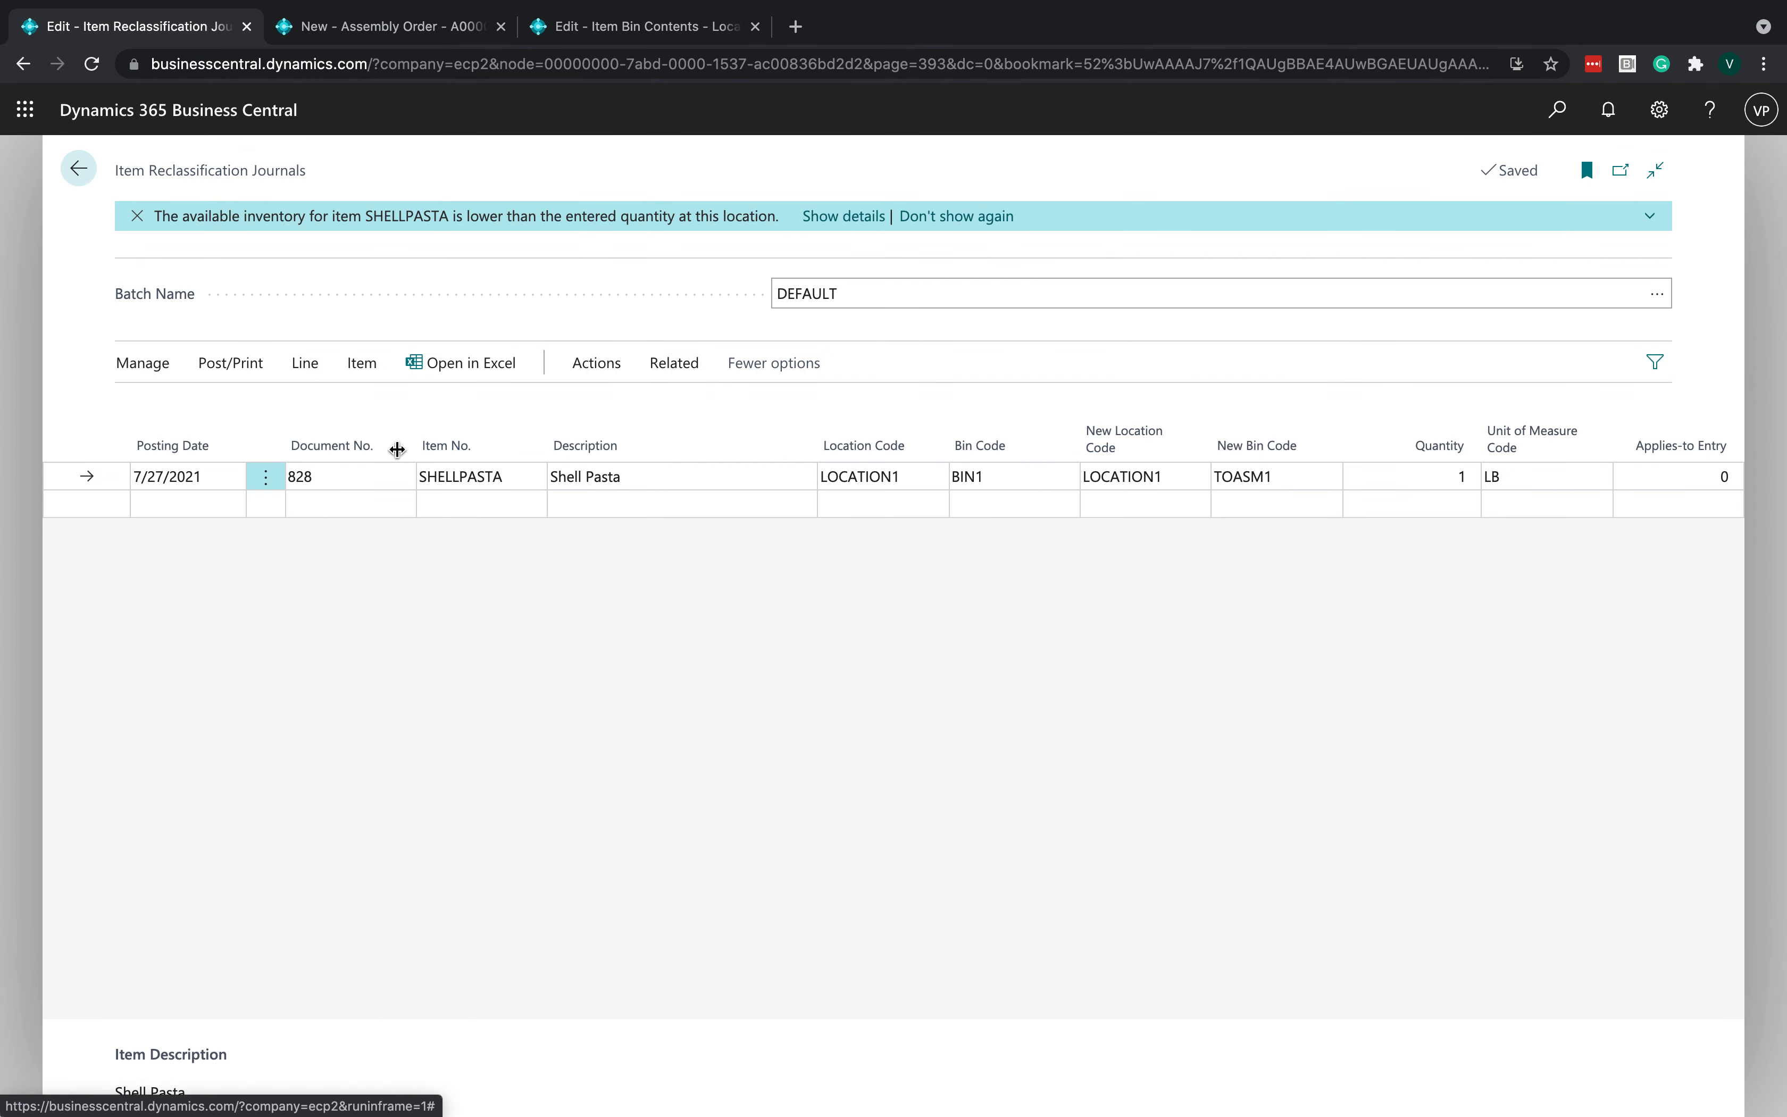
# - Post the item reclassification journal lines
pyautogui.press('F9')
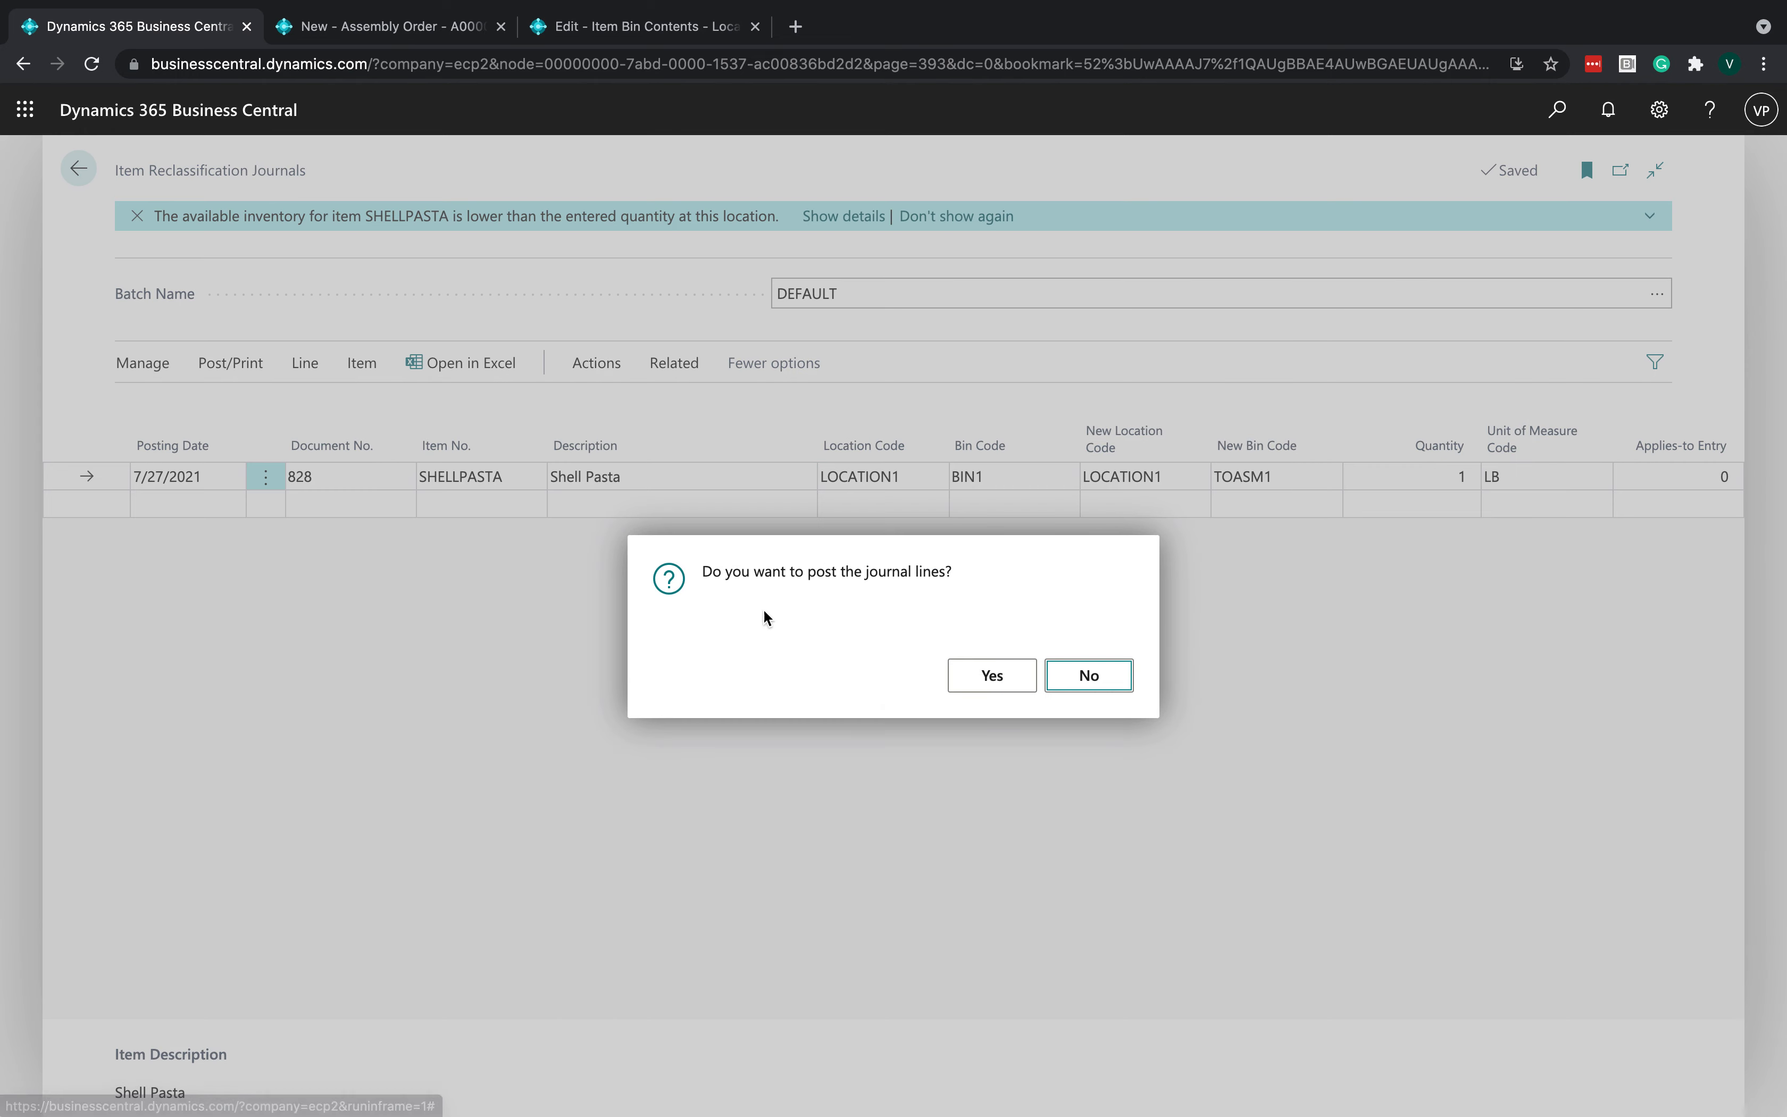
pyautogui.click(989, 672)
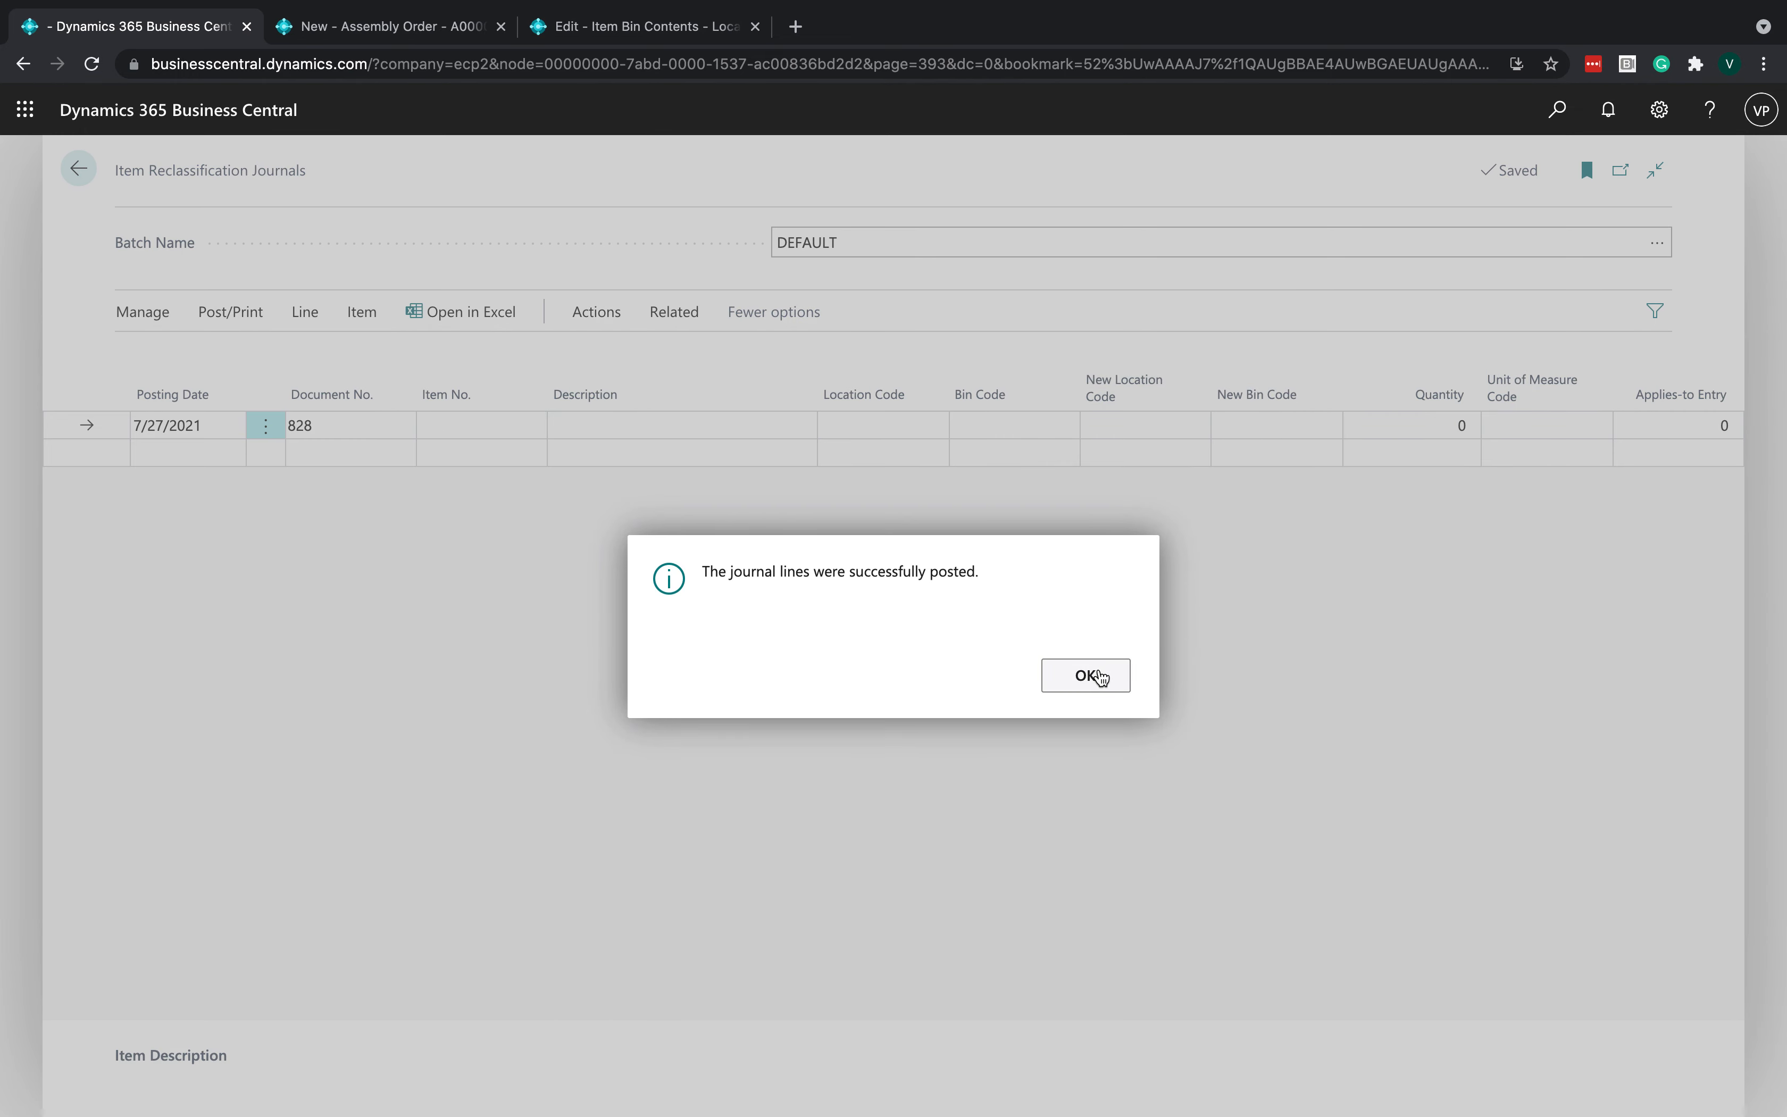
pyautogui.click(1097, 661)
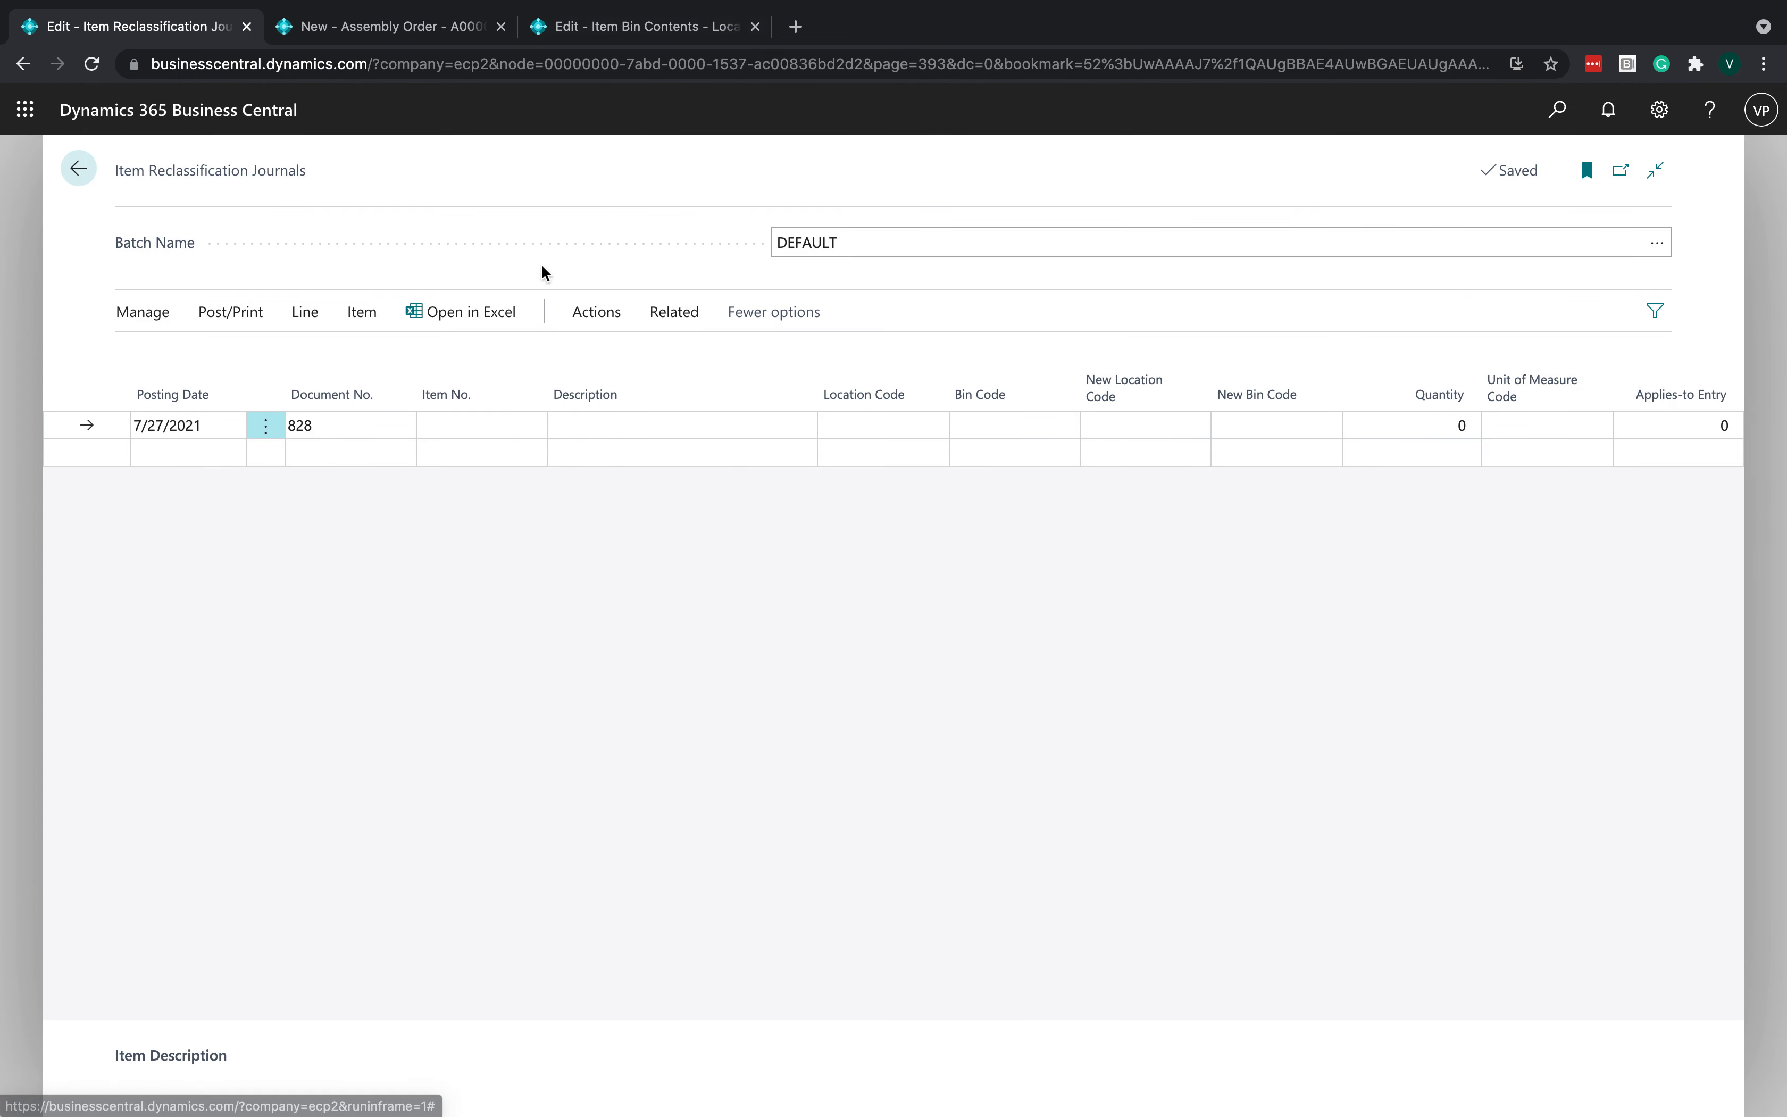
# - Reopen the SHELLPASTA bin contents from the item card to check which bin holds the lot
pyautogui.click(628, 33)
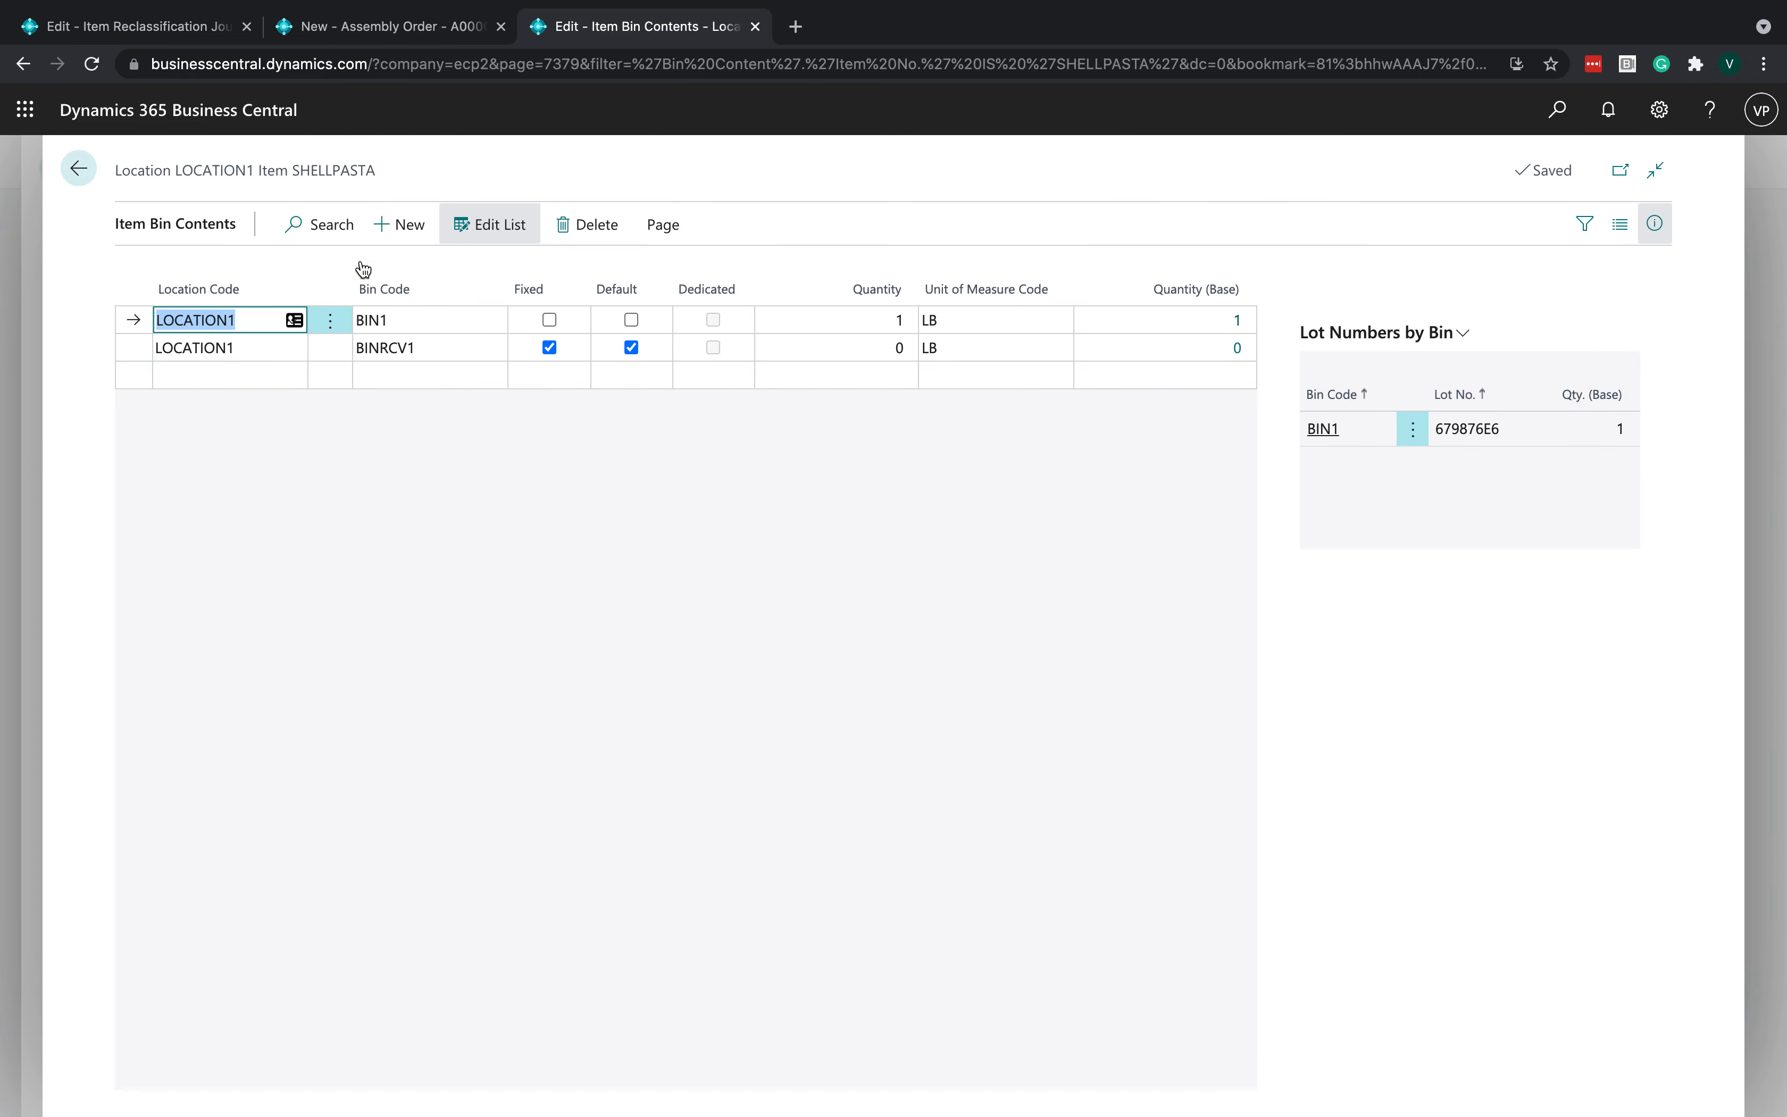
pyautogui.click(73, 169)
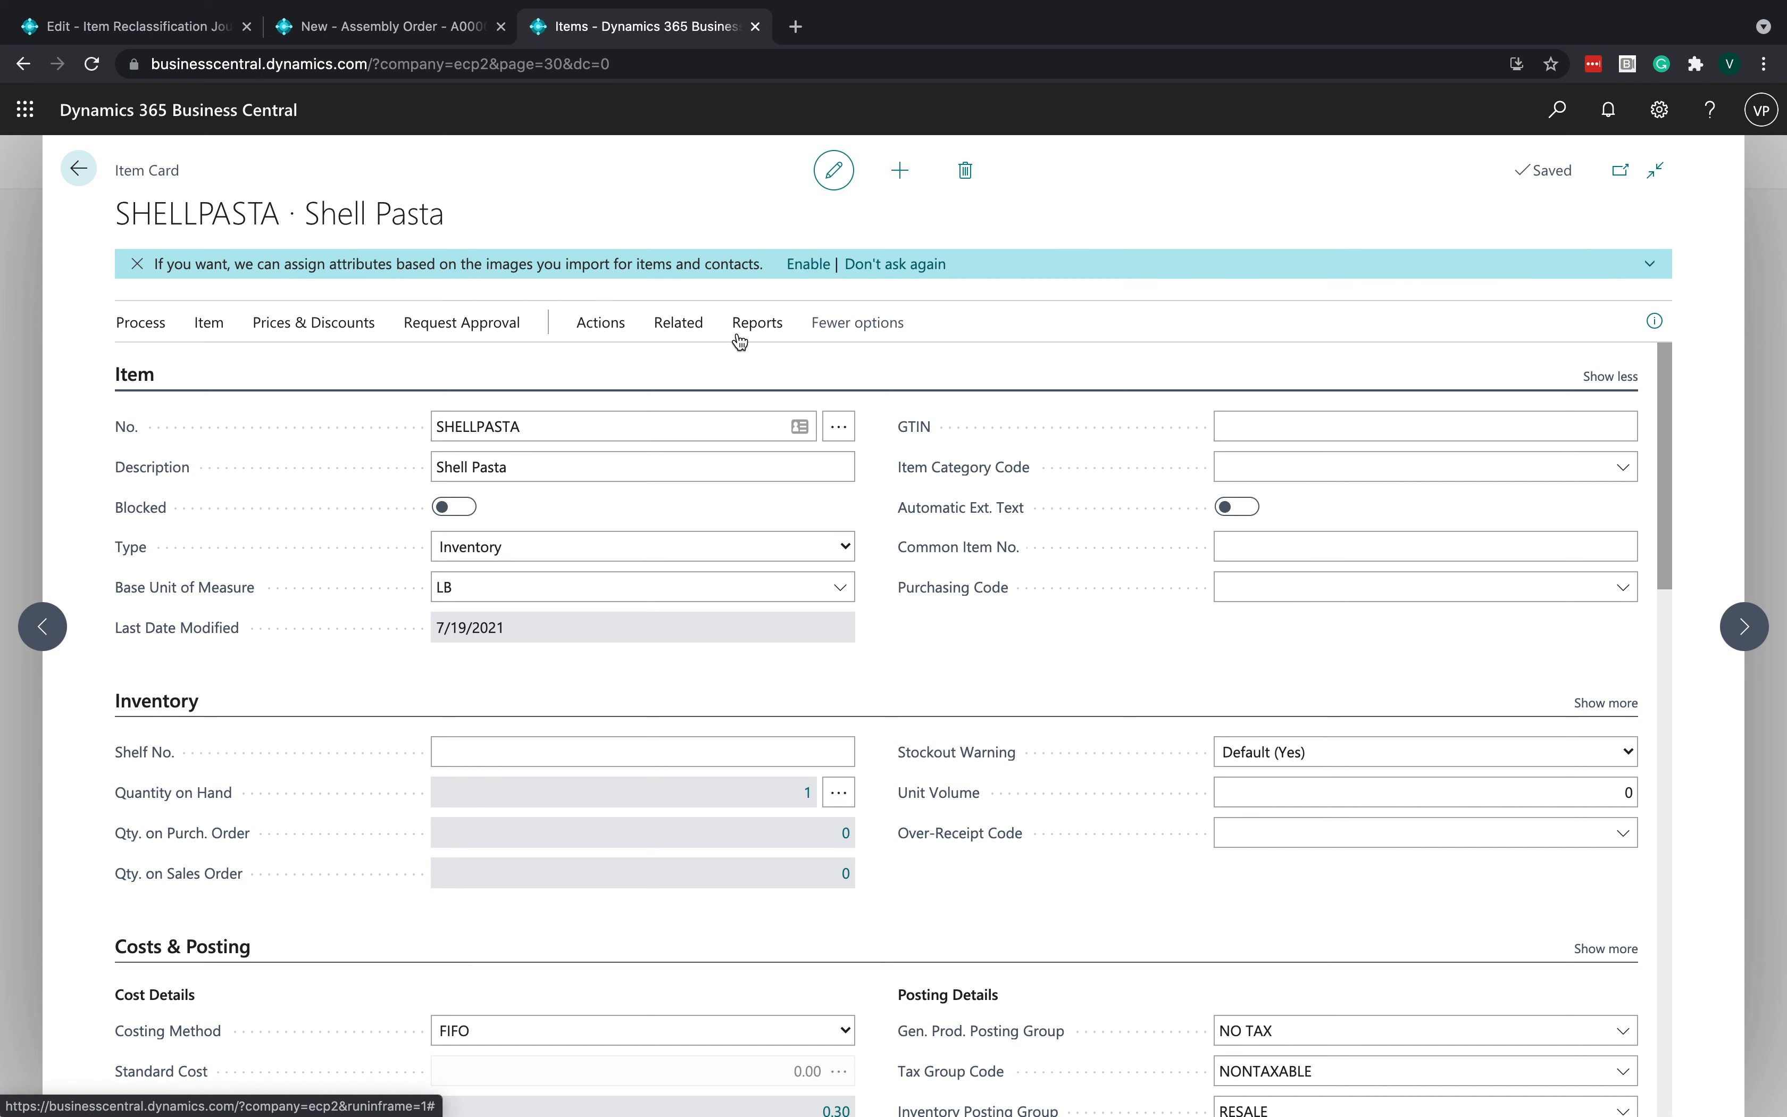
pyautogui.click(672, 323)
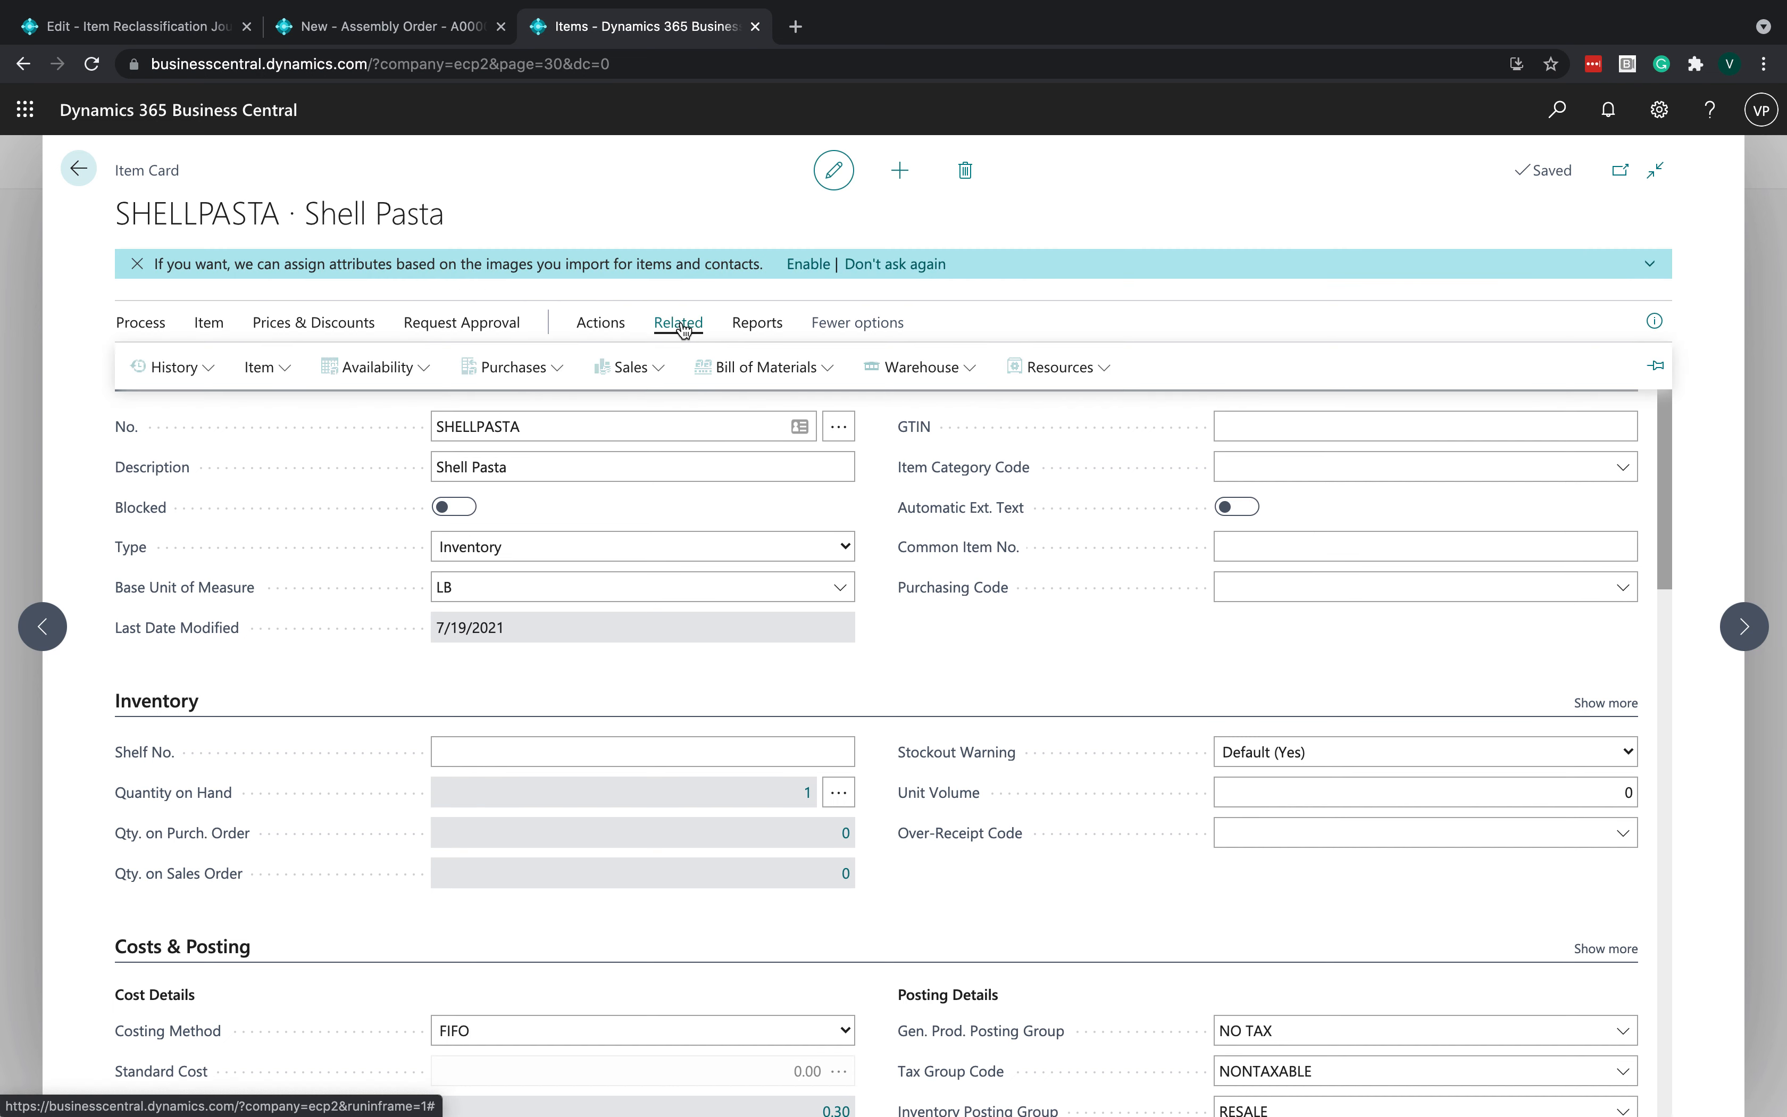
pyautogui.click(901, 371)
pyautogui.click(879, 405)
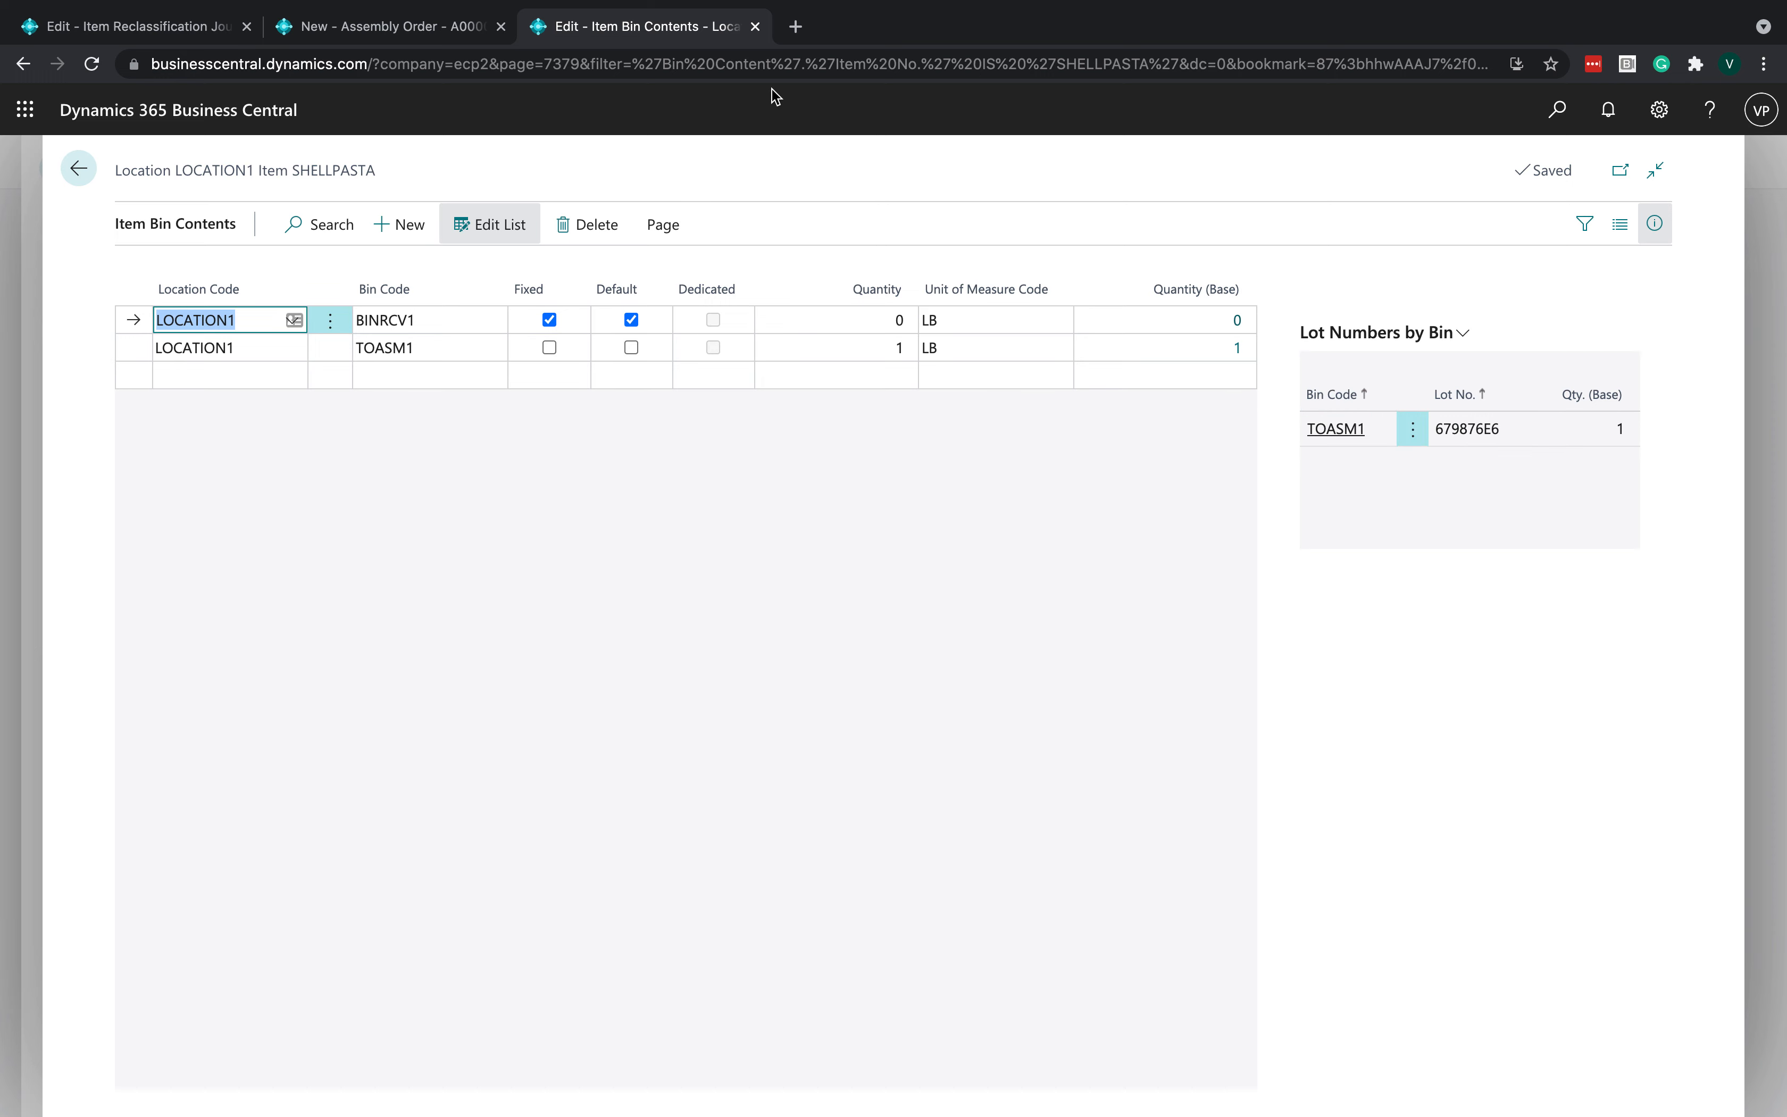
# - Switch to assembly order A00003 and open item tracking lines for the Shell Pasta component line
pyautogui.click(361, 30)
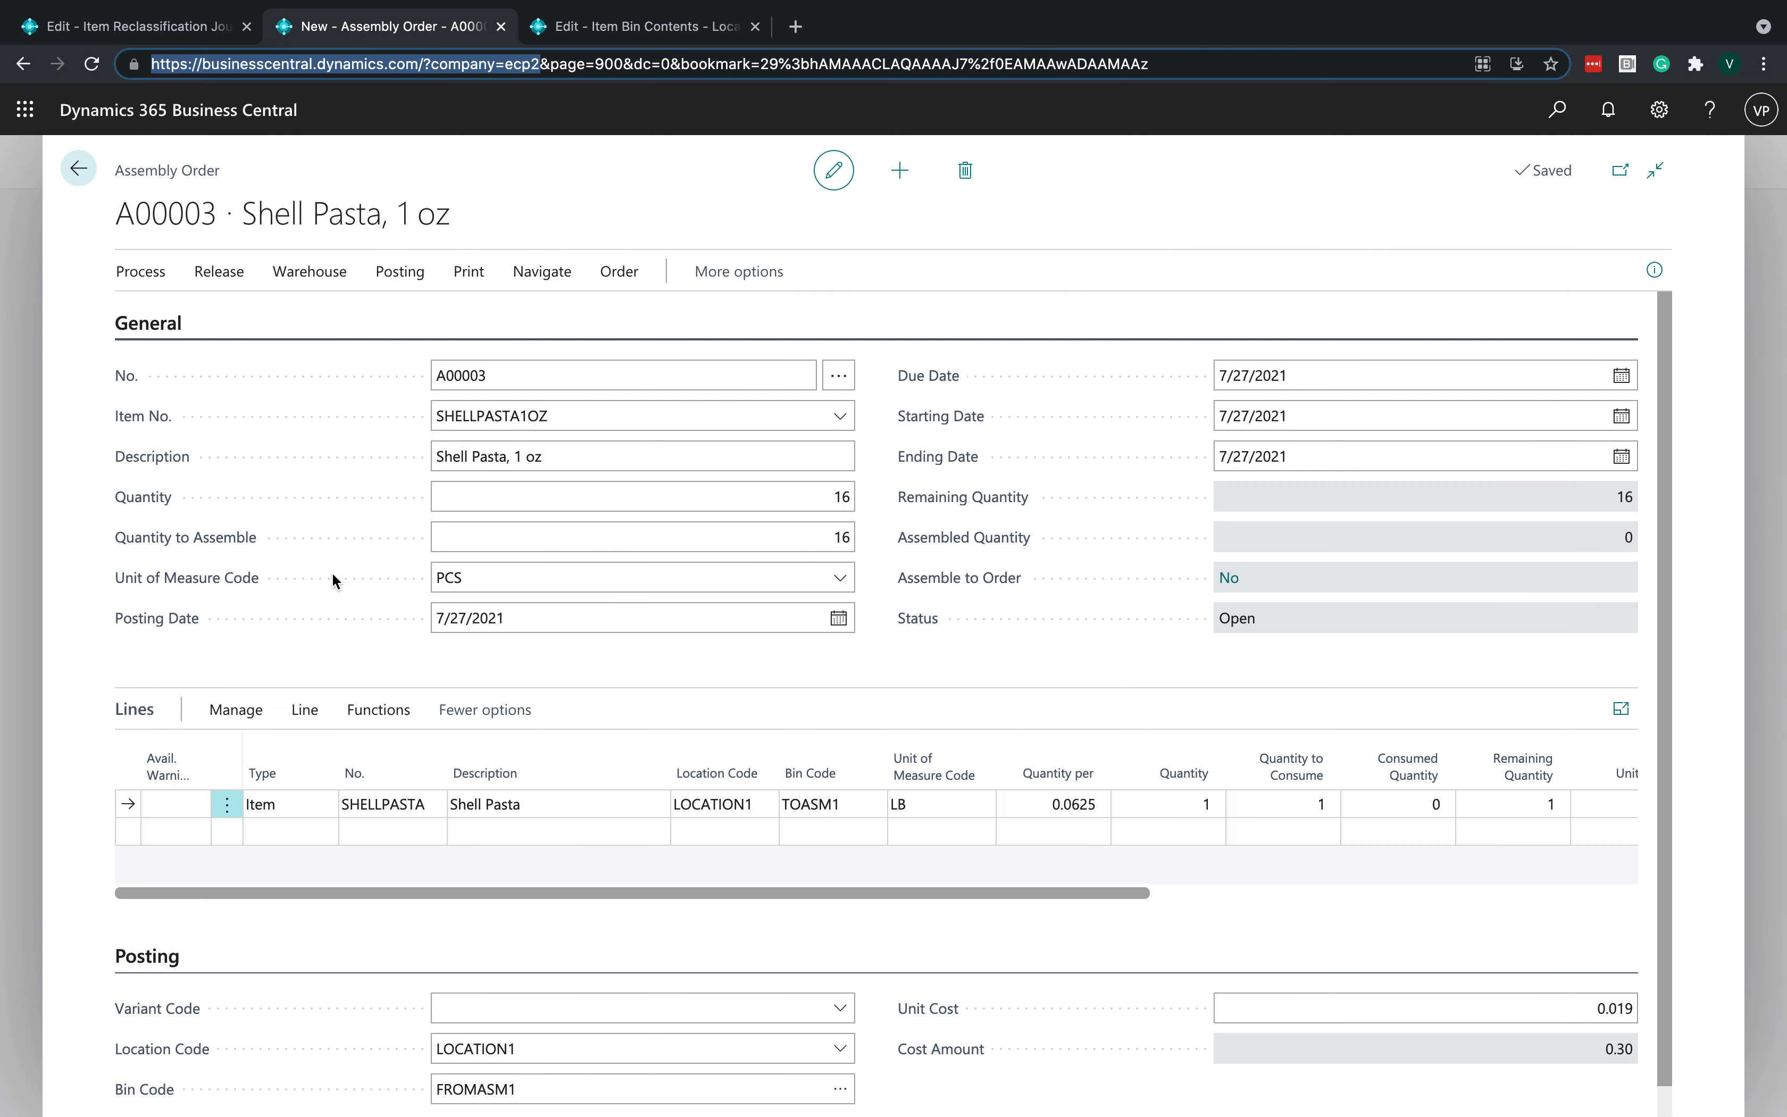
pyautogui.click(1056, 804)
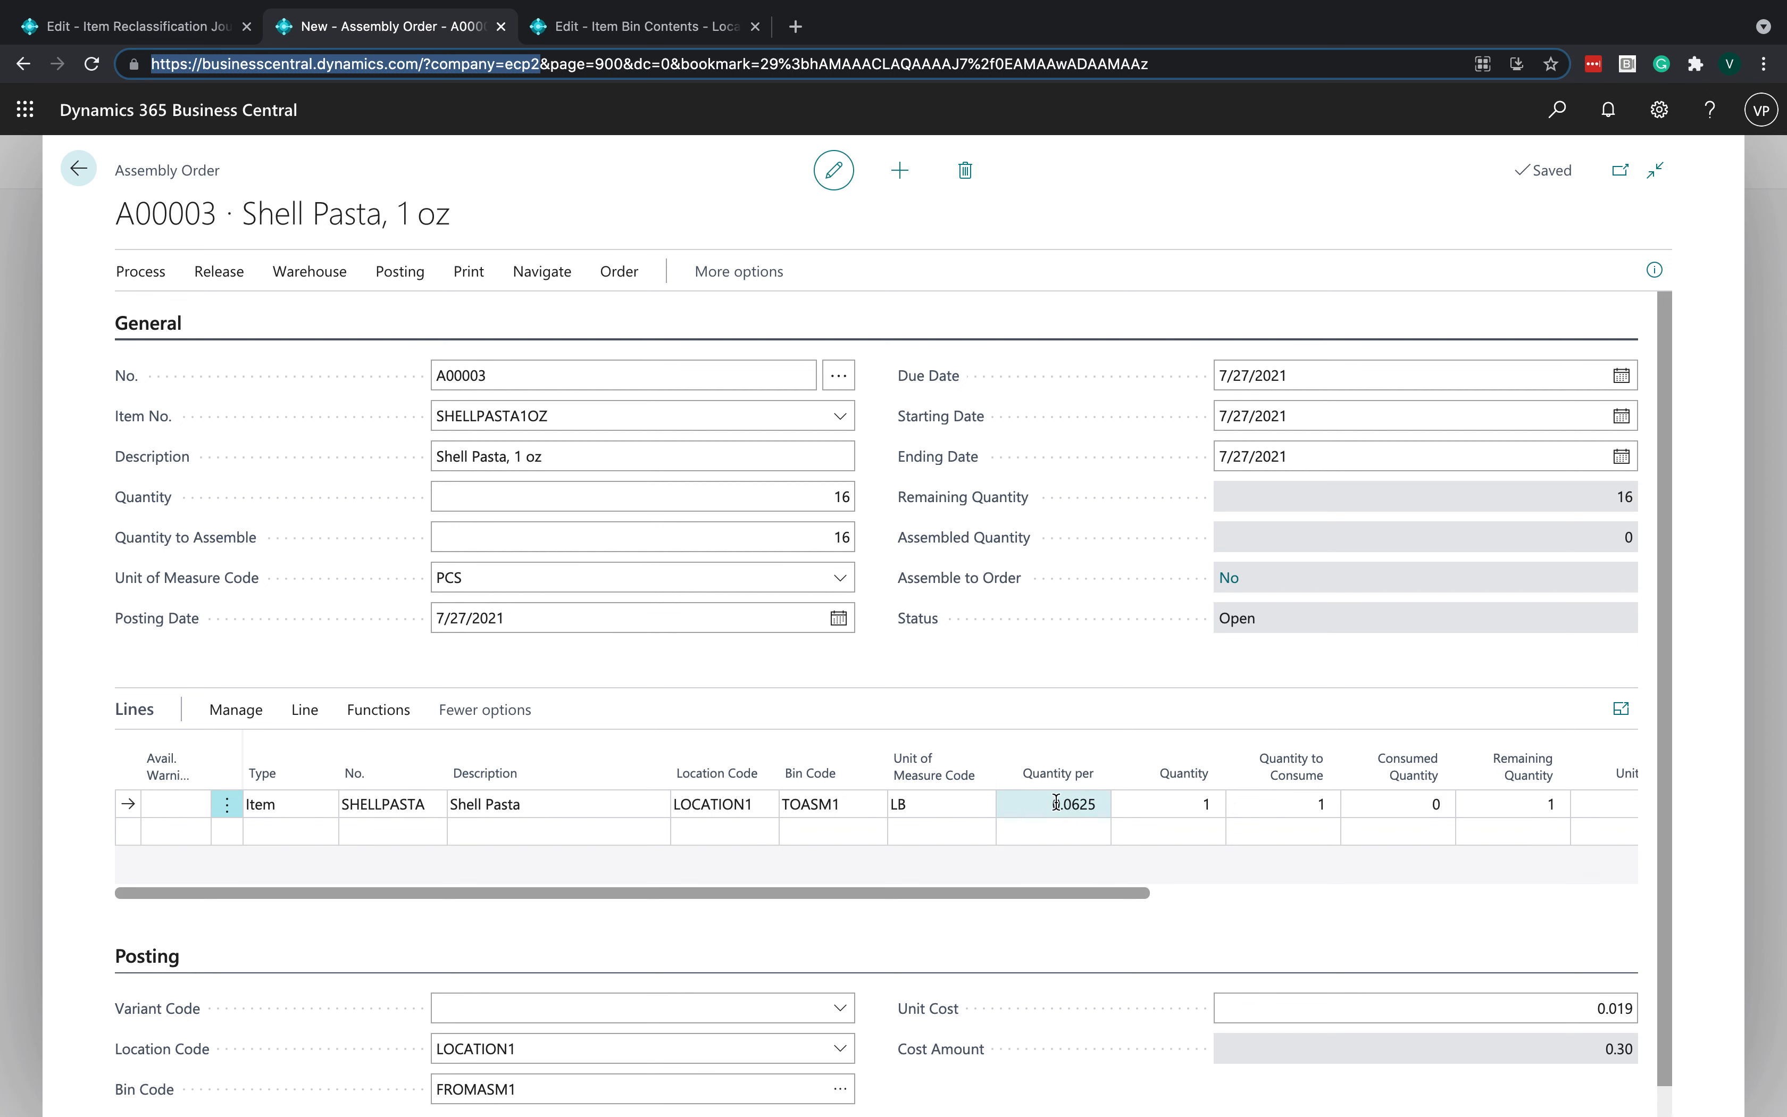
pyautogui.click(1070, 806)
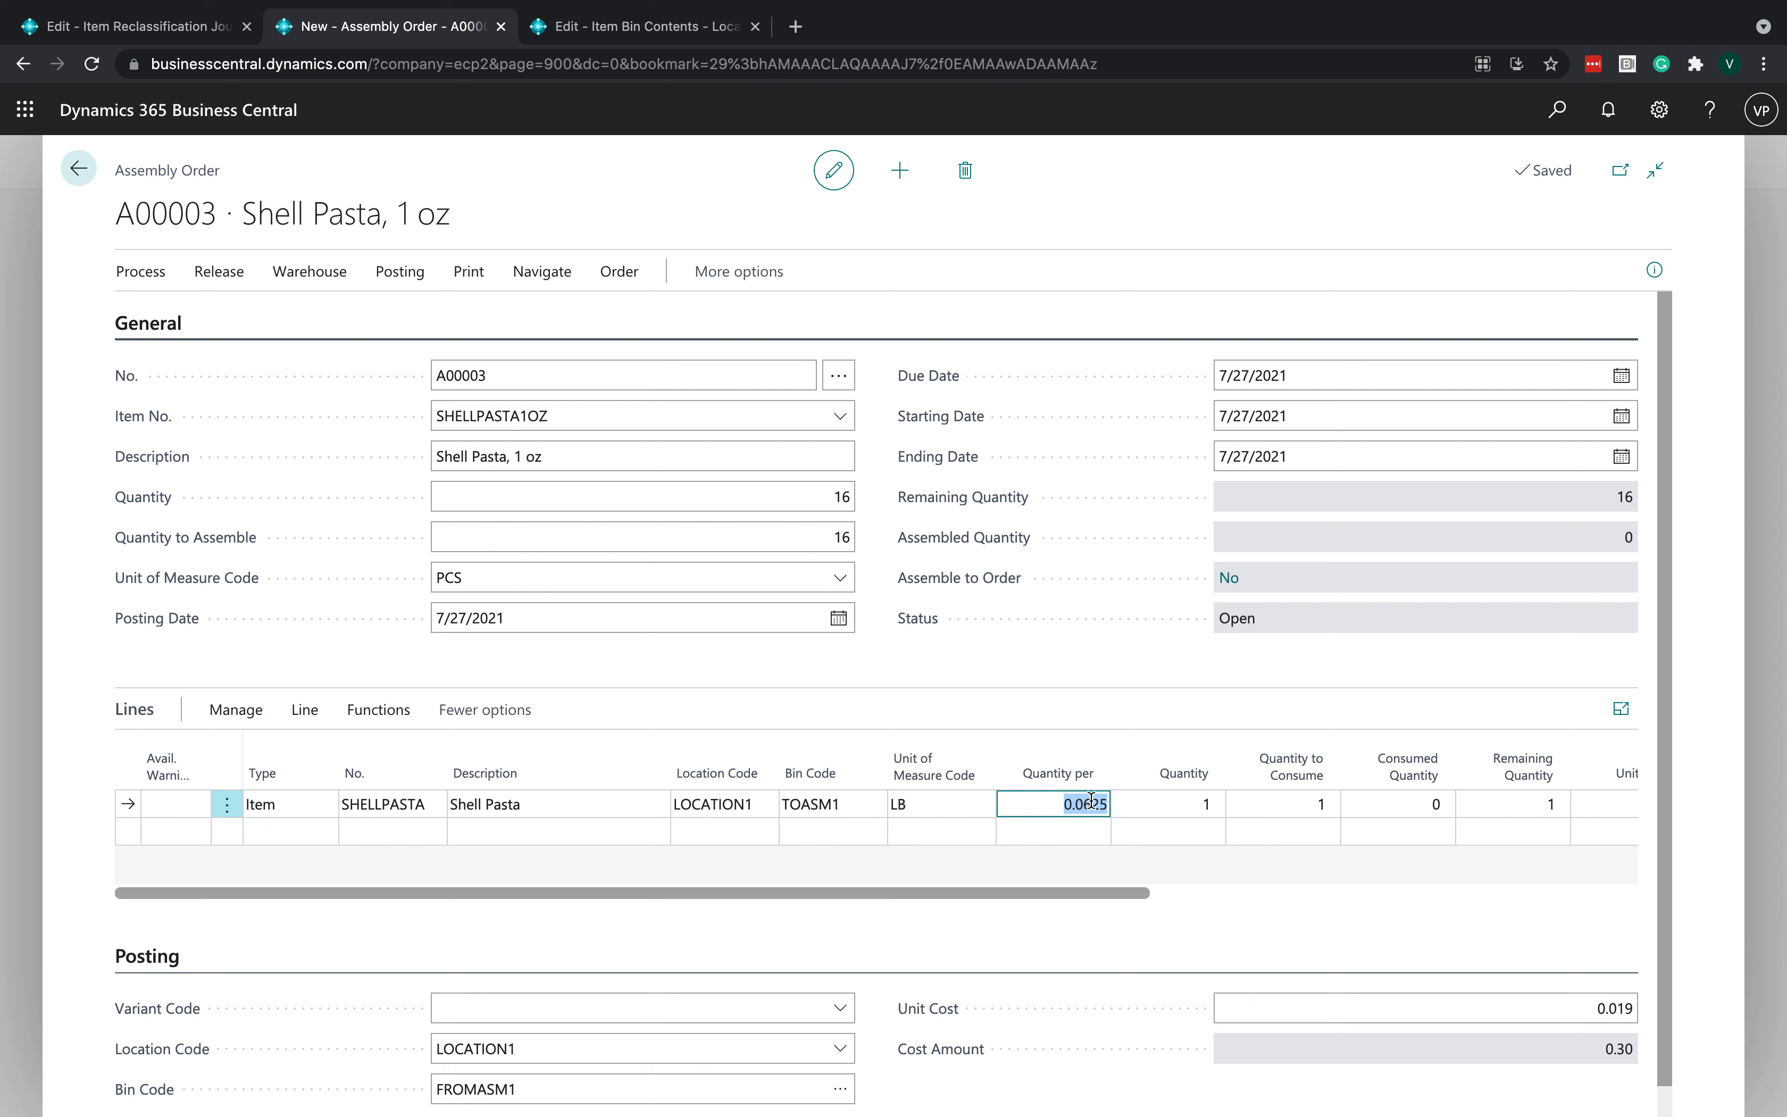
pyautogui.click(1086, 669)
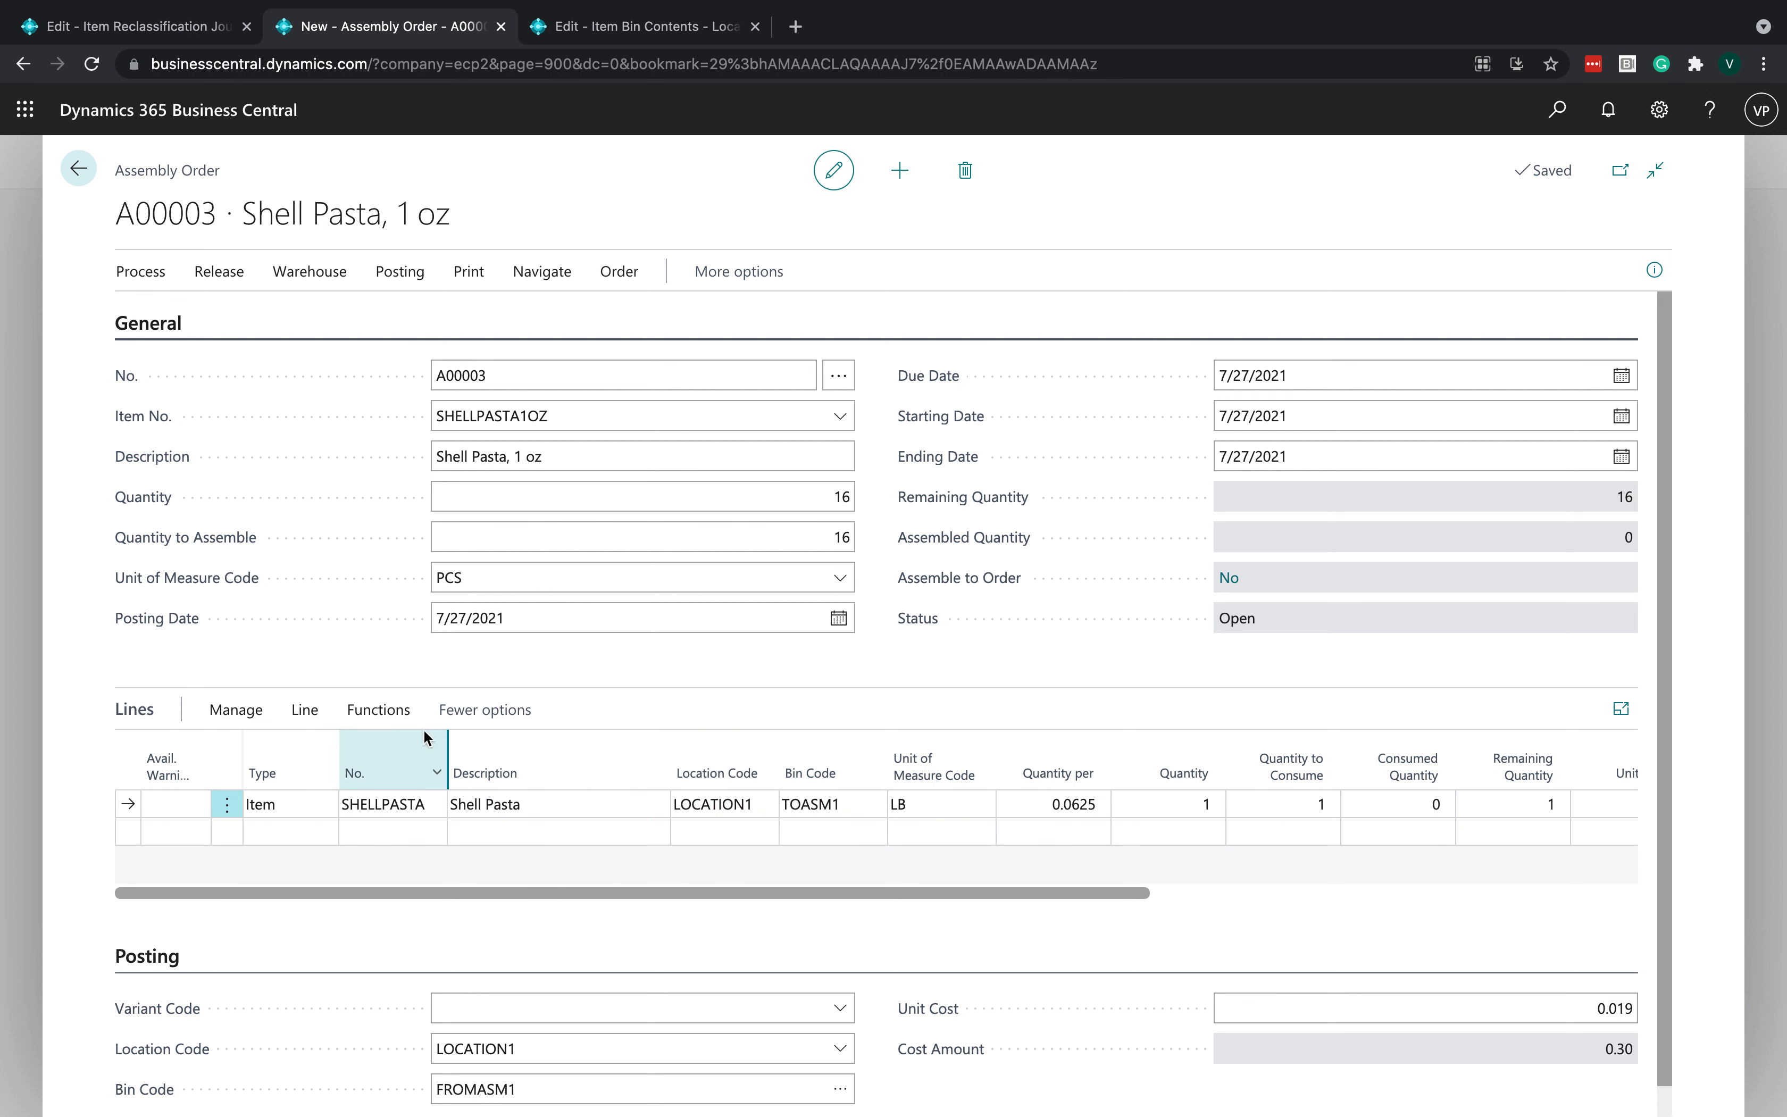
pyautogui.click(818, 806)
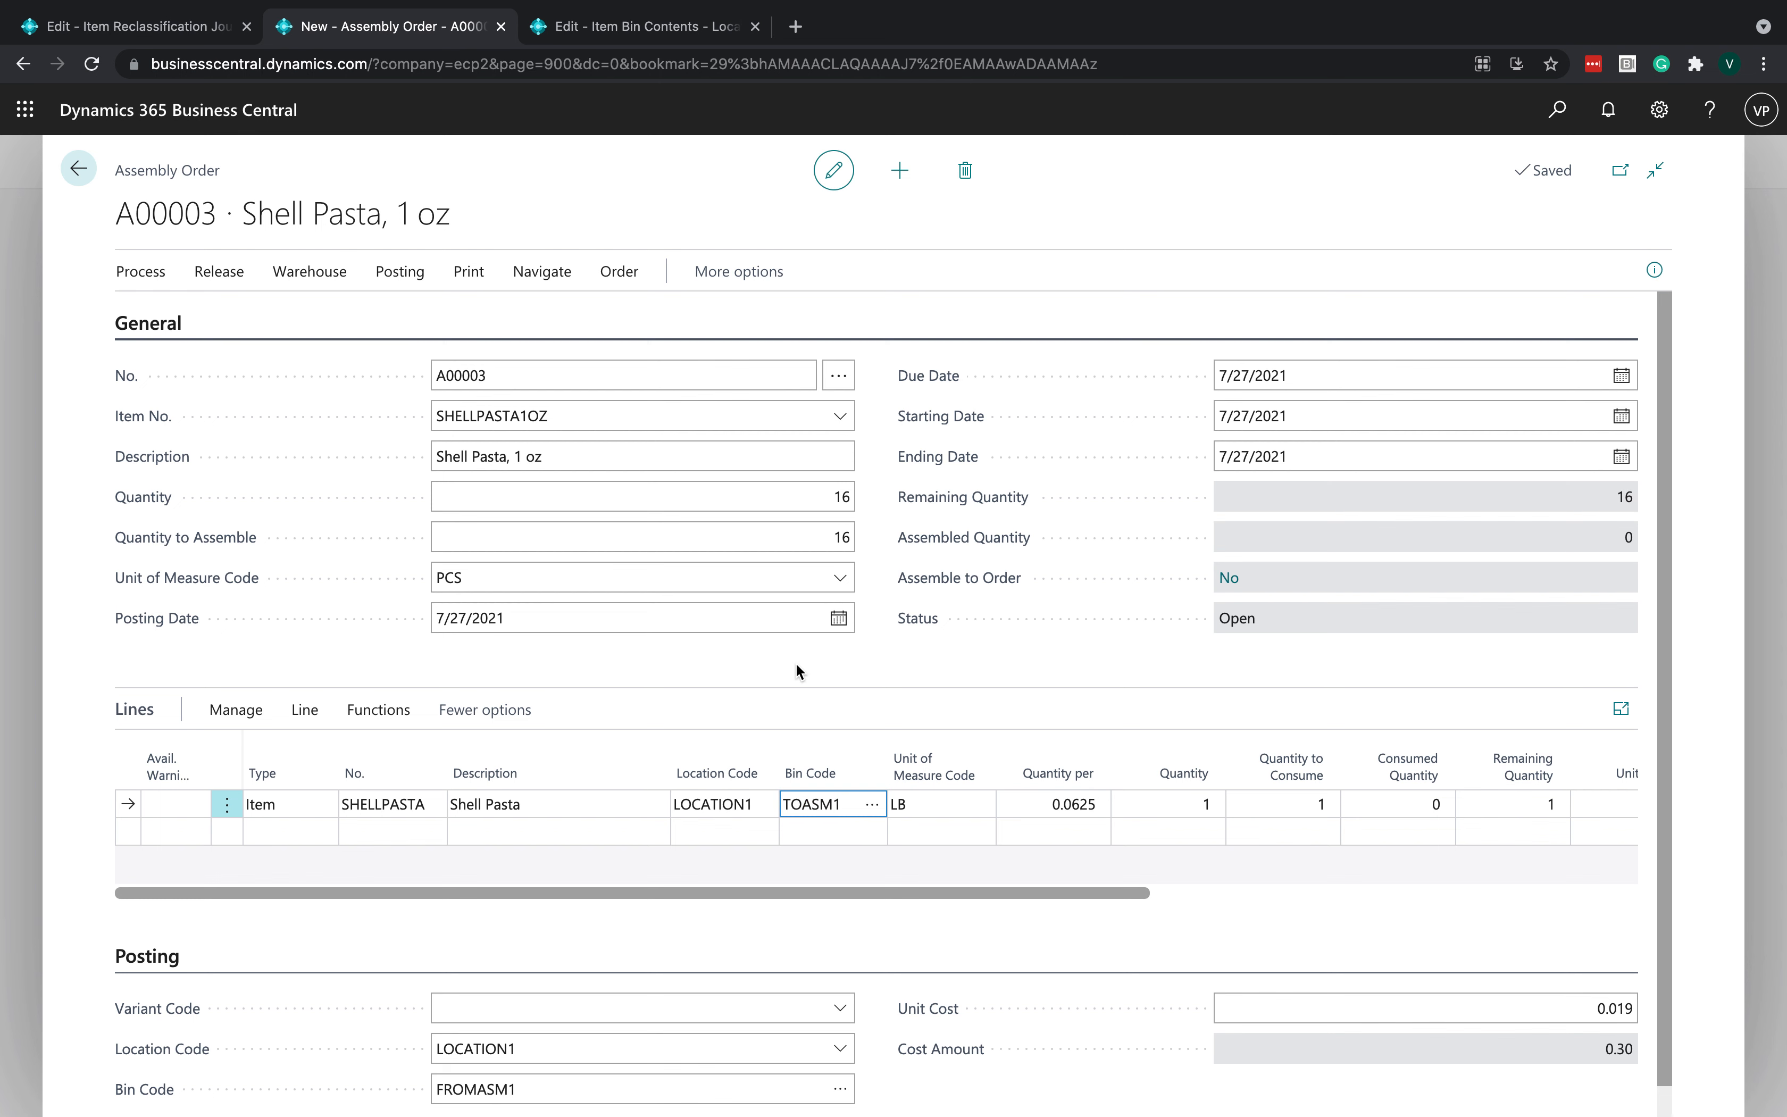
pyautogui.click(312, 714)
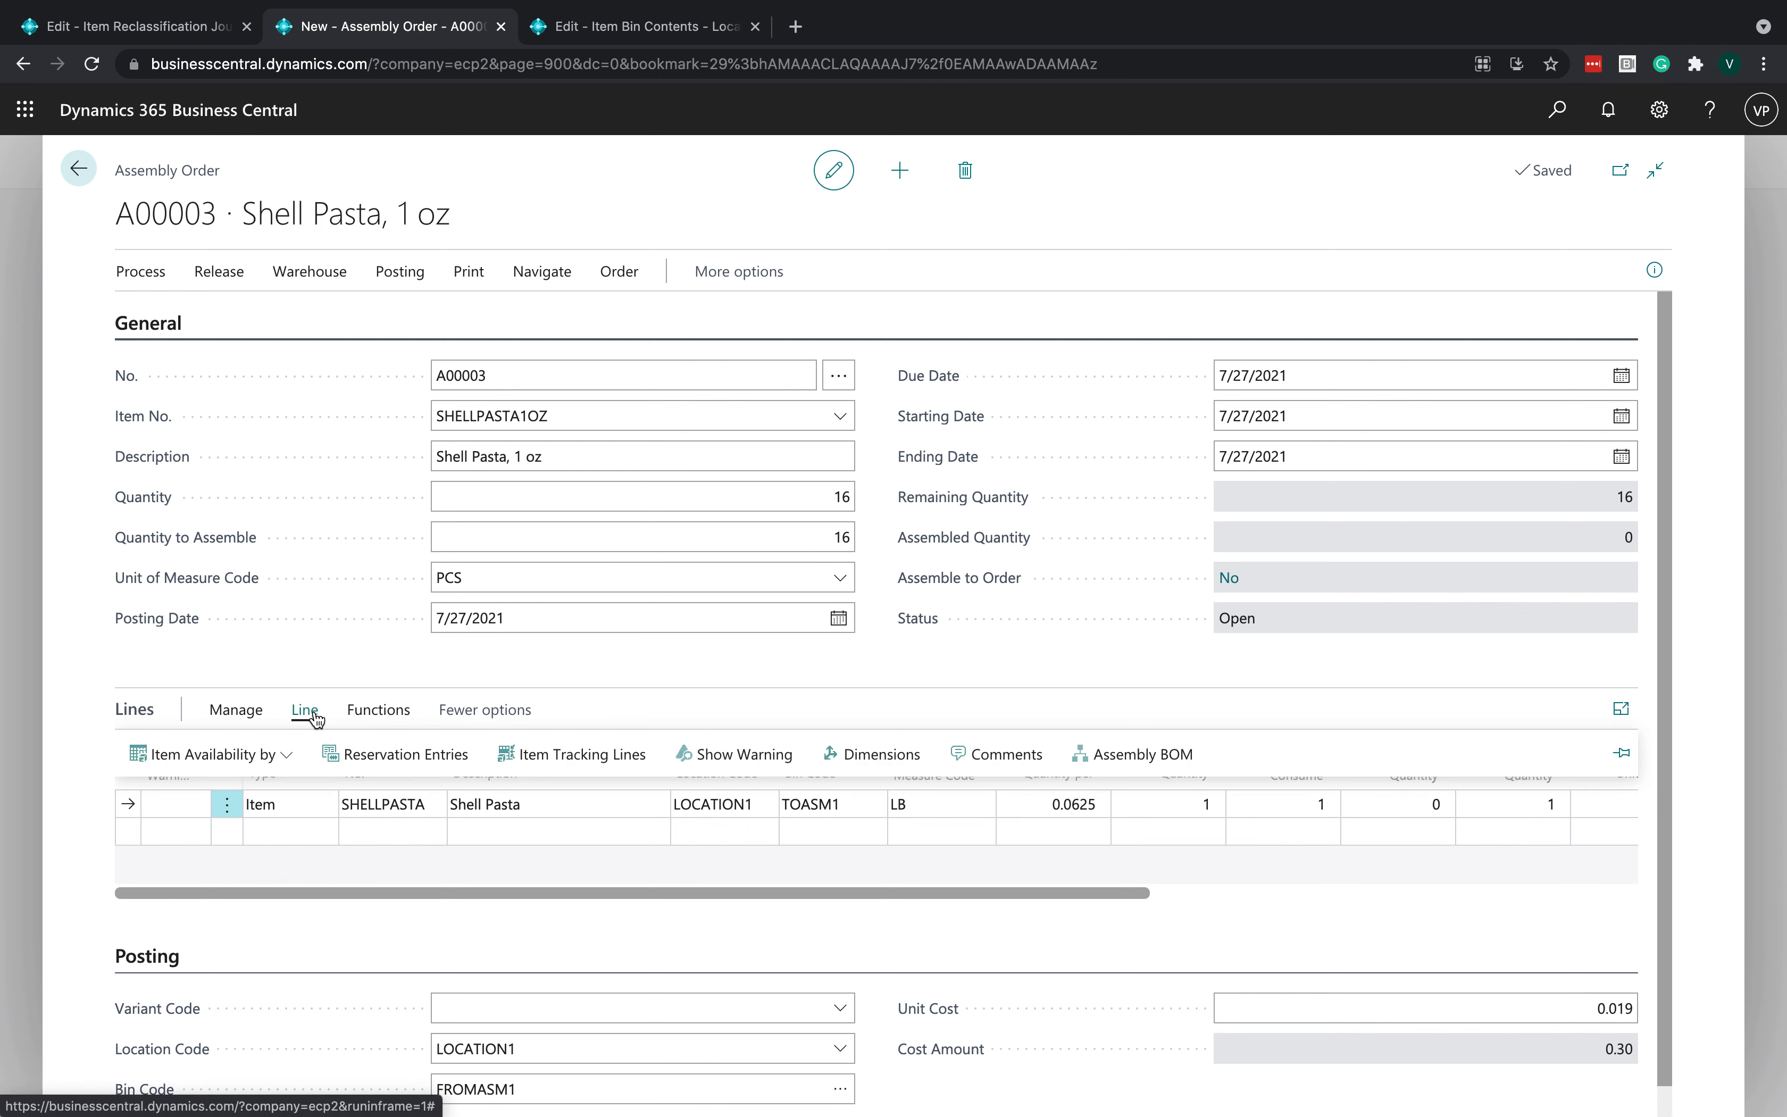
pyautogui.click(598, 752)
# - Select lot 679876E6 for the component's item tracking and close the tracking lines
pyautogui.click(728, 585)
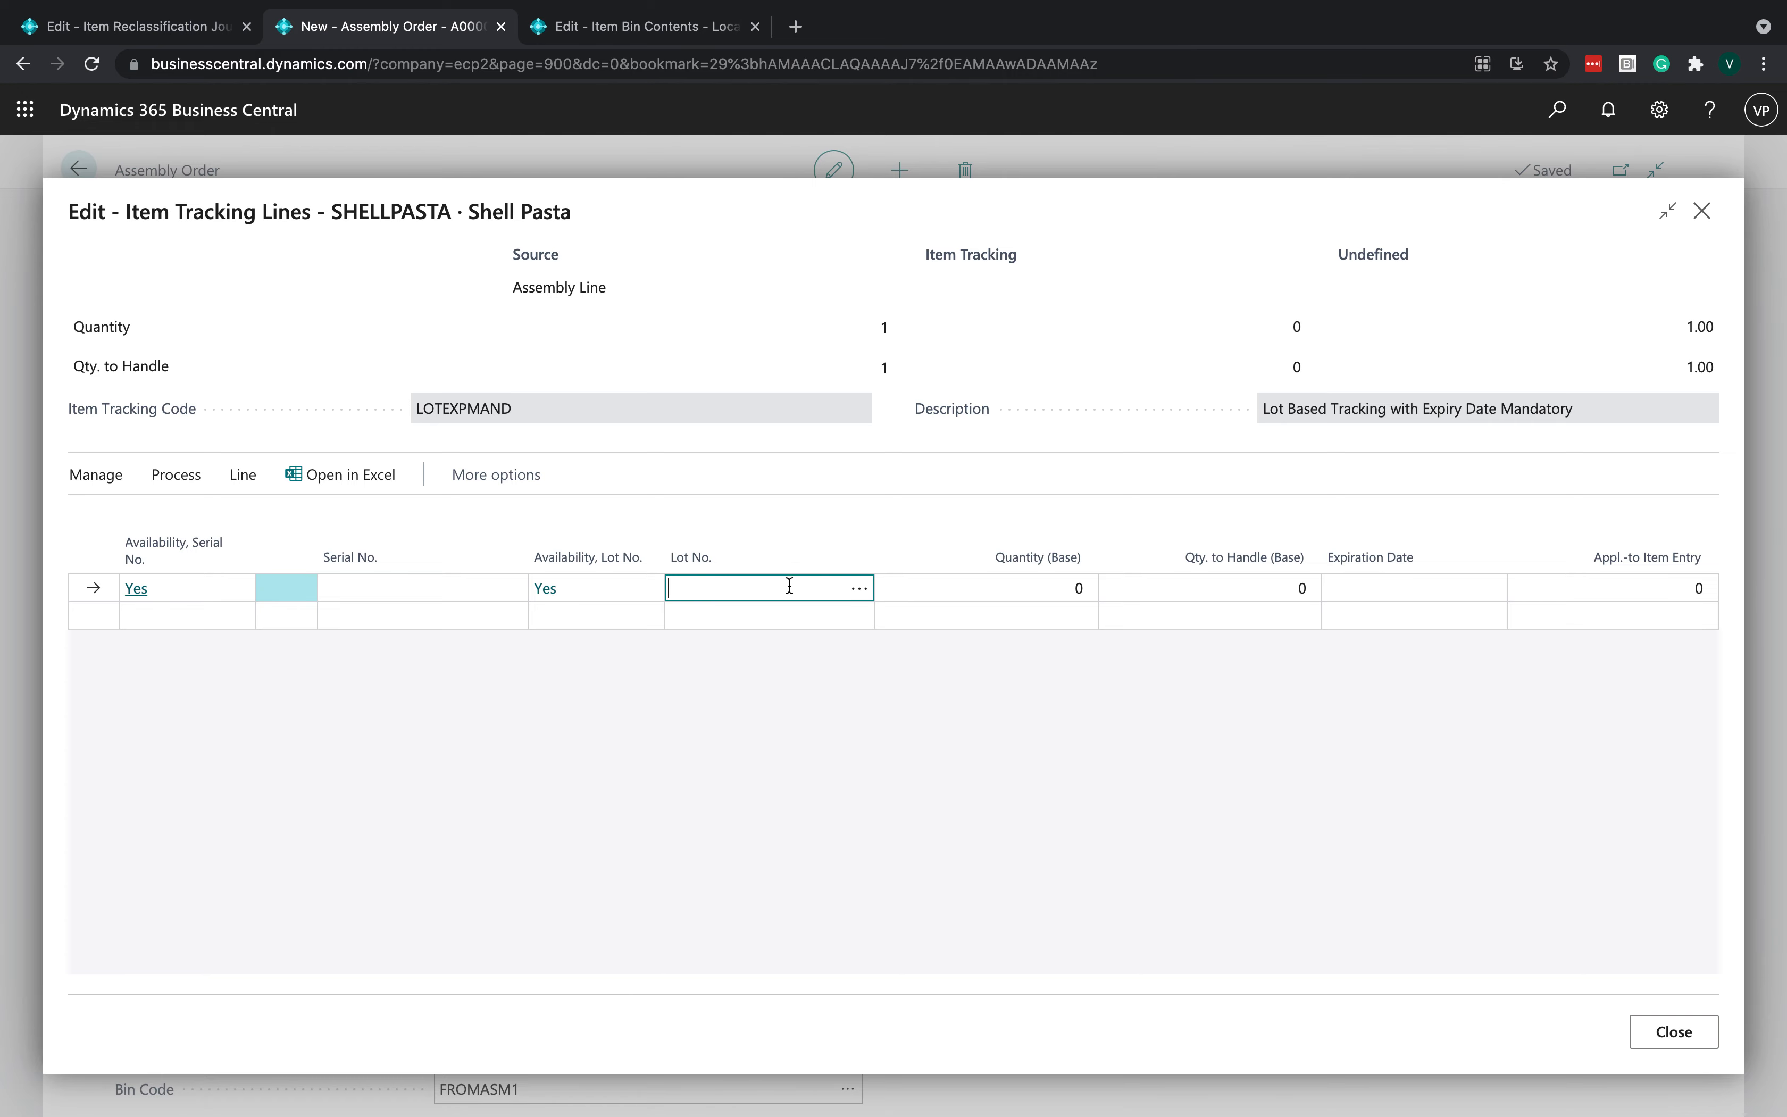
pyautogui.click(855, 587)
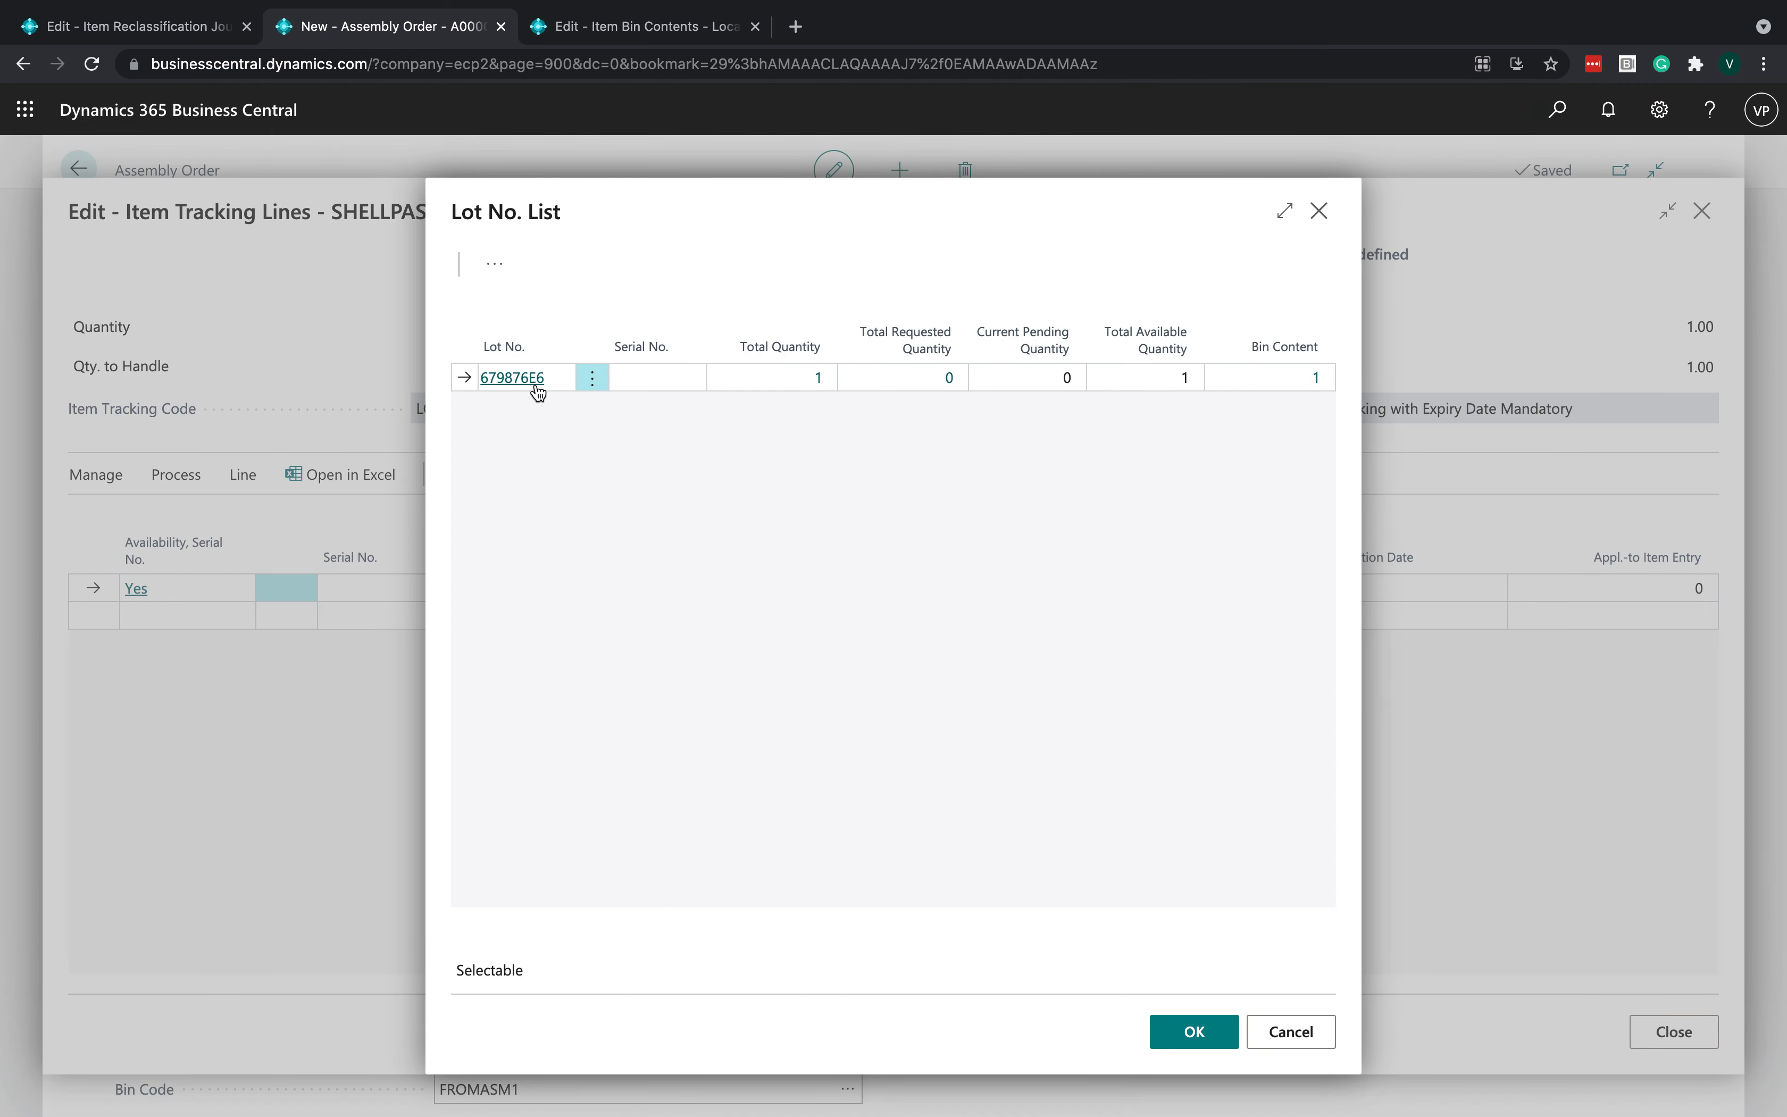
pyautogui.click(1187, 1033)
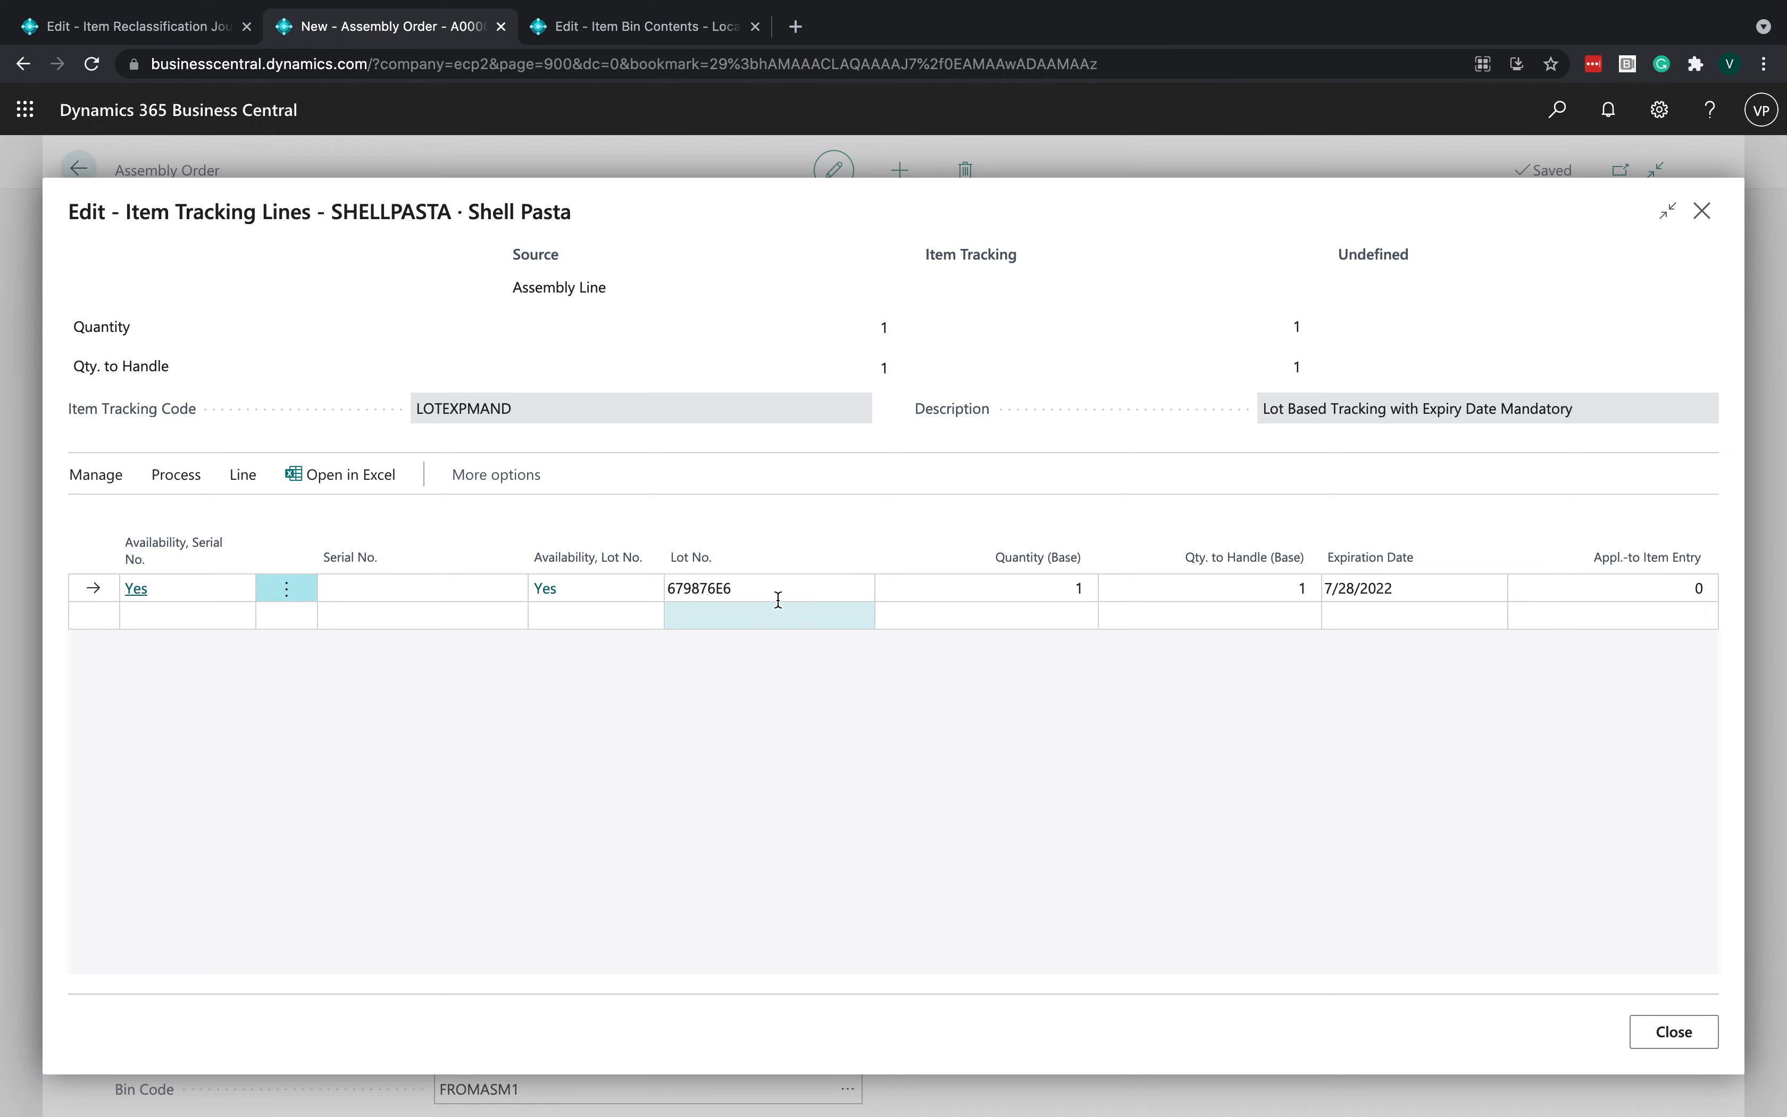
pyautogui.click(801, 588)
pyautogui.click(860, 590)
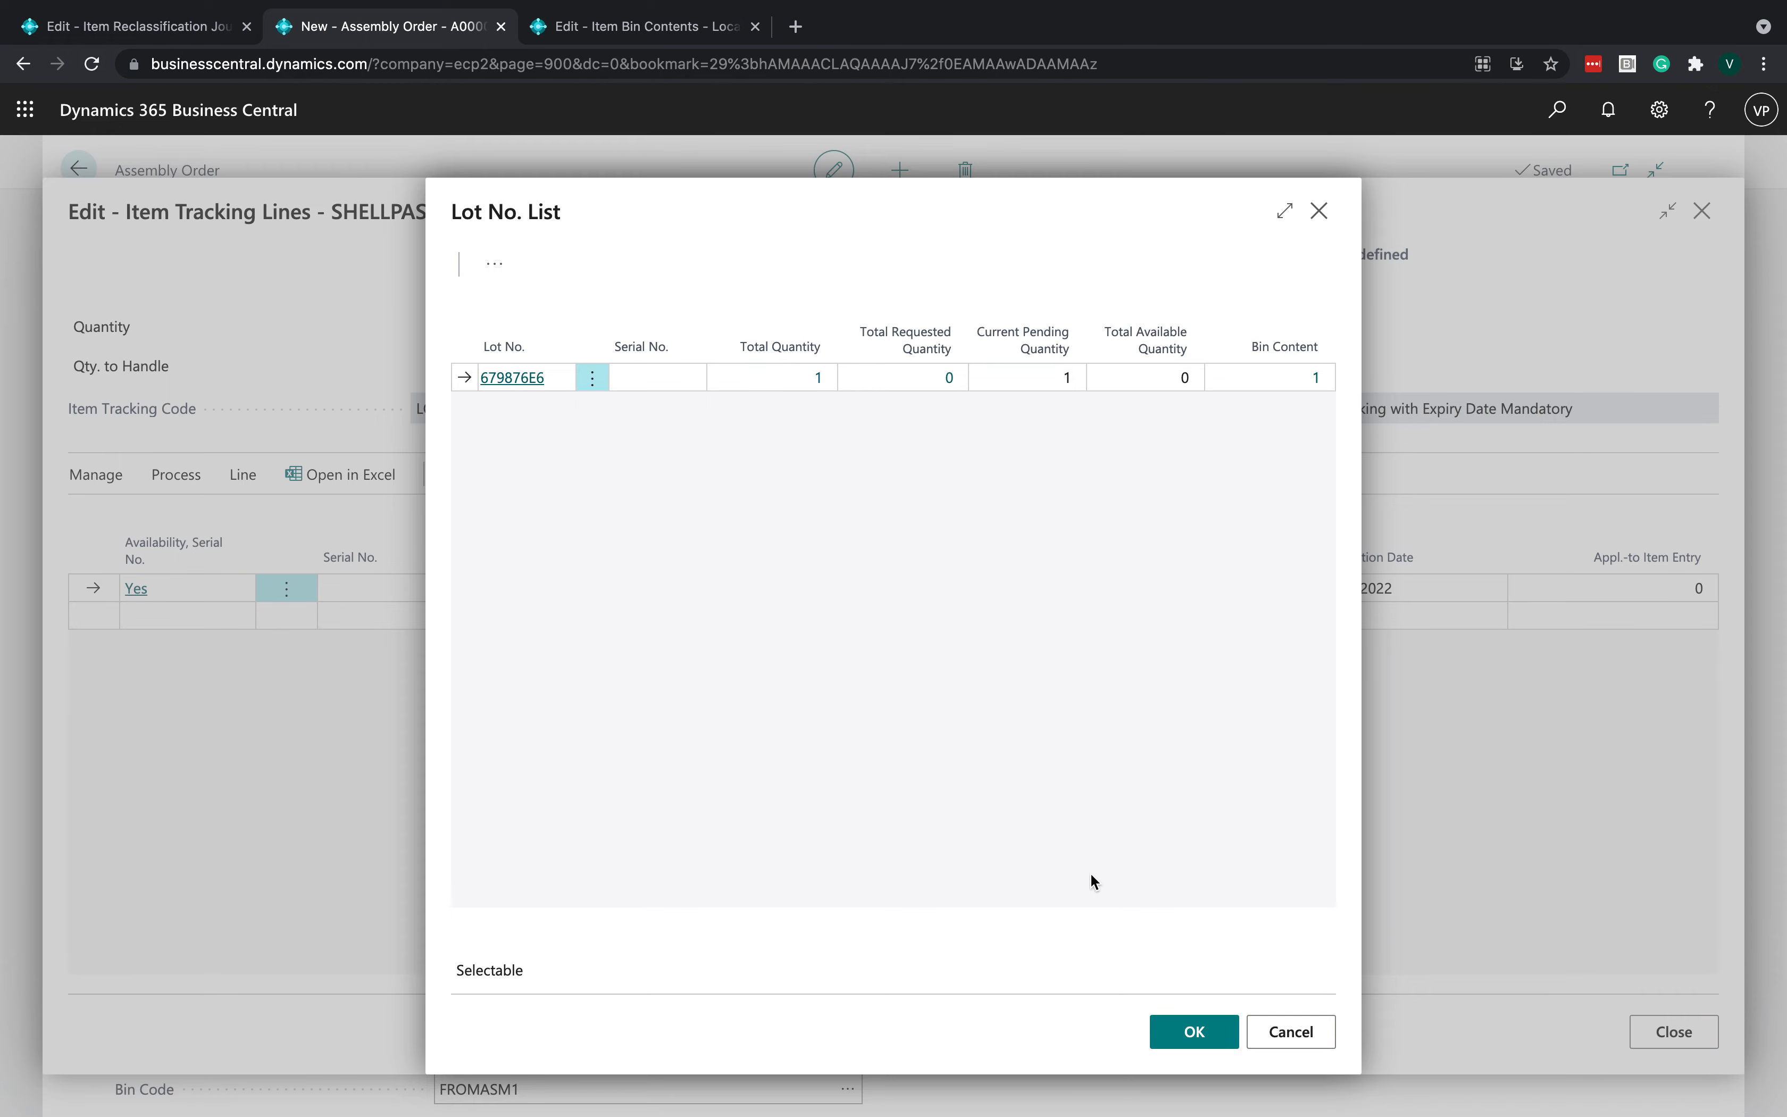
pyautogui.click(1194, 1031)
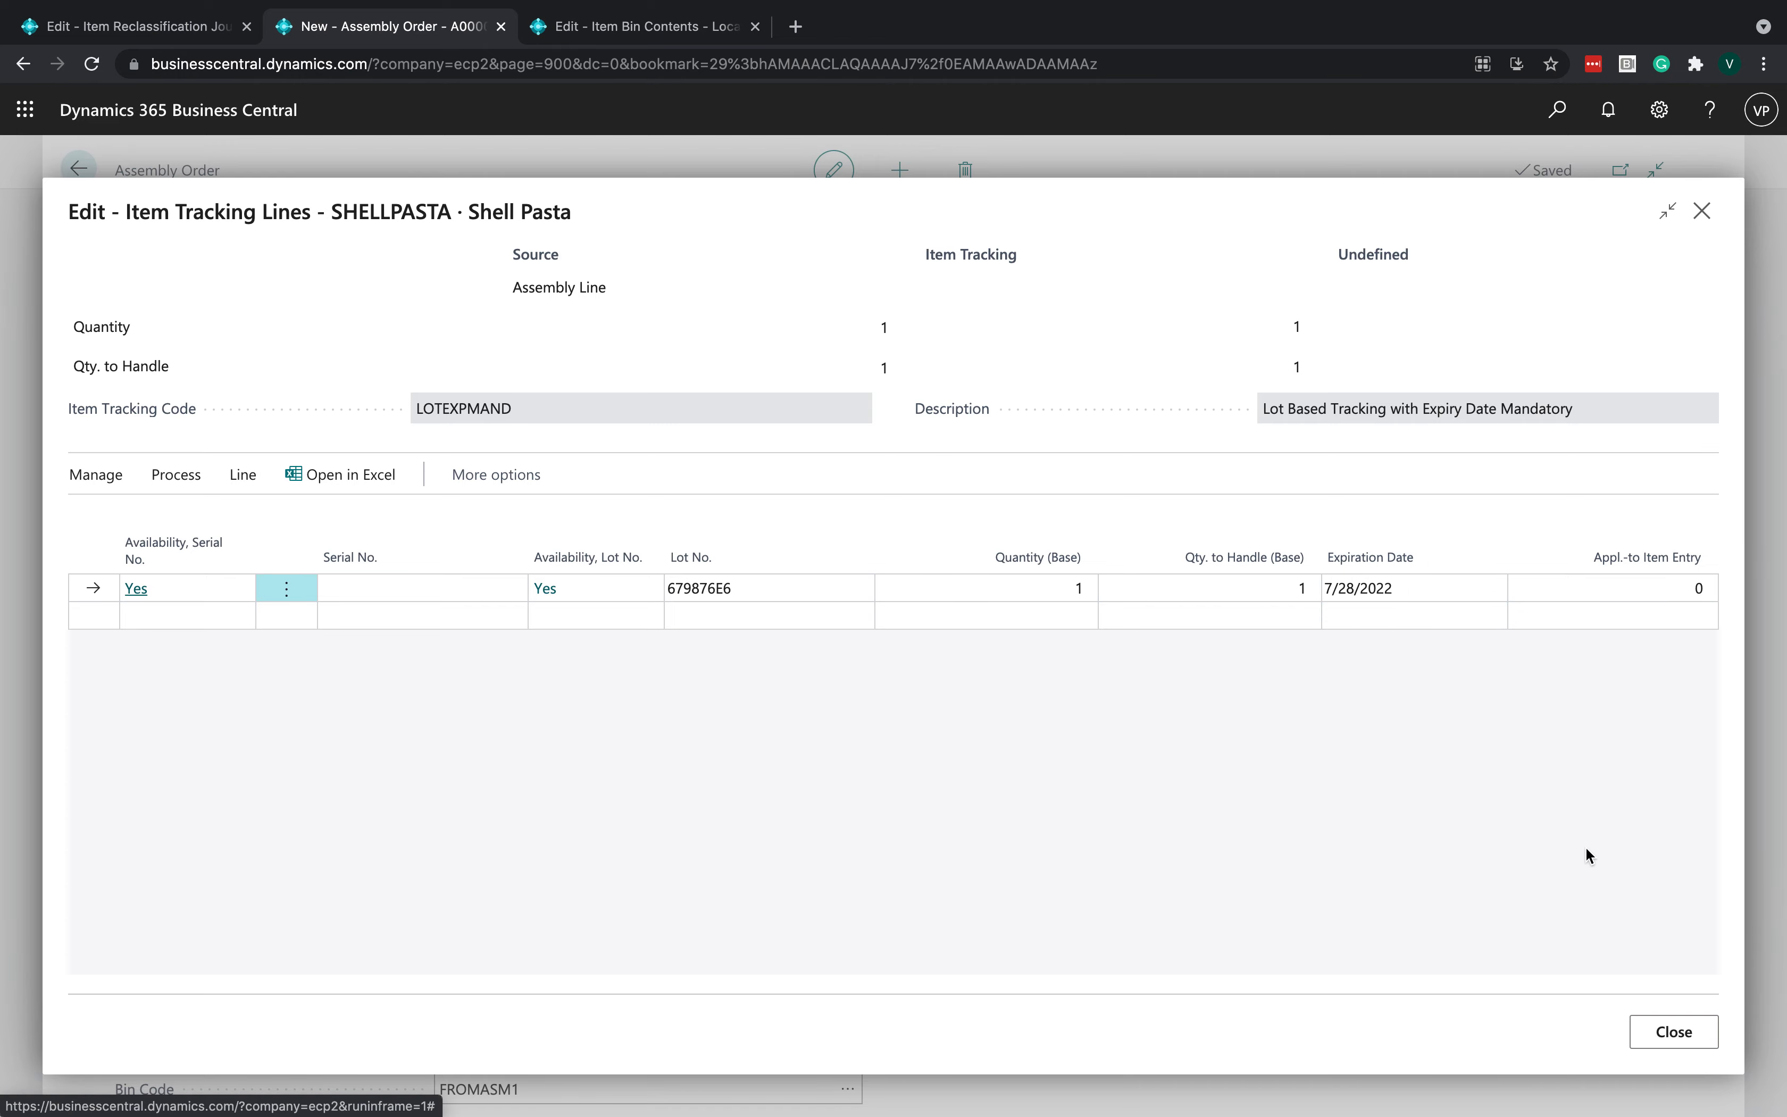
pyautogui.click(1706, 1038)
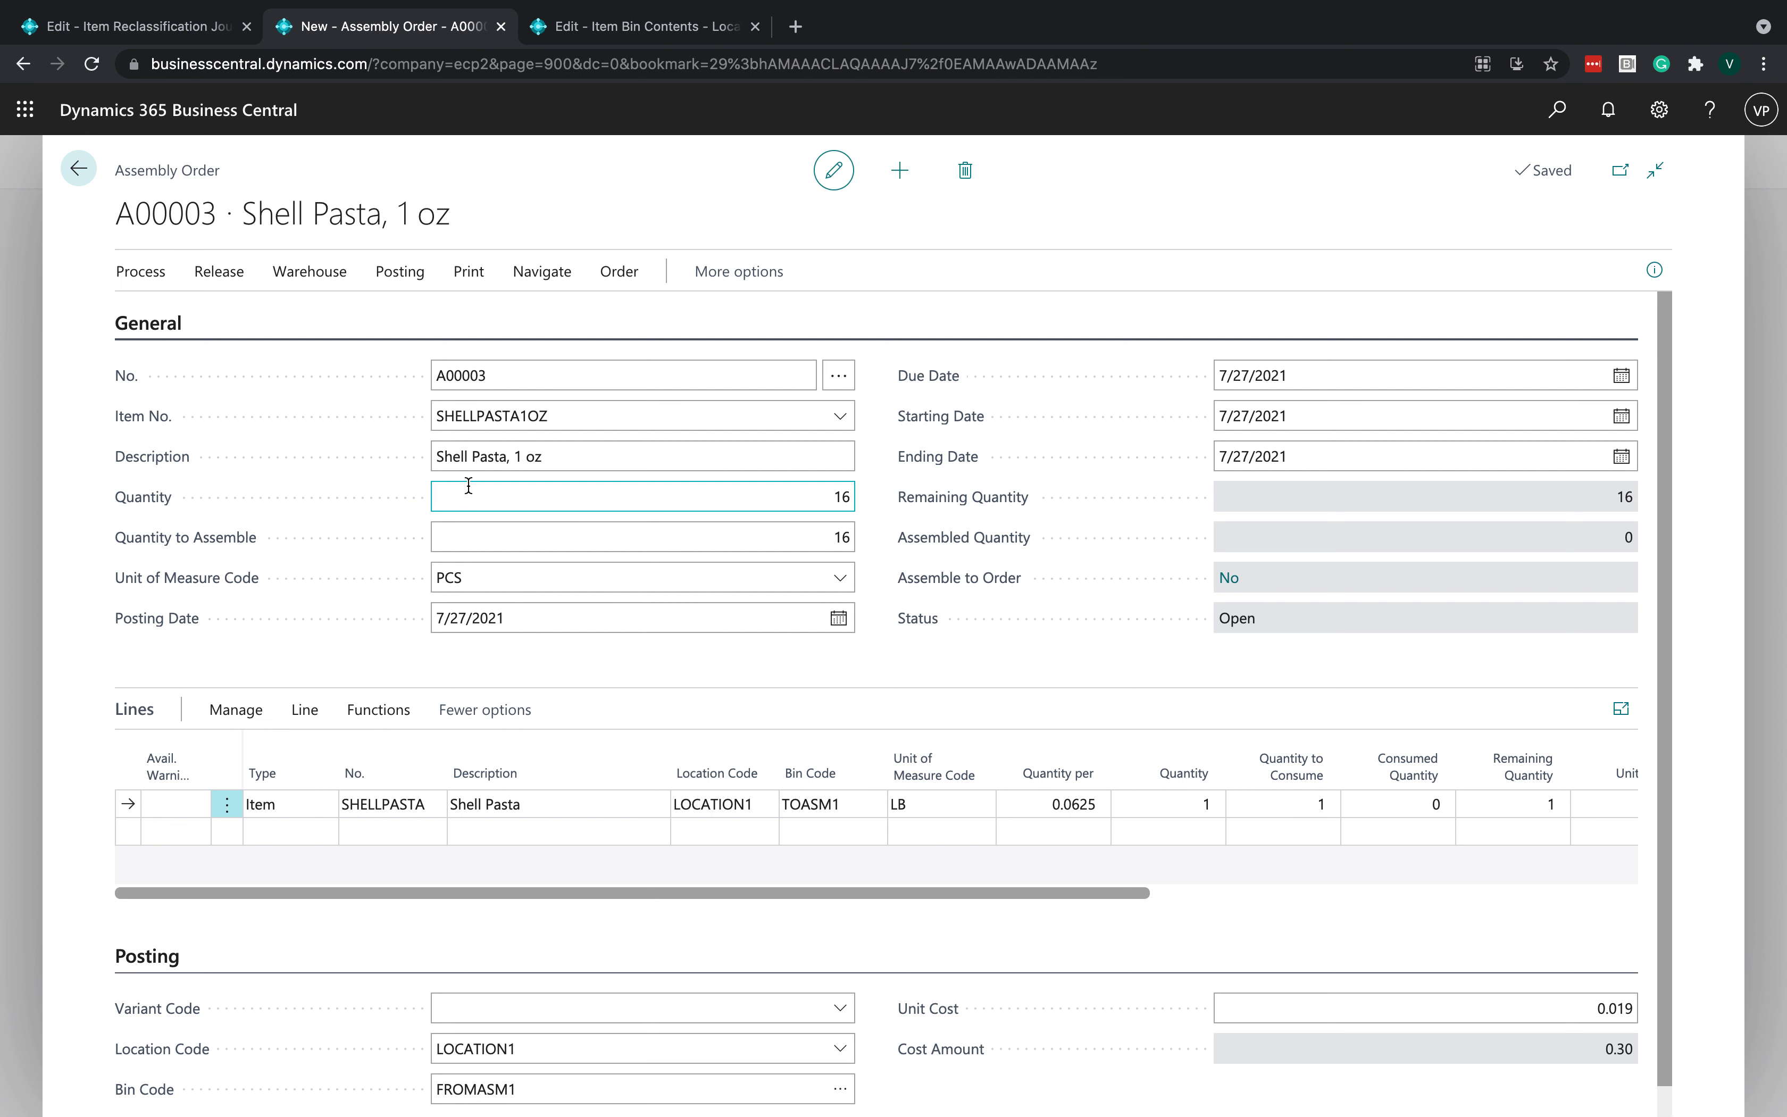
# - Open the assembly header's item tracking lines and assign a new lot number to the output
pyautogui.click(540, 280)
pyautogui.click(392, 318)
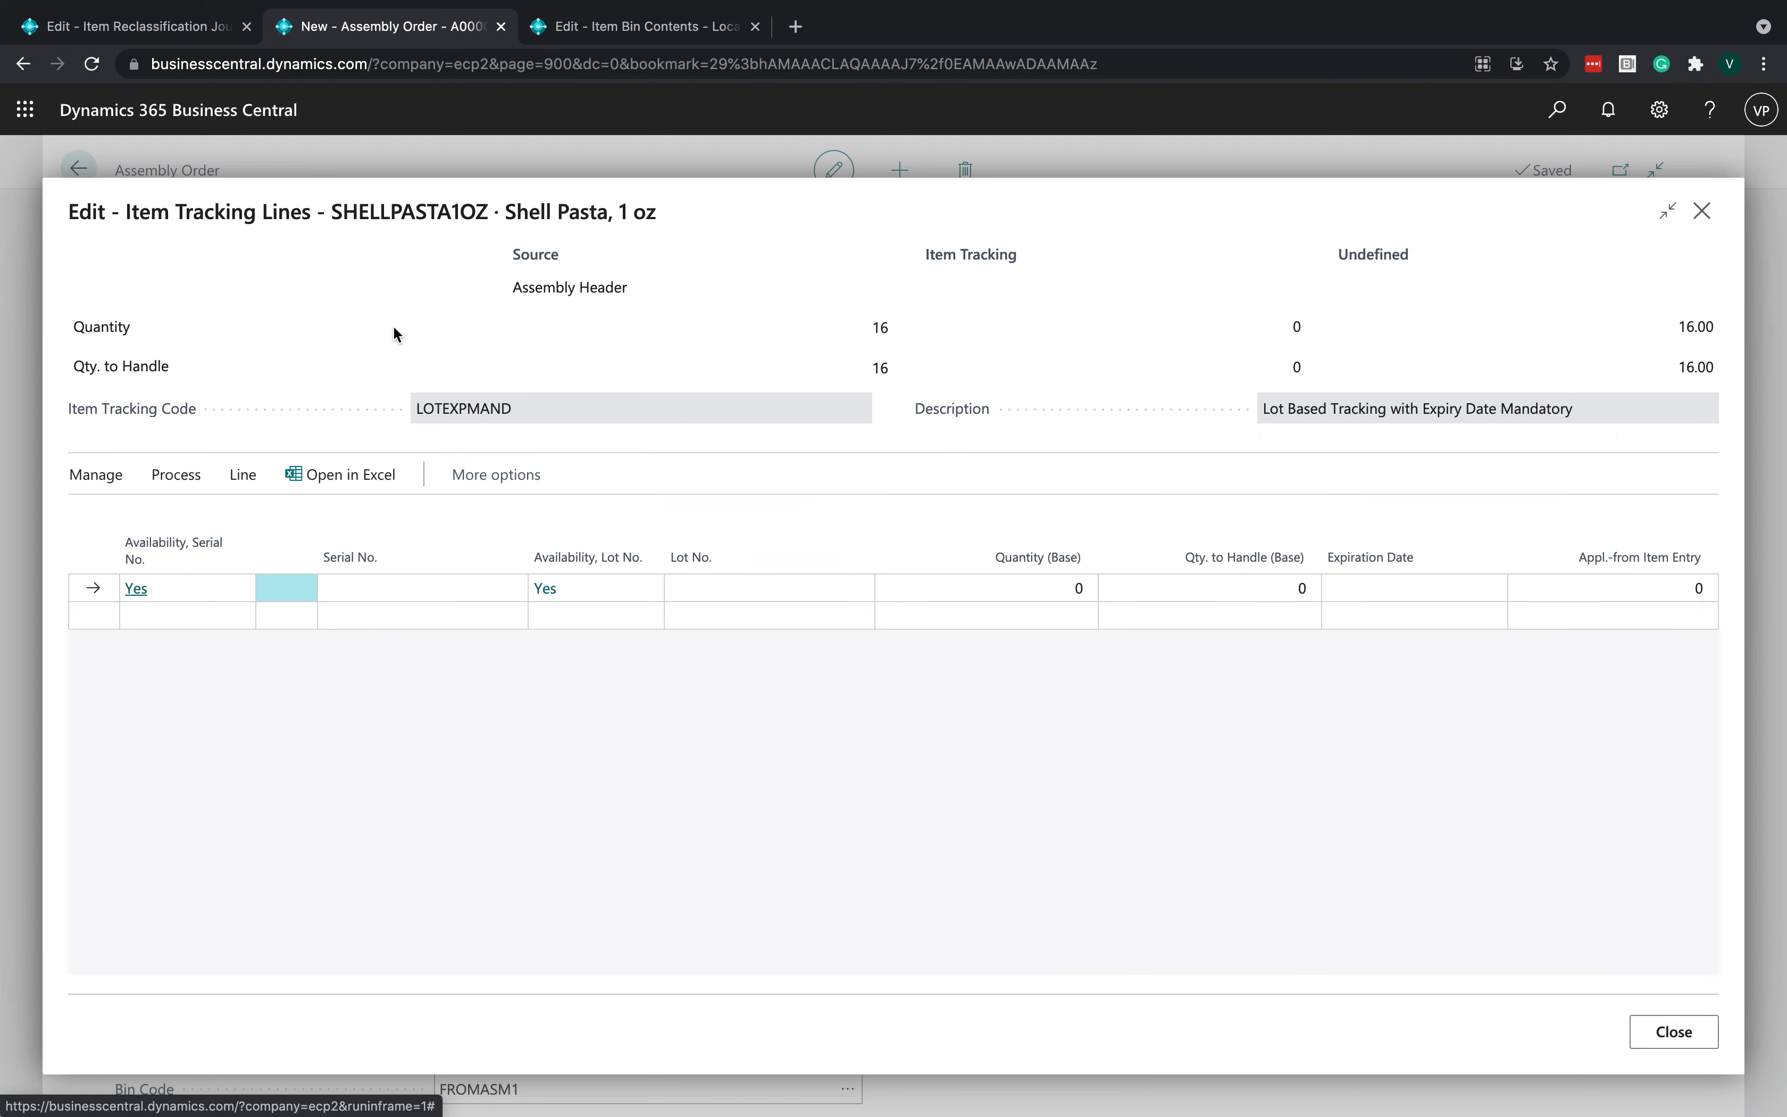
pyautogui.click(707, 587)
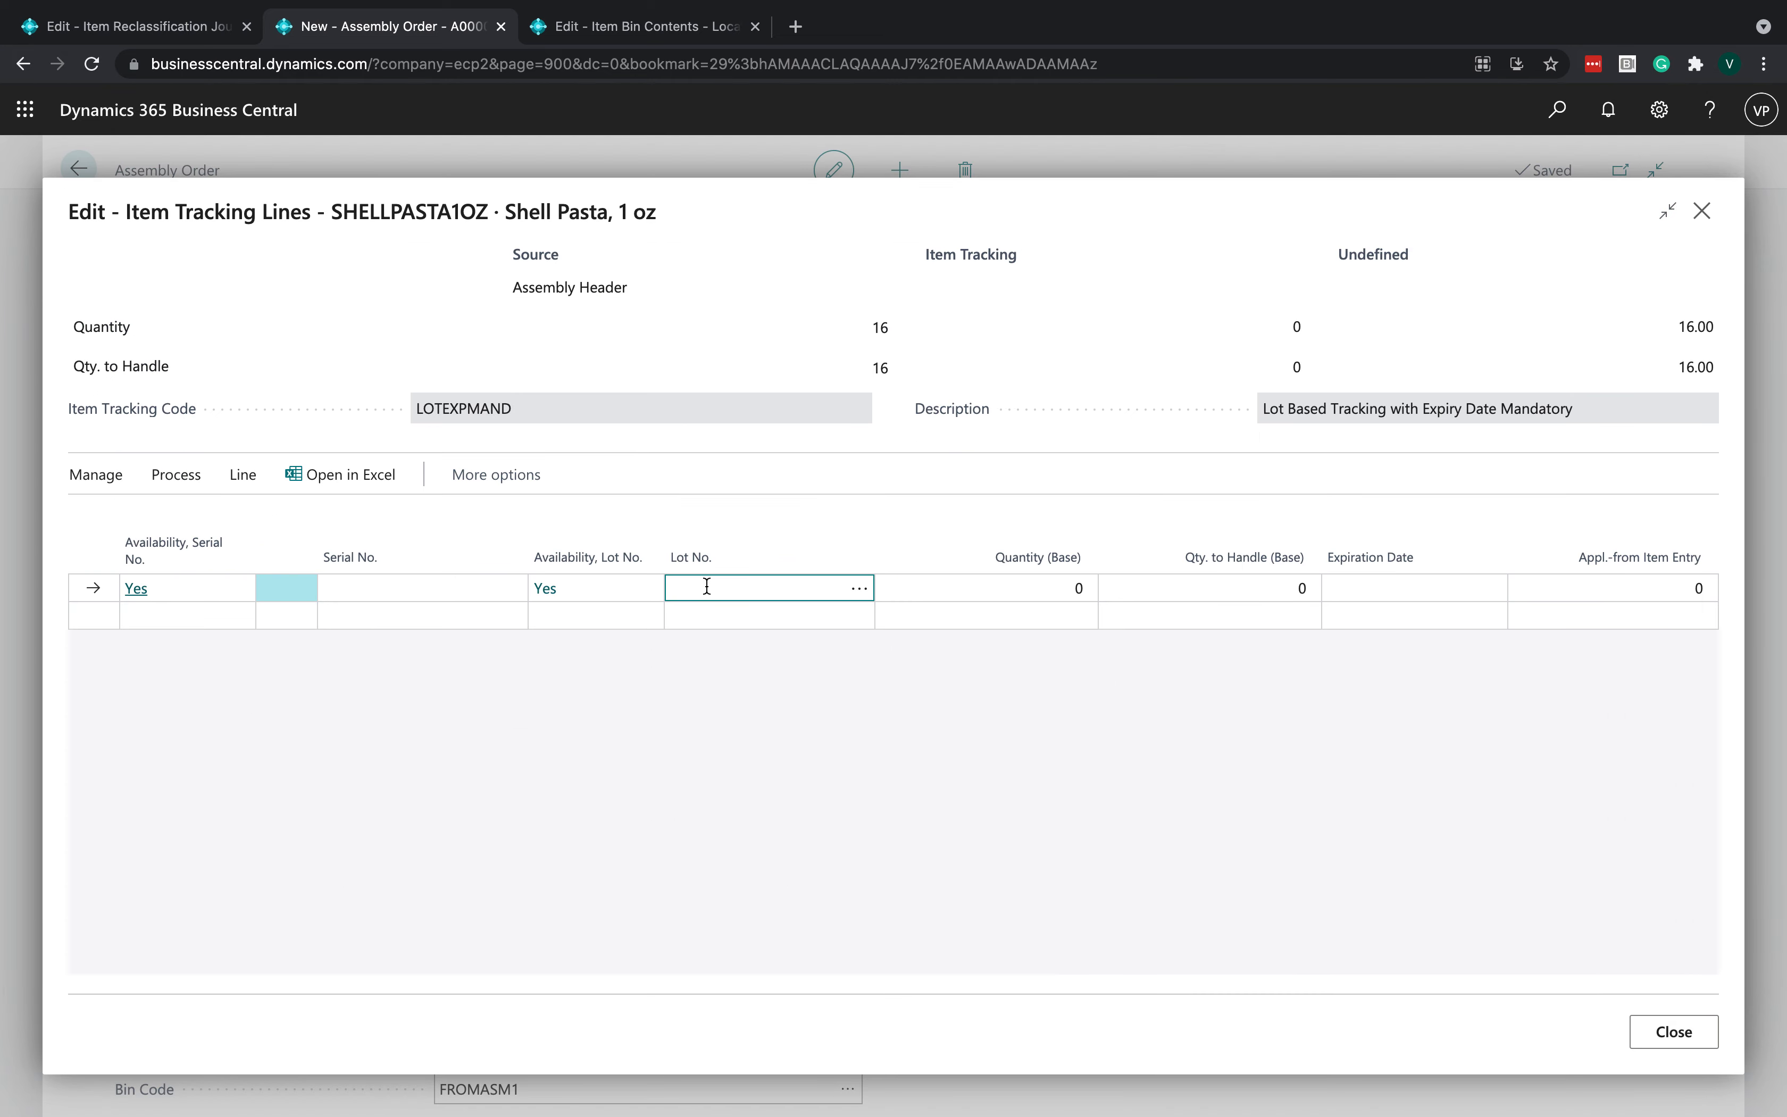
pyautogui.click(175, 475)
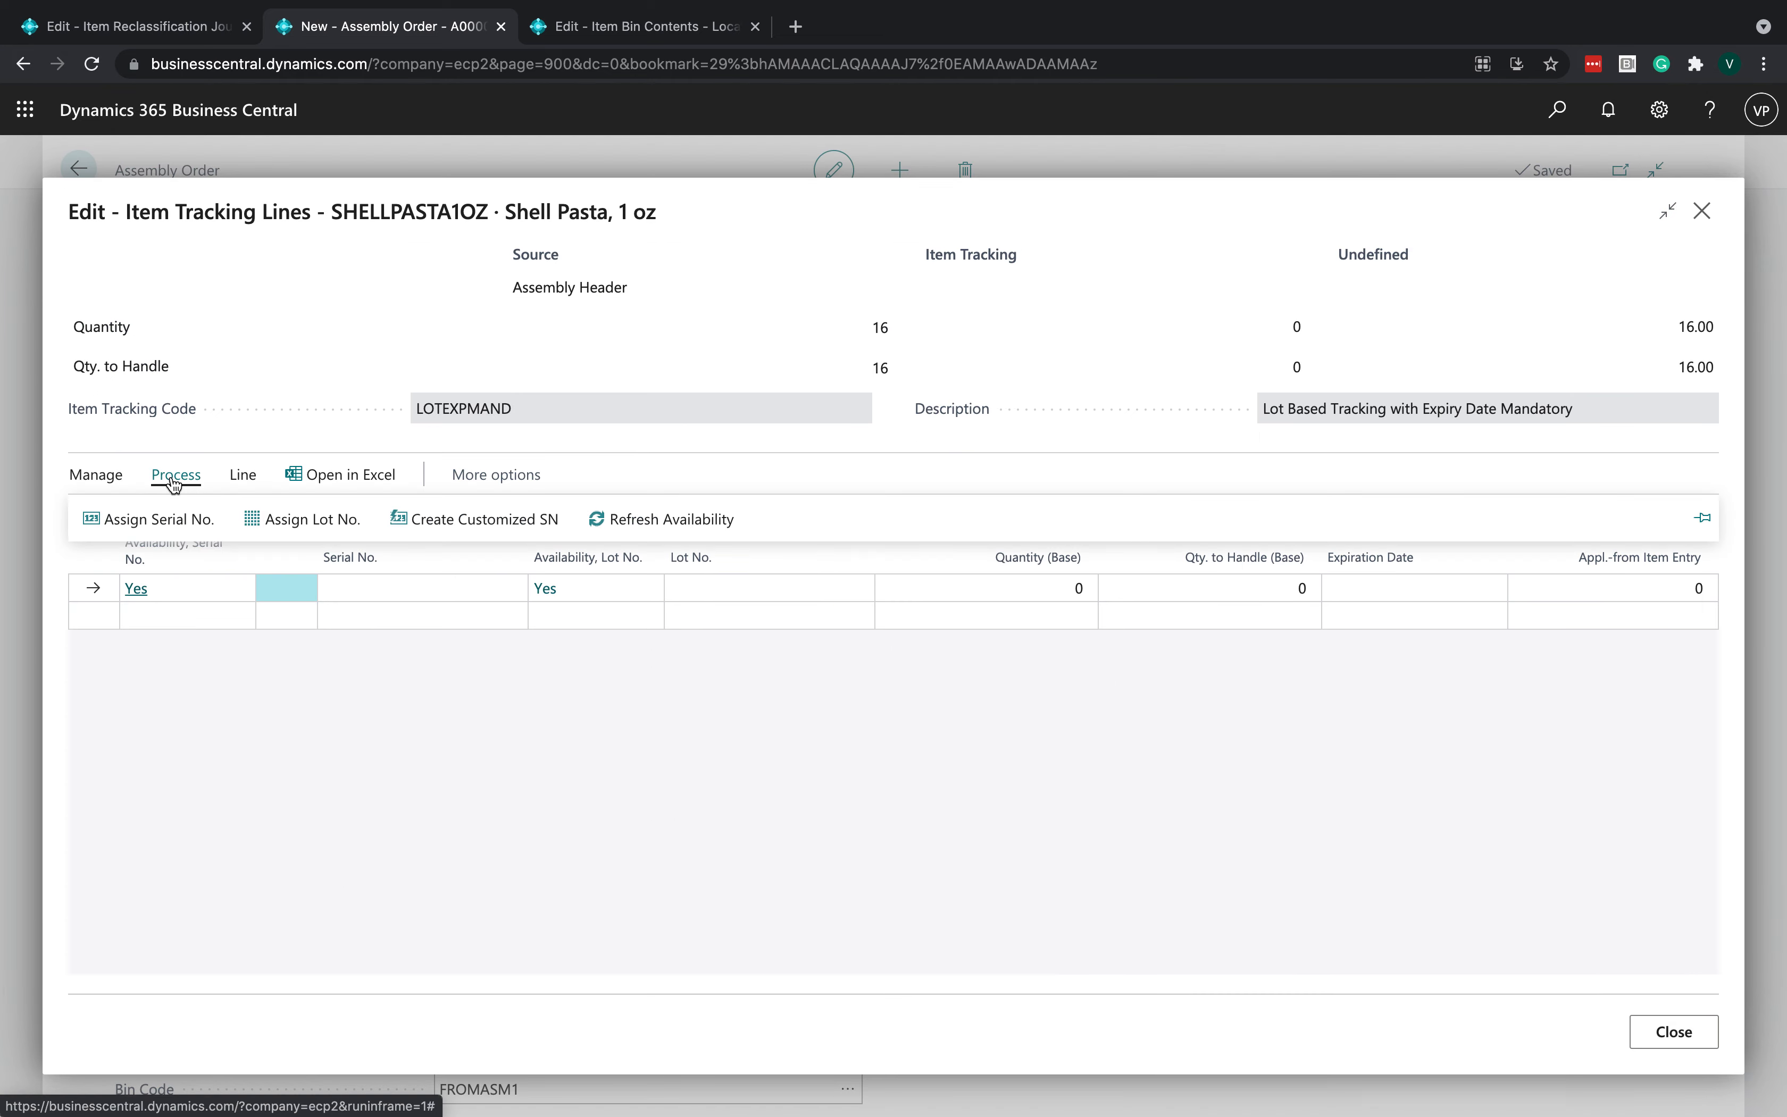
pyautogui.click(316, 519)
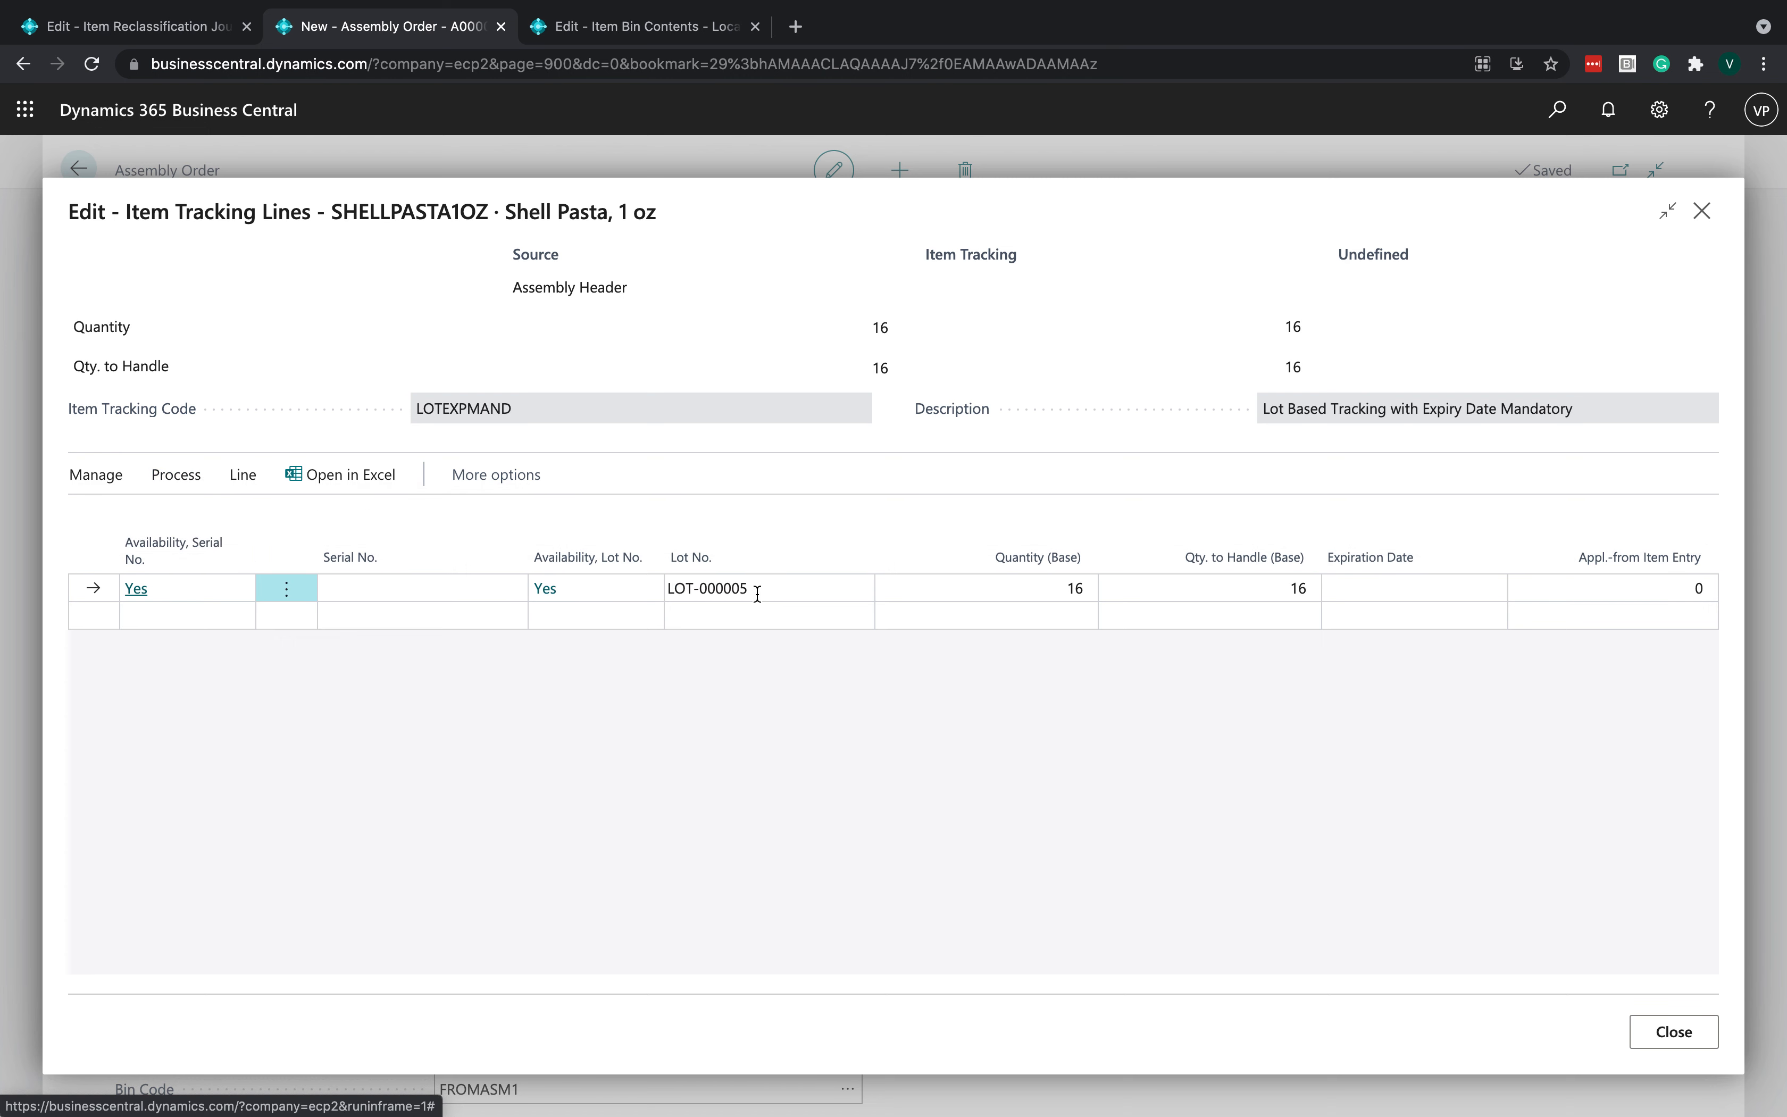
# - Set an expiration date for the new output lot and close the tracking lines
pyautogui.click(1371, 590)
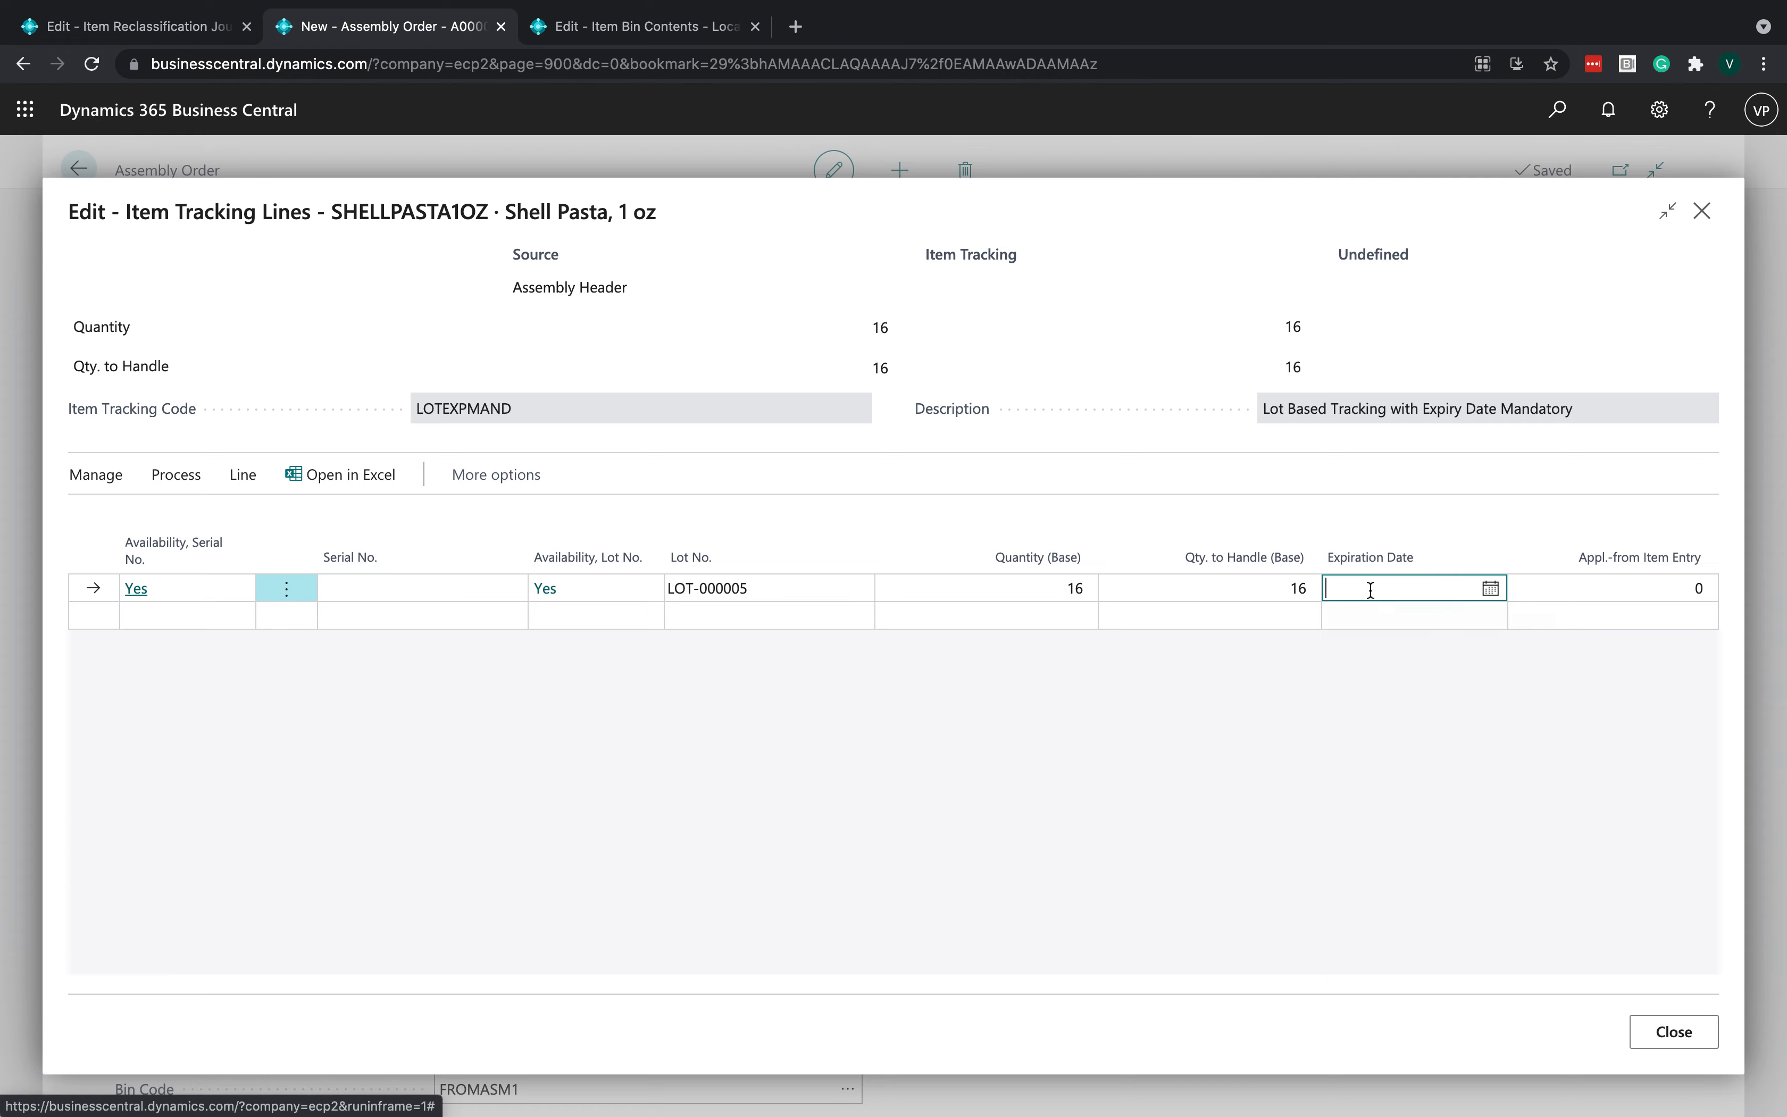
pyautogui.click(1450, 719)
pyautogui.press('BackSpace')
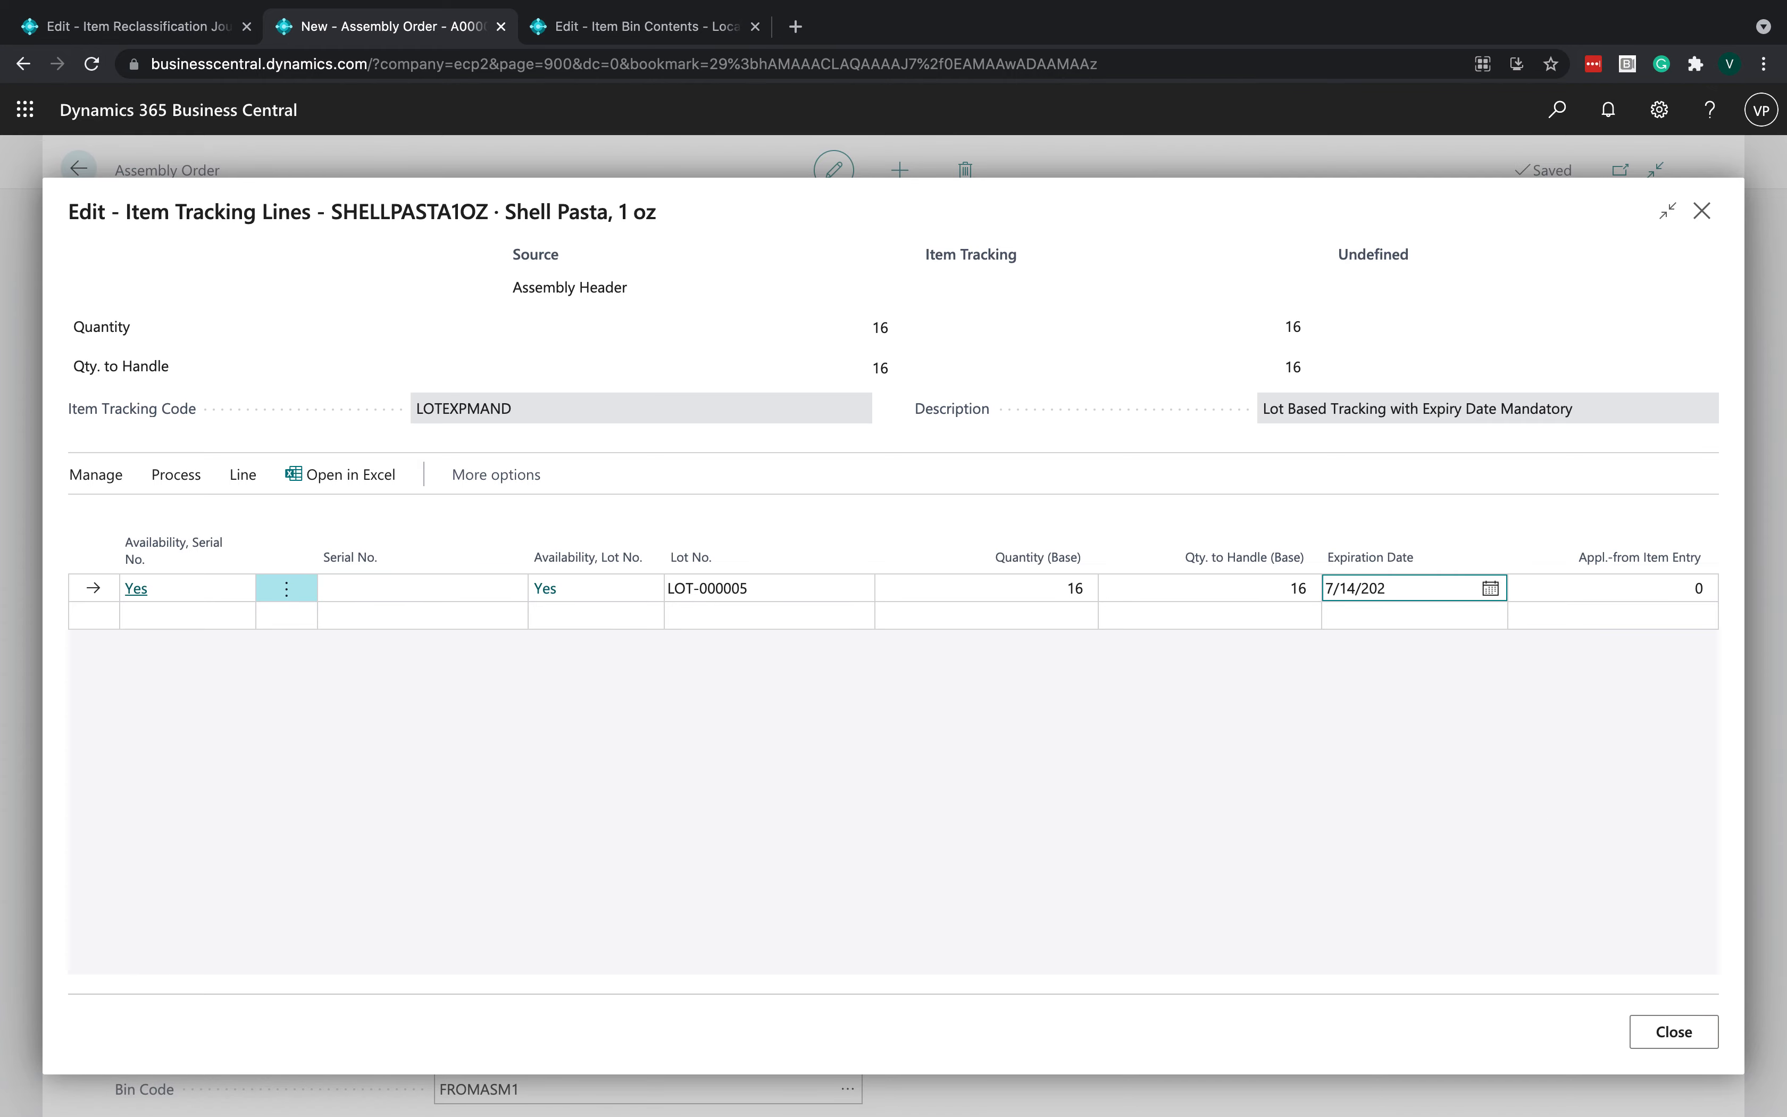
pyautogui.click(1412, 818)
pyautogui.click(1657, 1034)
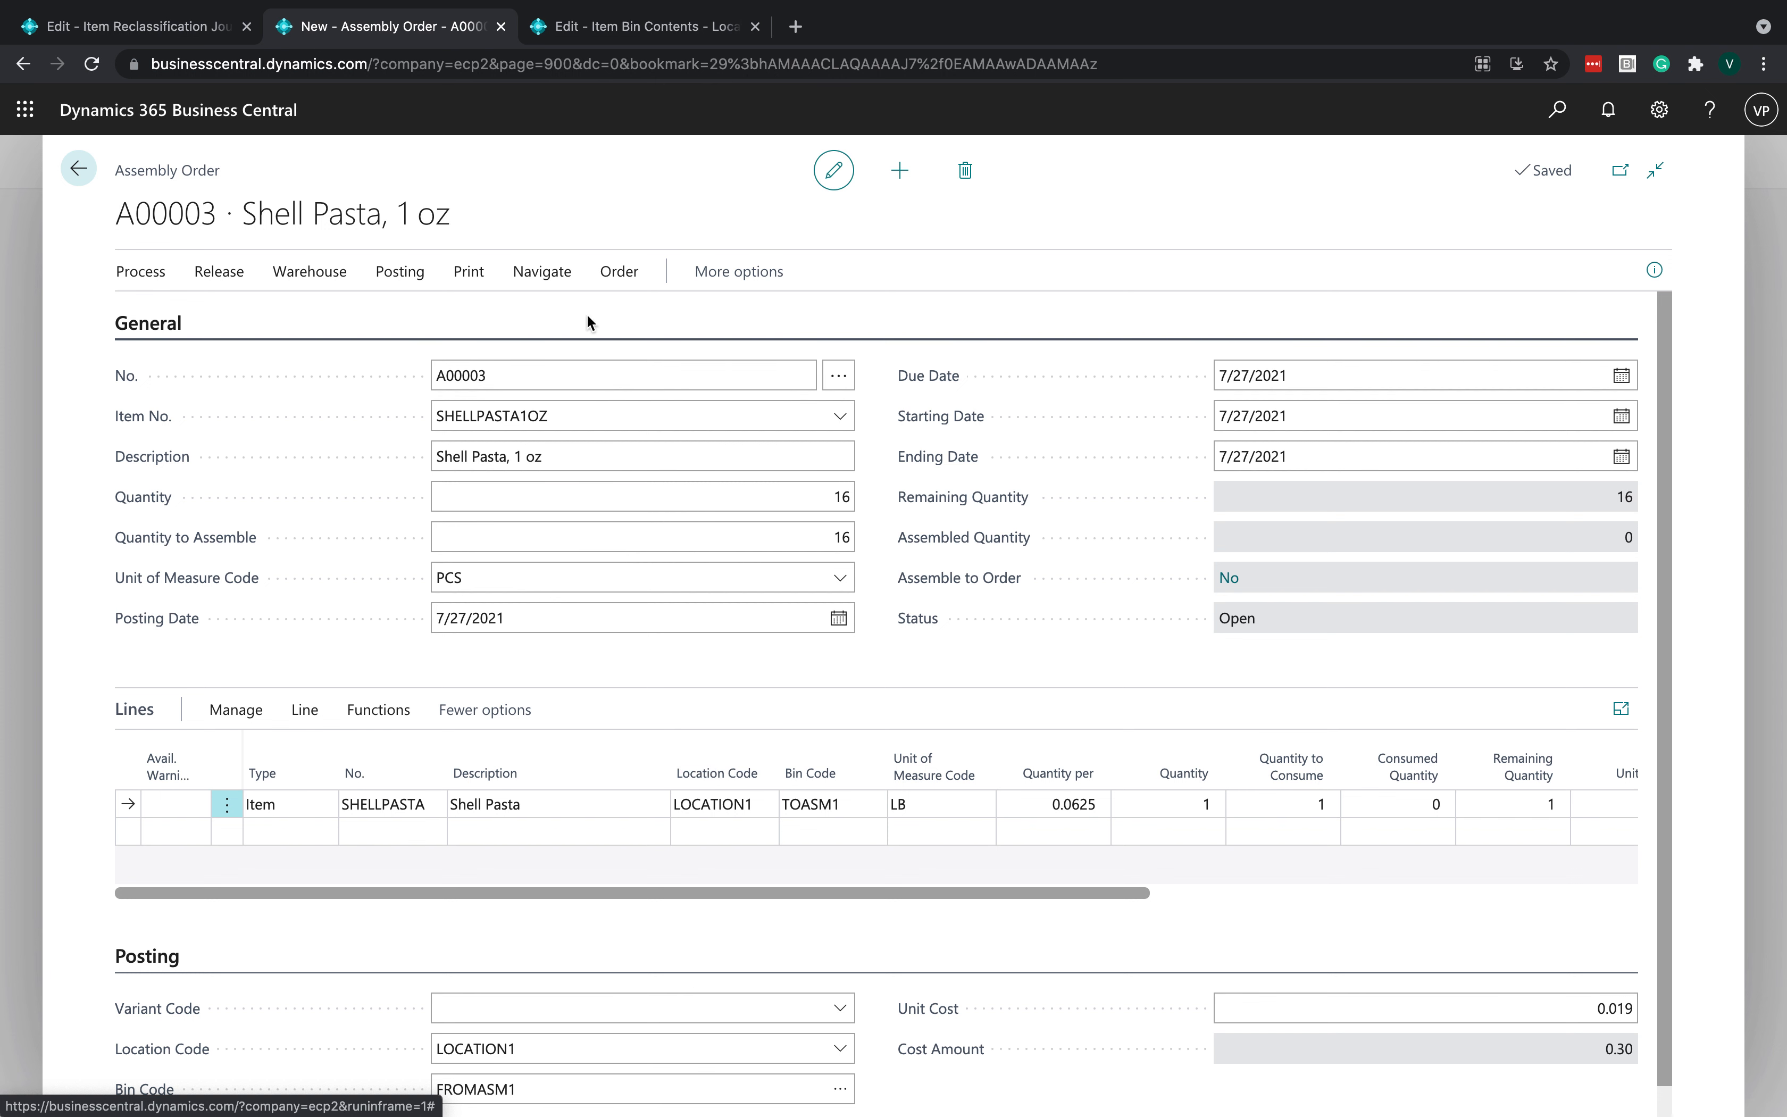
# - Post the assembly order
pyautogui.click(797, 537)
pyautogui.click(400, 272)
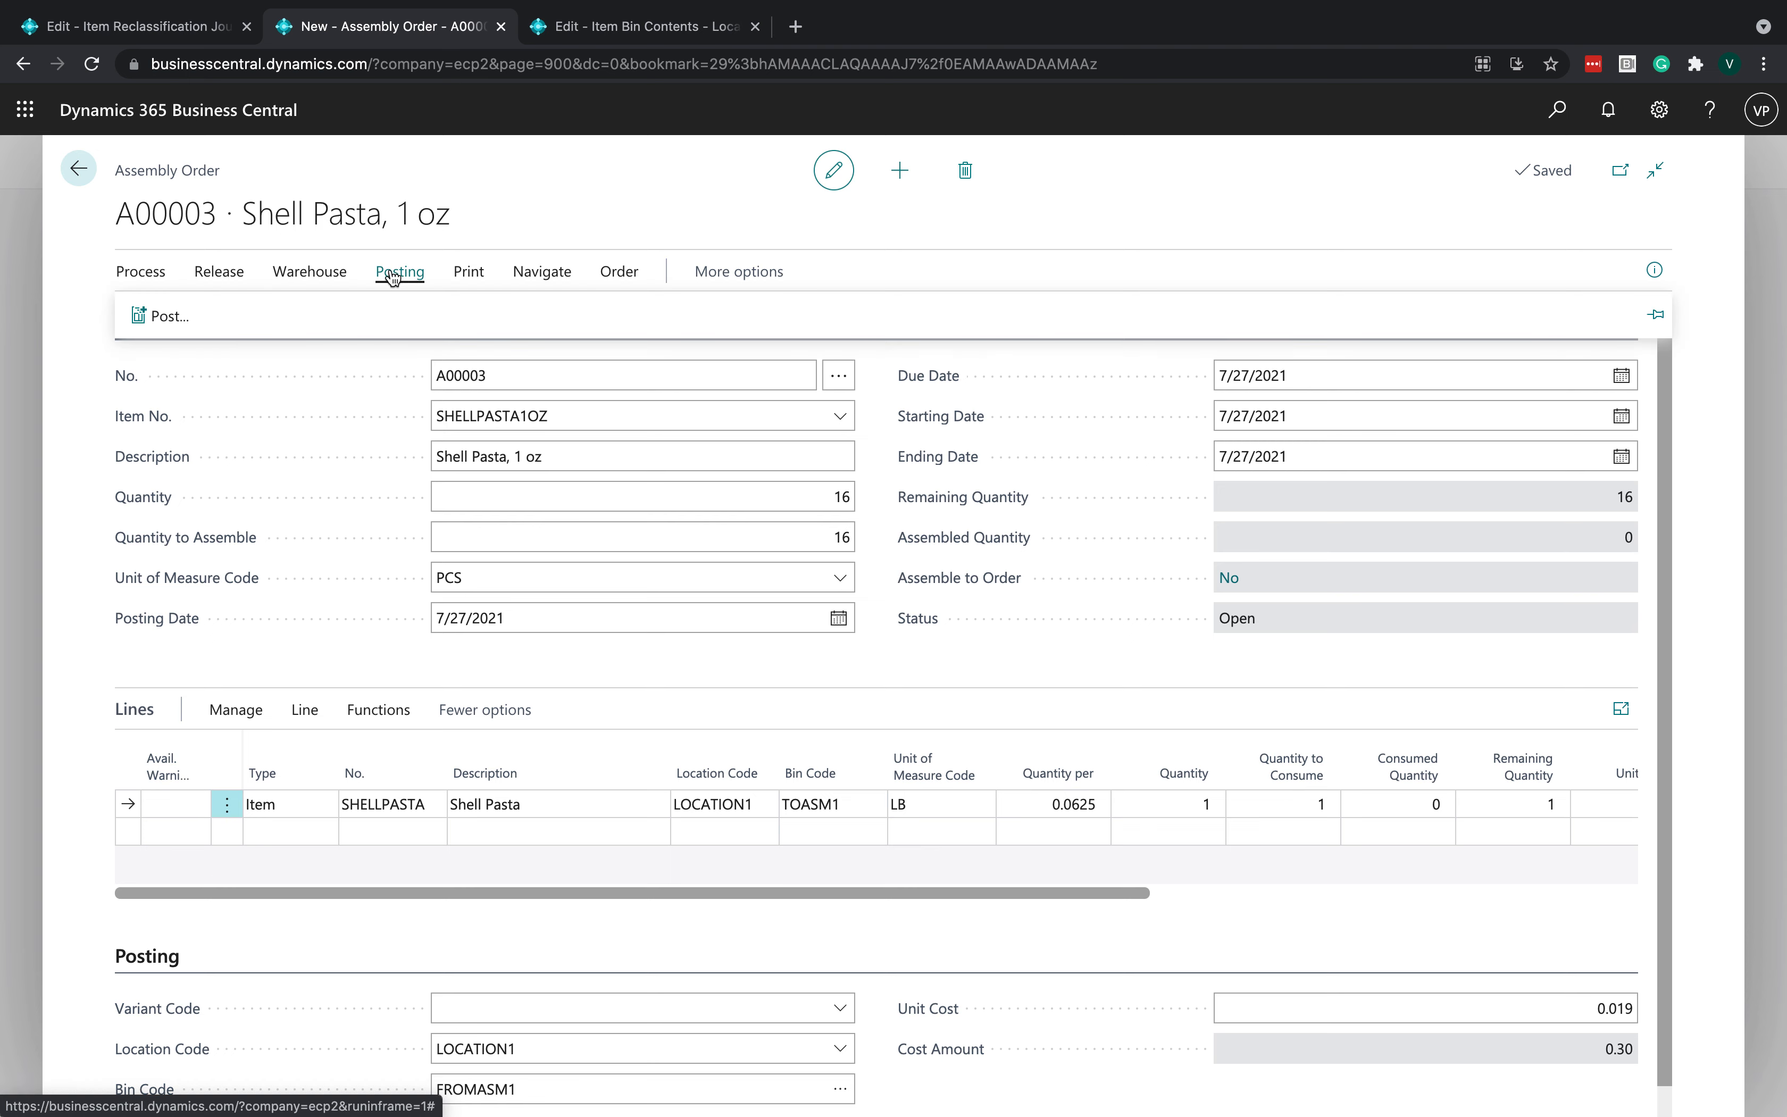
pyautogui.click(159, 309)
pyautogui.click(1018, 675)
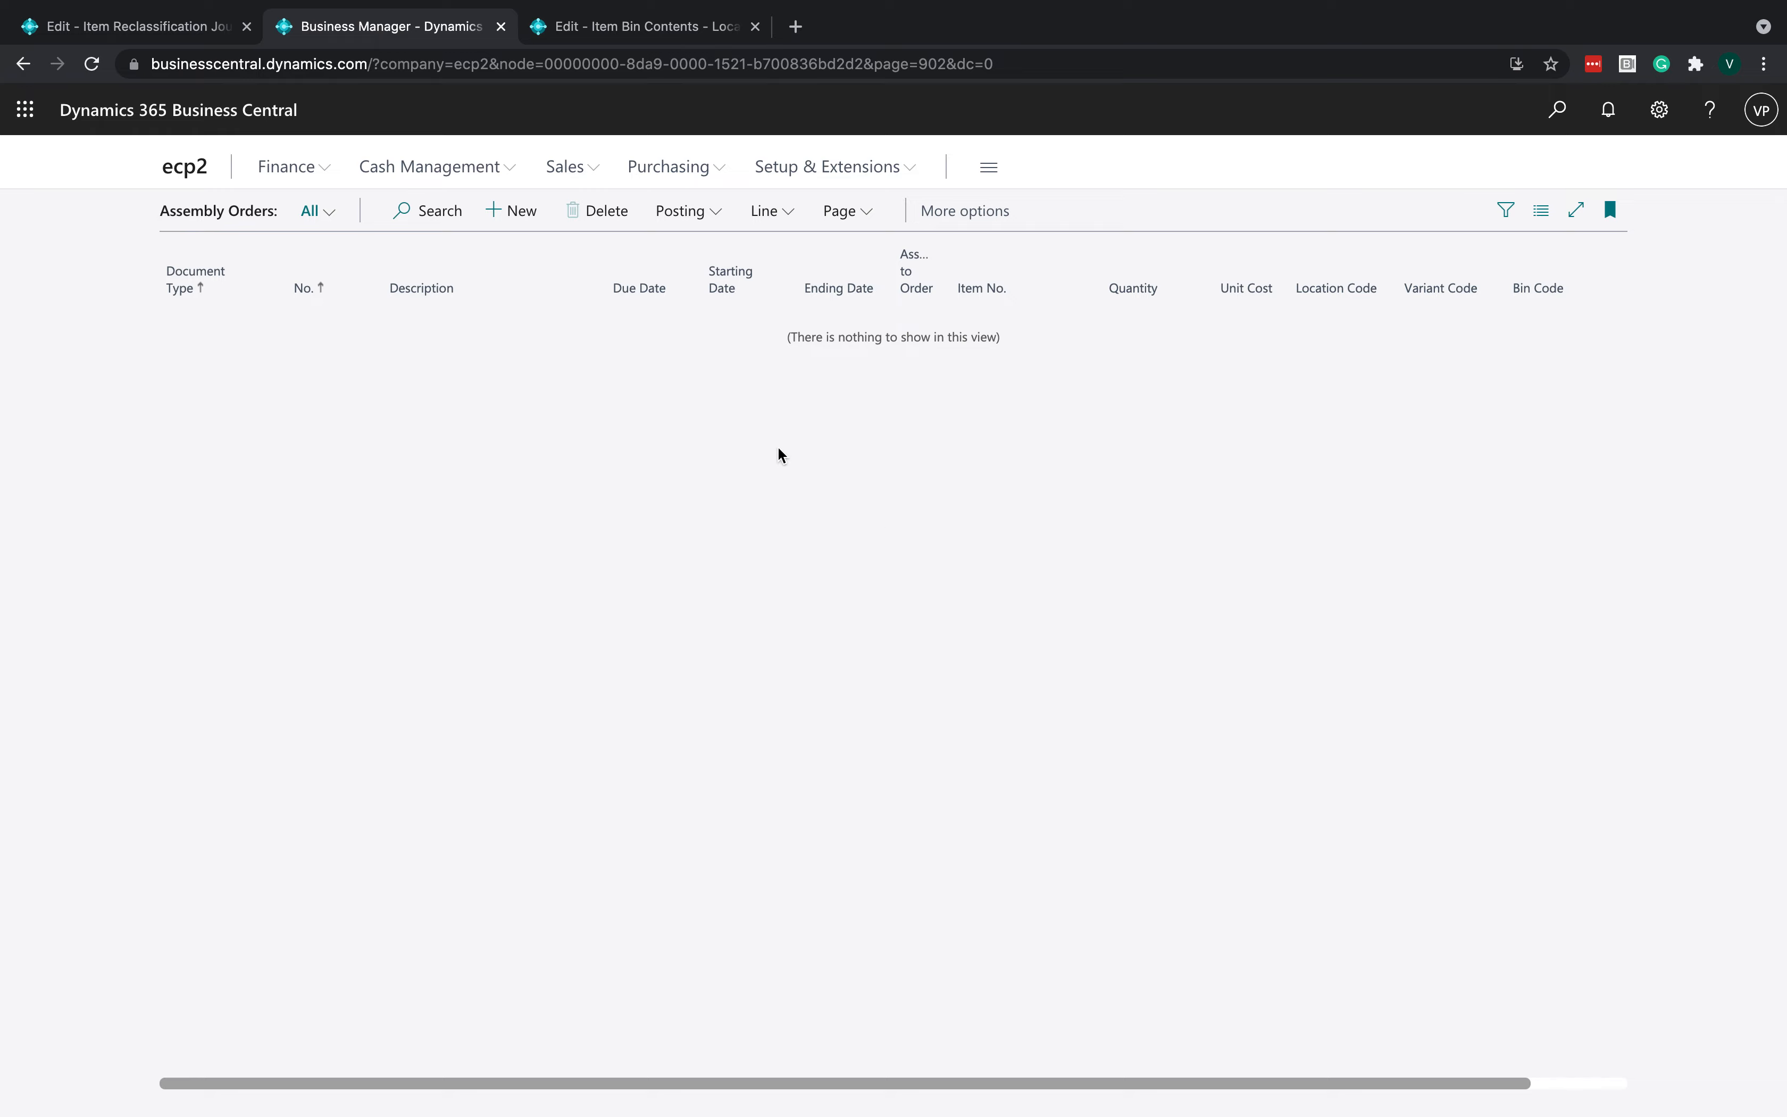
# - Return to the item list to review the Shell Pasta items' quantities on hand
pyautogui.click(593, 24)
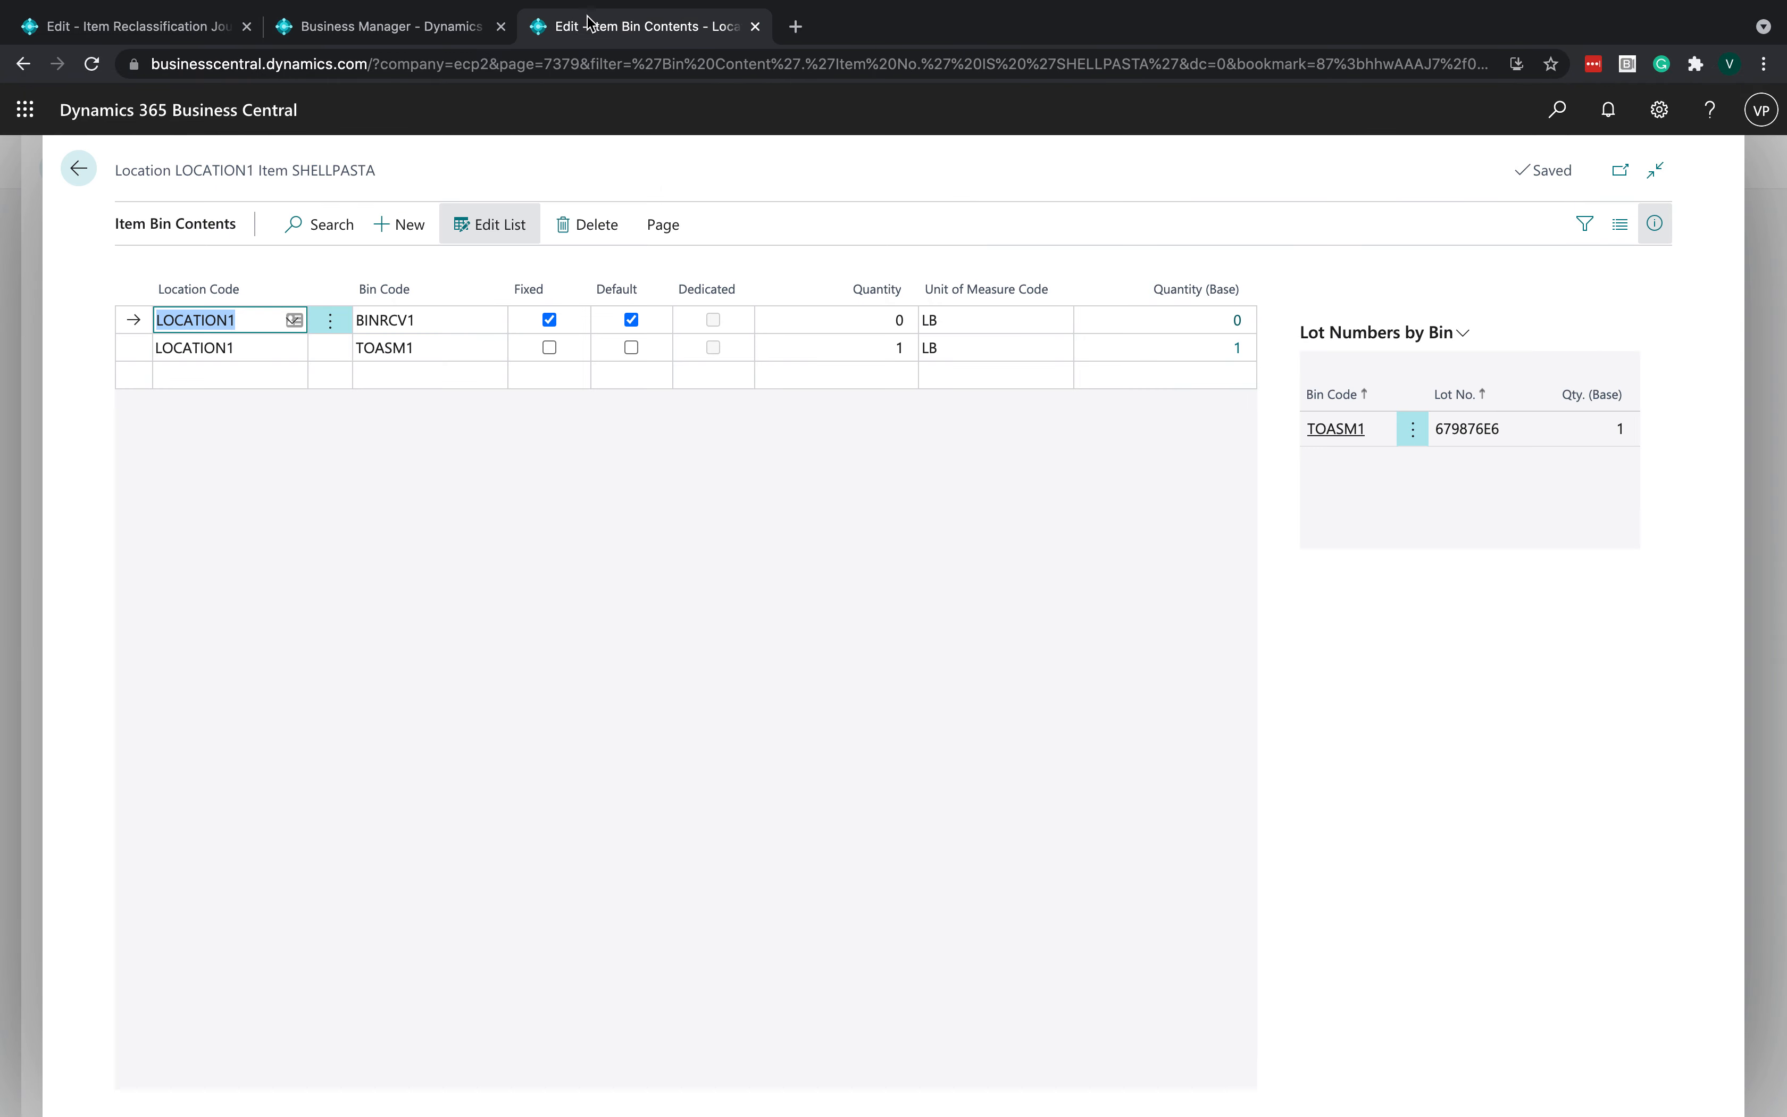
pyautogui.click(83, 172)
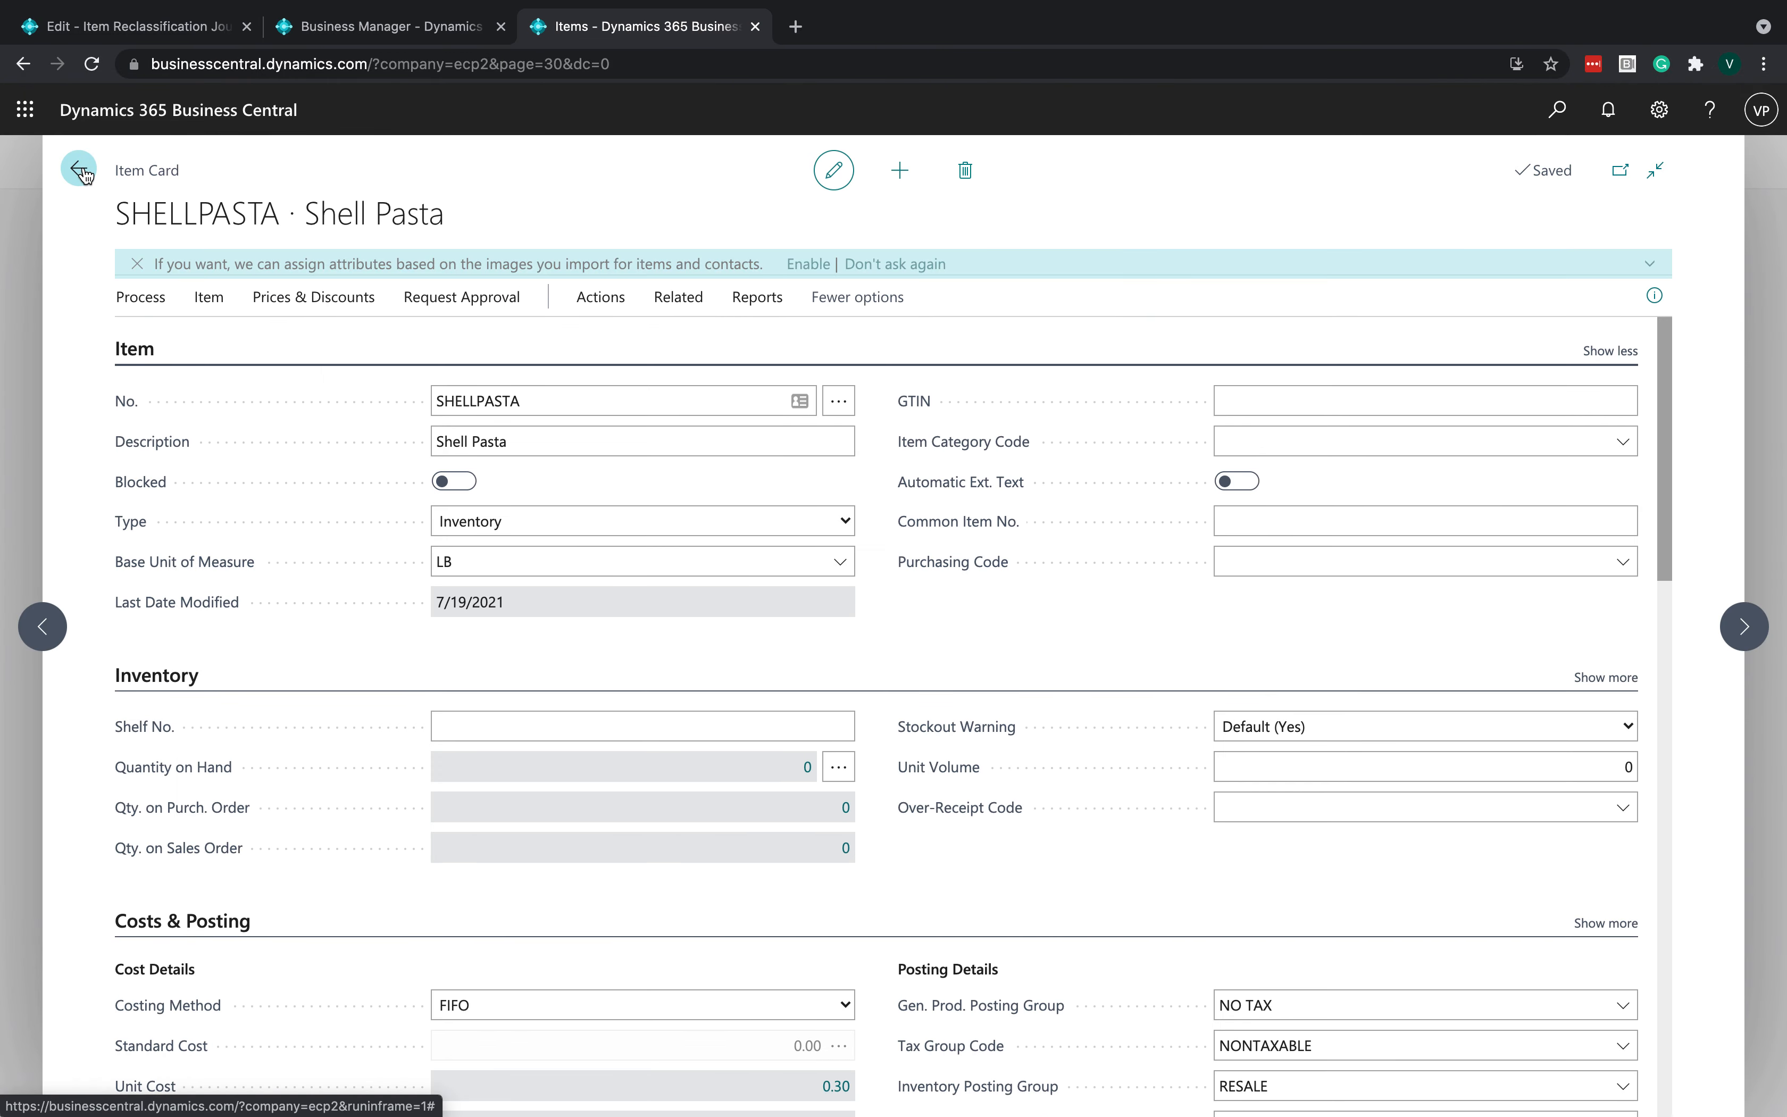
pyautogui.click(83, 171)
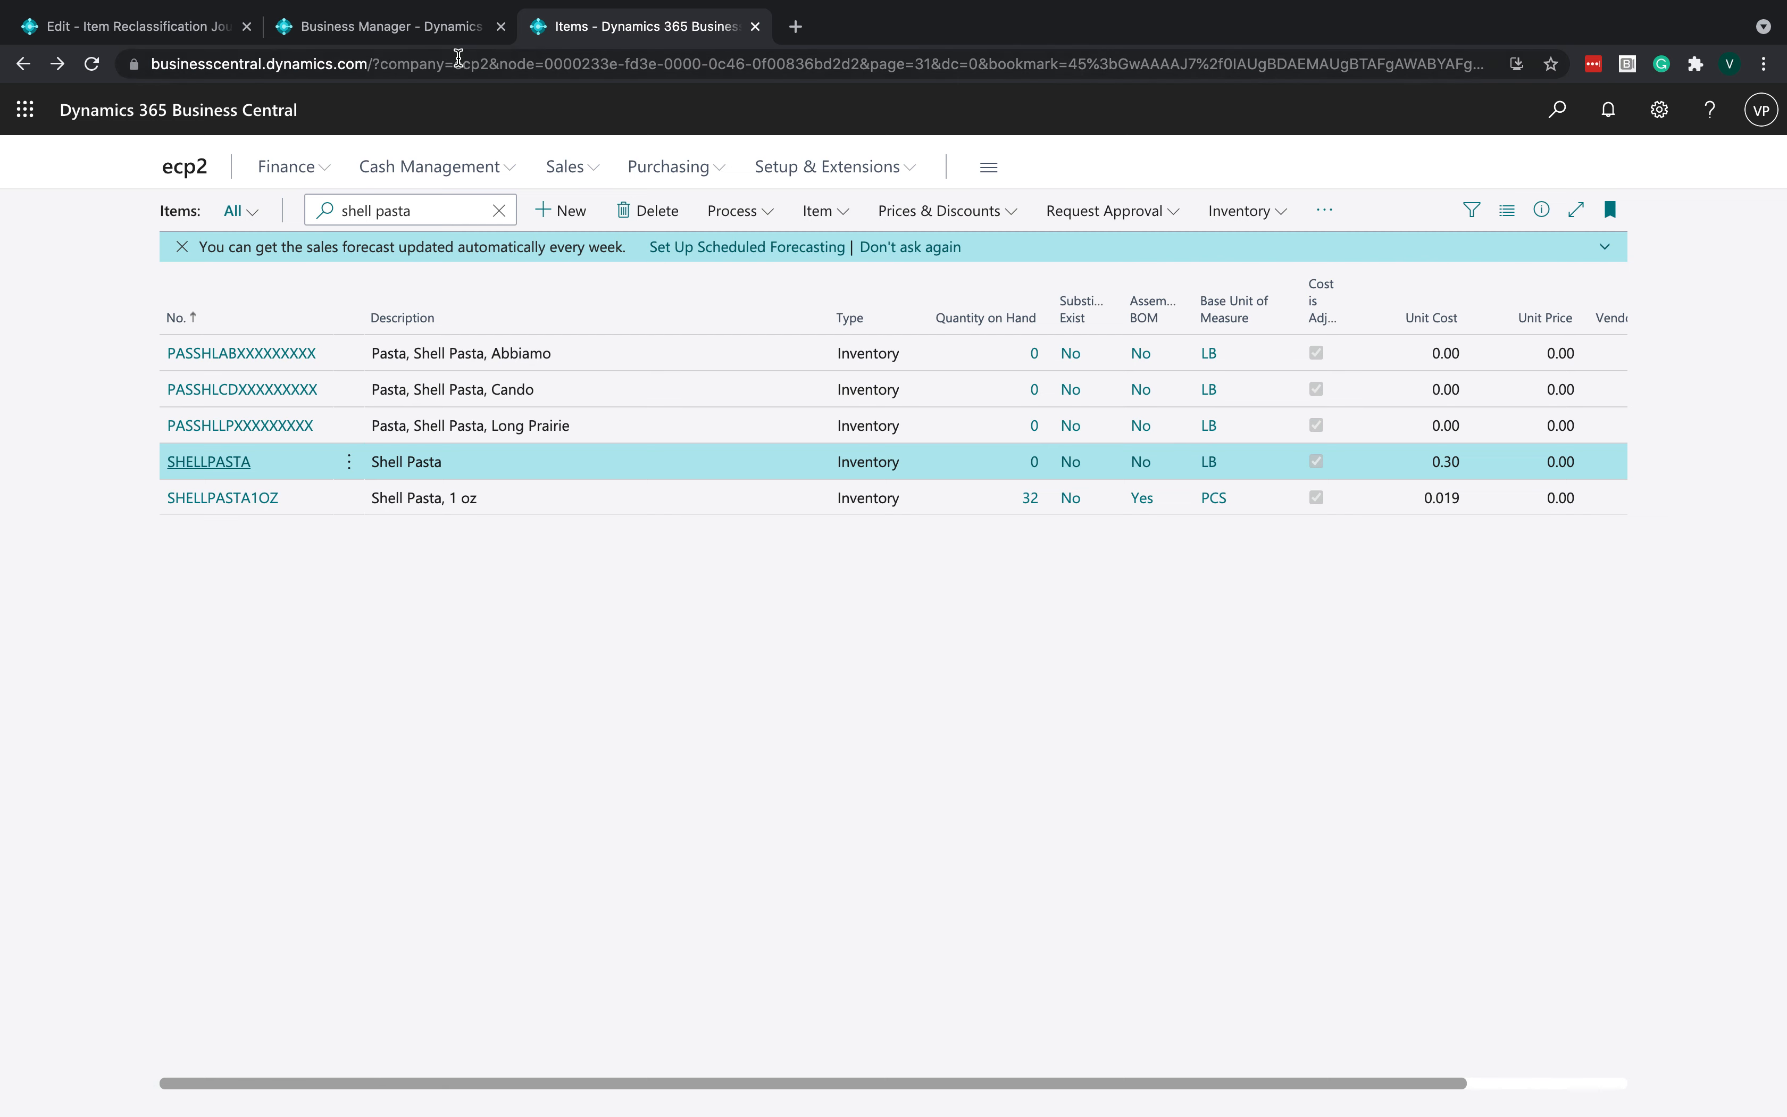
pyautogui.click(458, 62)
pyautogui.write('\\')
pyautogui.press('BackSpace')
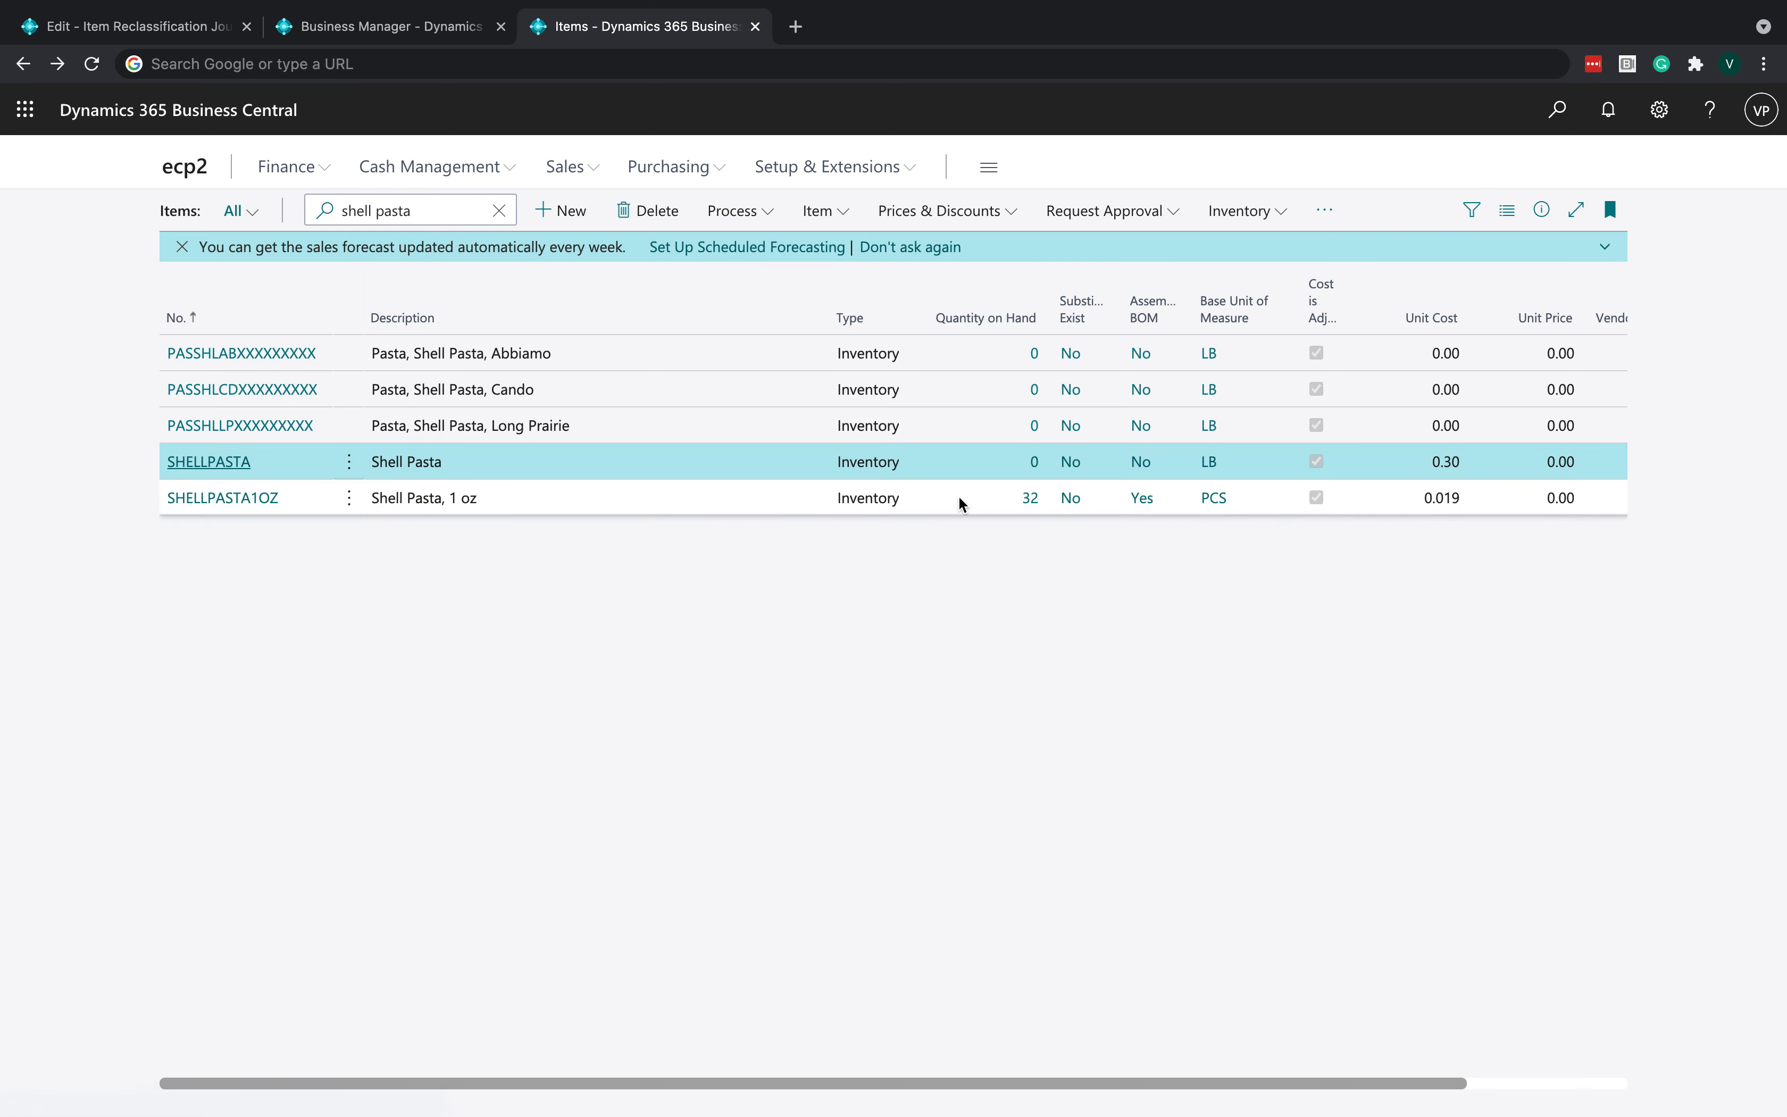
# - Open the item ledger entries for Shell Pasta, 1 oz to examine its lot numbers and expiration dates
pyautogui.click(1027, 507)
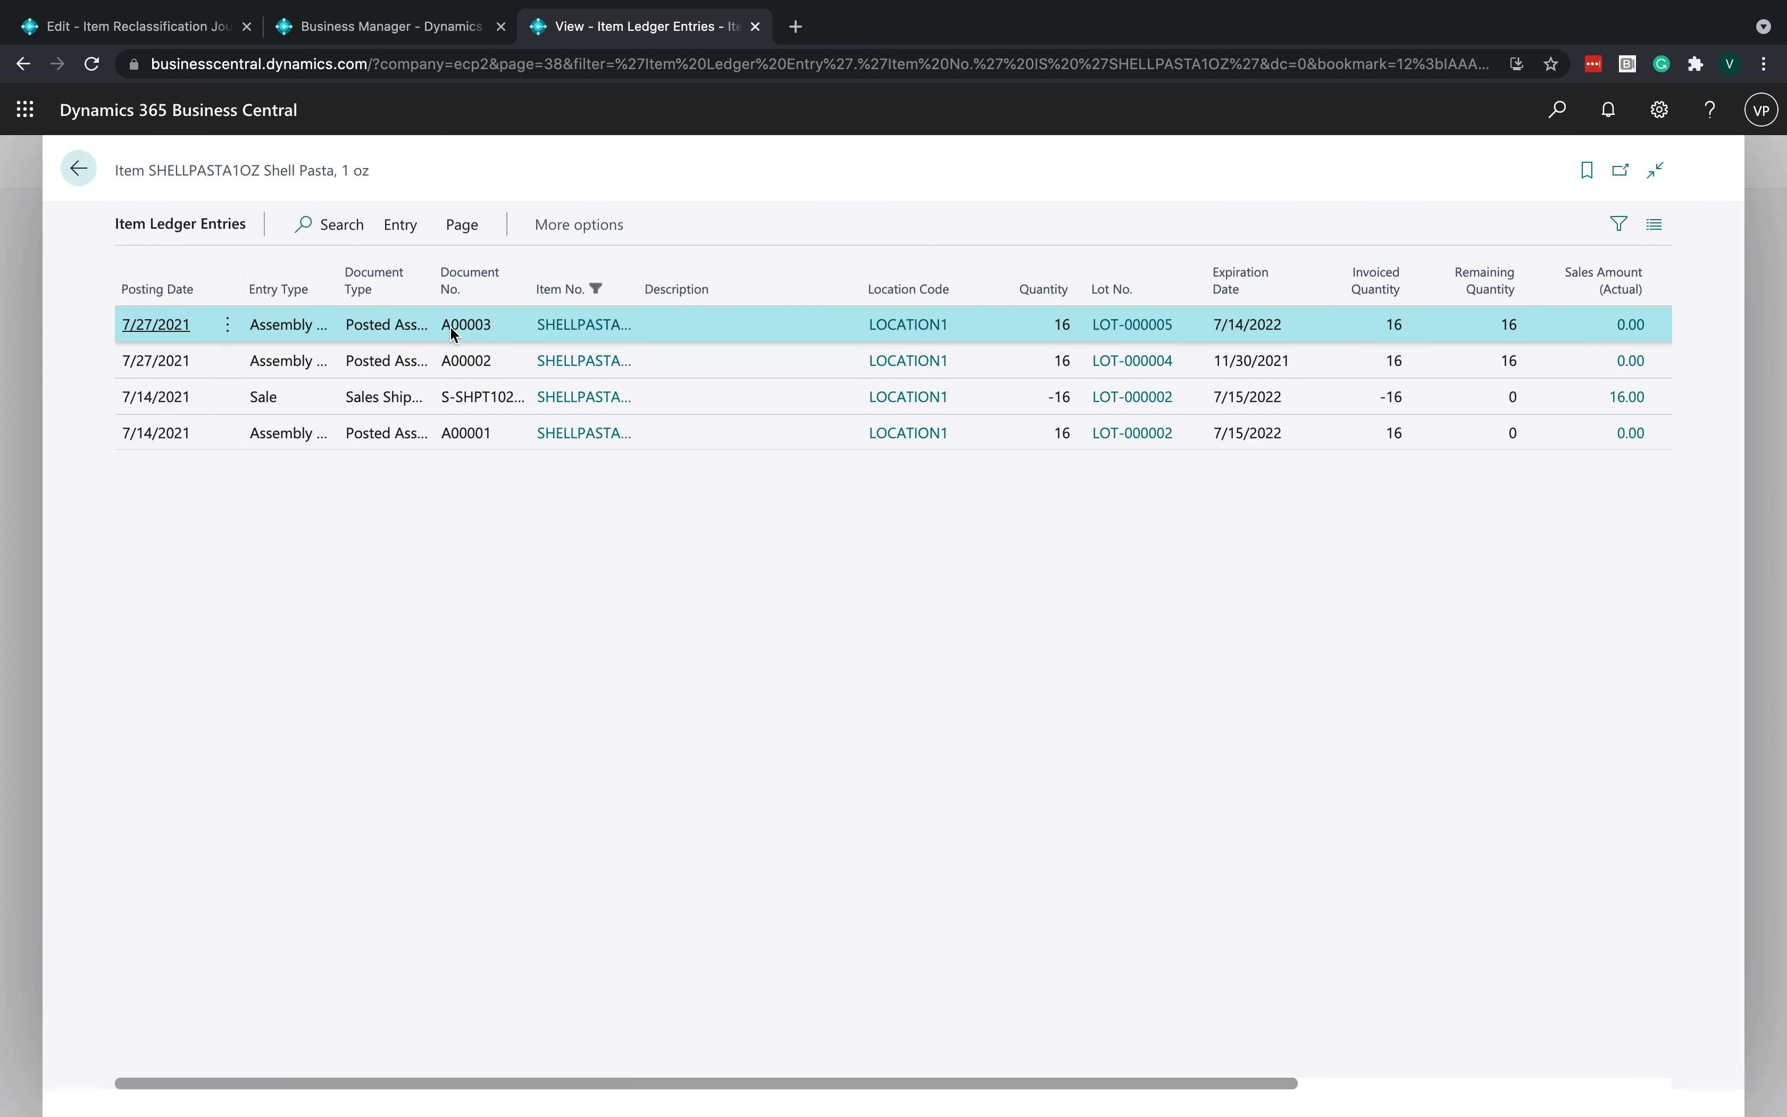
pyautogui.moveTo(443, 327); pyautogui.dragTo(491, 325)
pyautogui.moveTo(1051, 325); pyautogui.dragTo(1076, 327)
pyautogui.click(1084, 343)
pyautogui.click(78, 168)
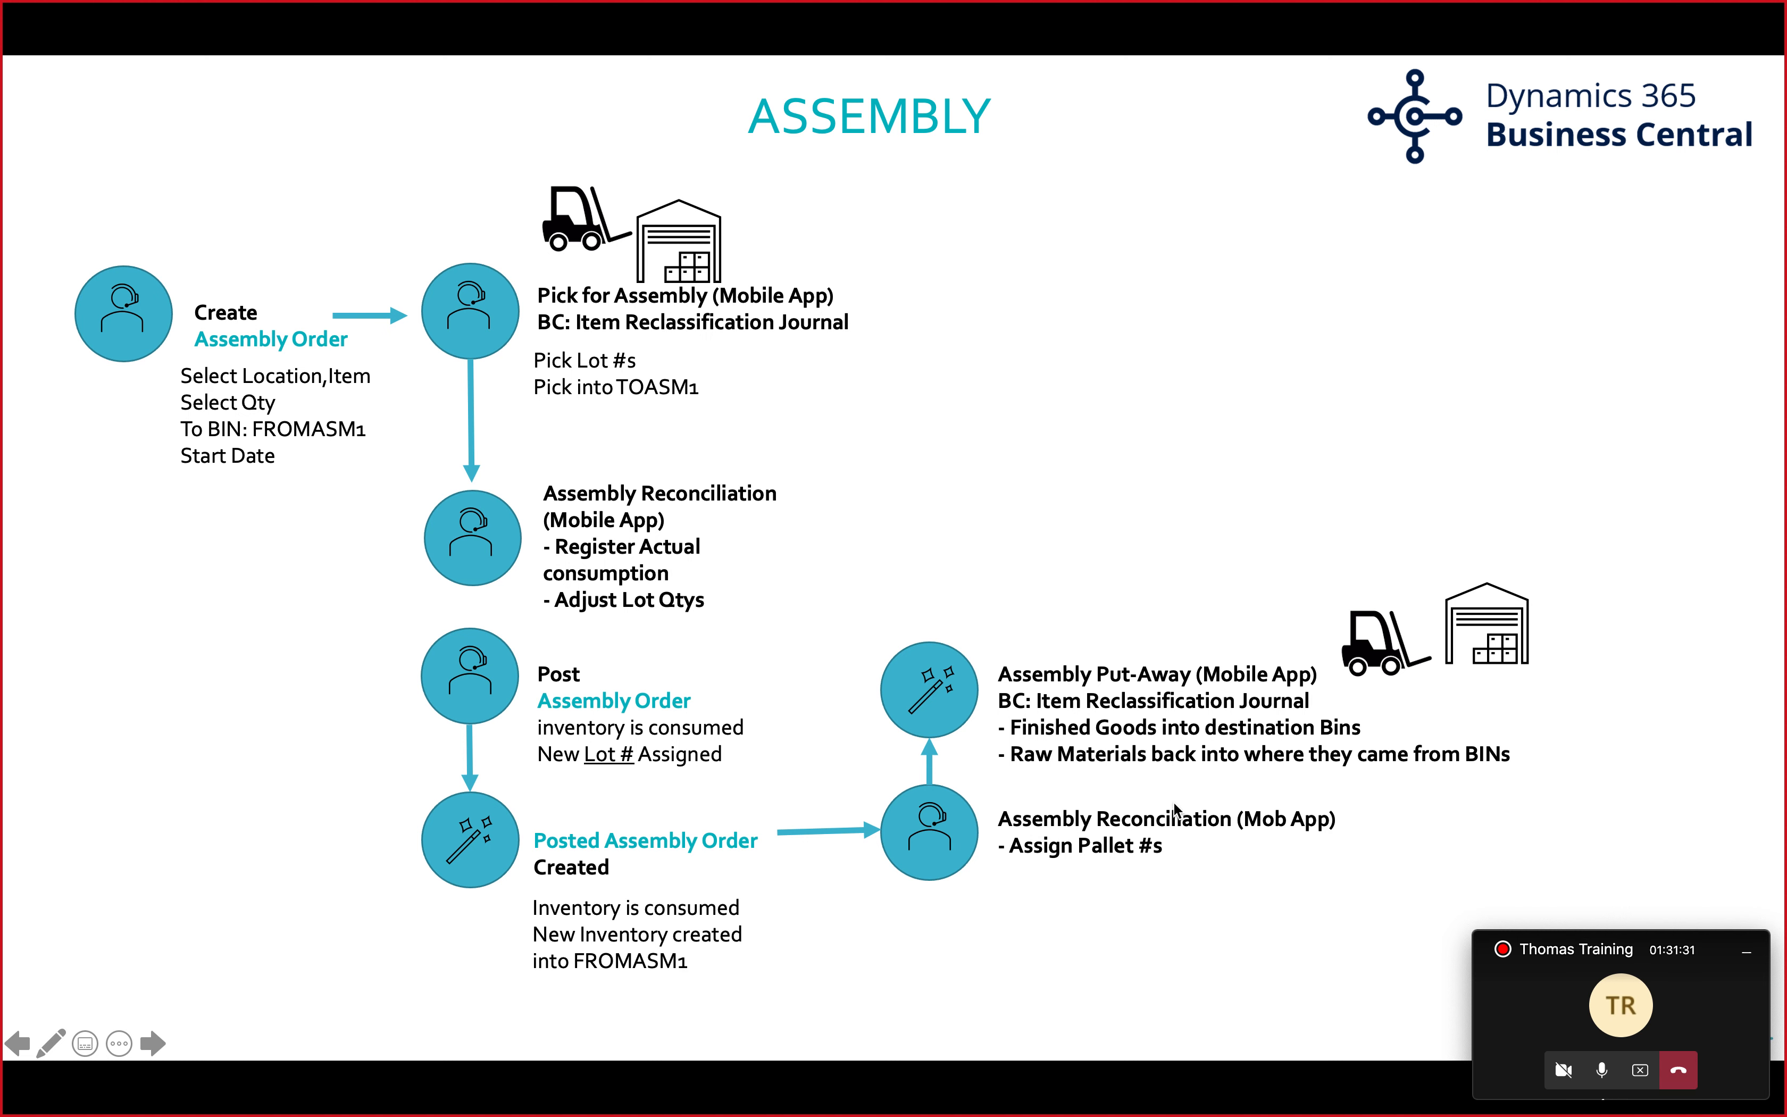
# - Open the bin contents of the Shell Pasta, 1 oz item to see which bins hold each lot
pyautogui.hotkey('ctrl', 'Left')
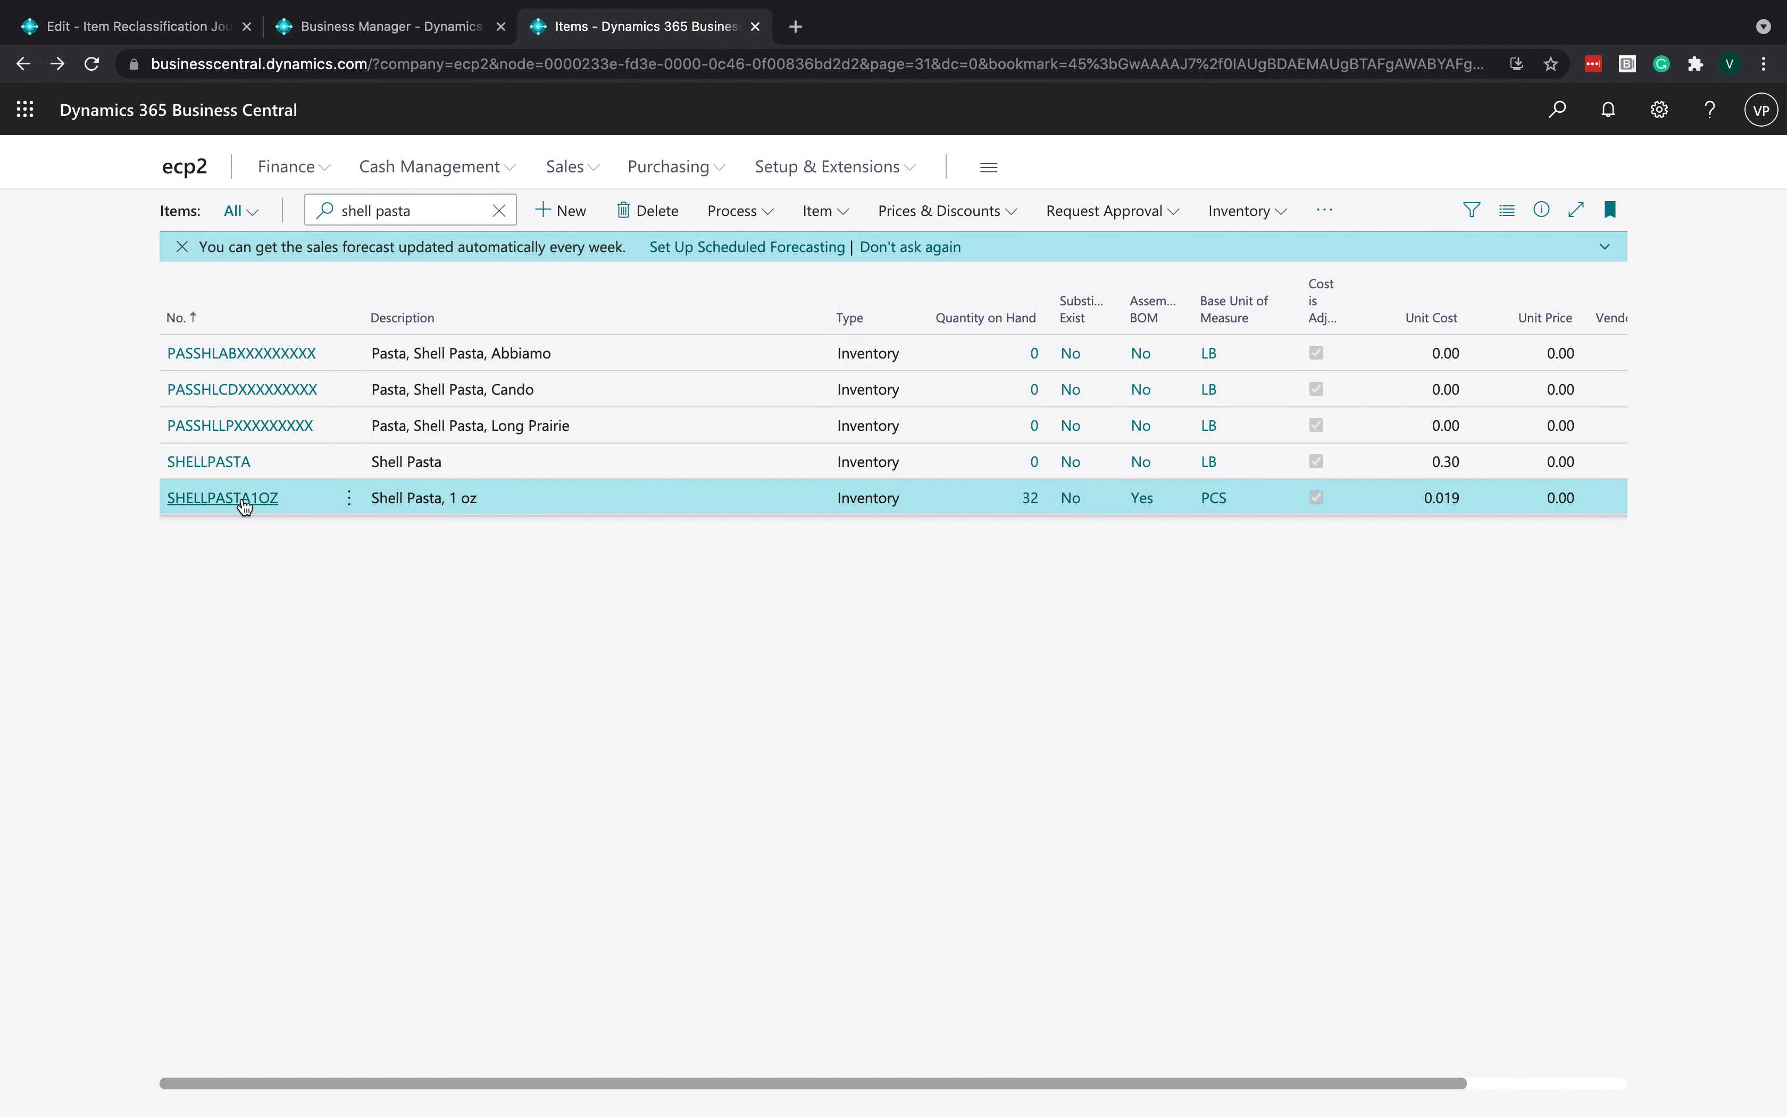
pyautogui.click(244, 501)
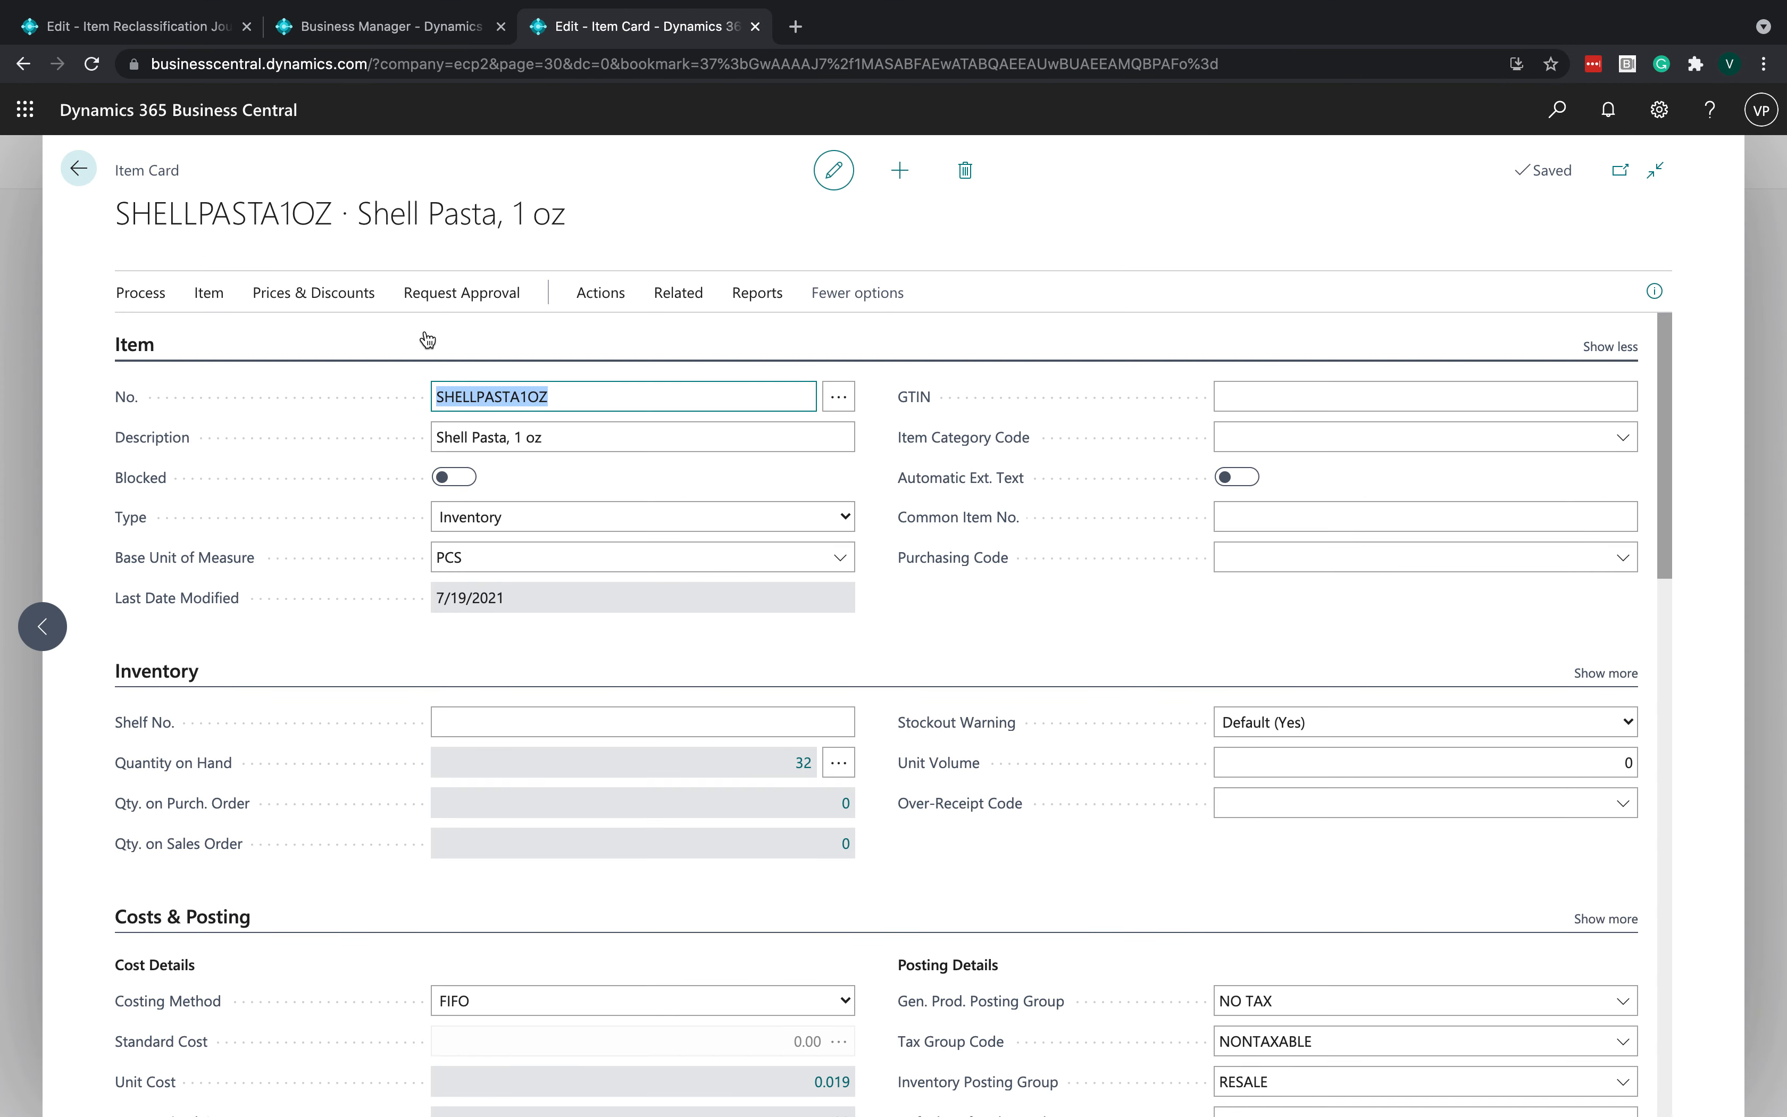
pyautogui.click(687, 325)
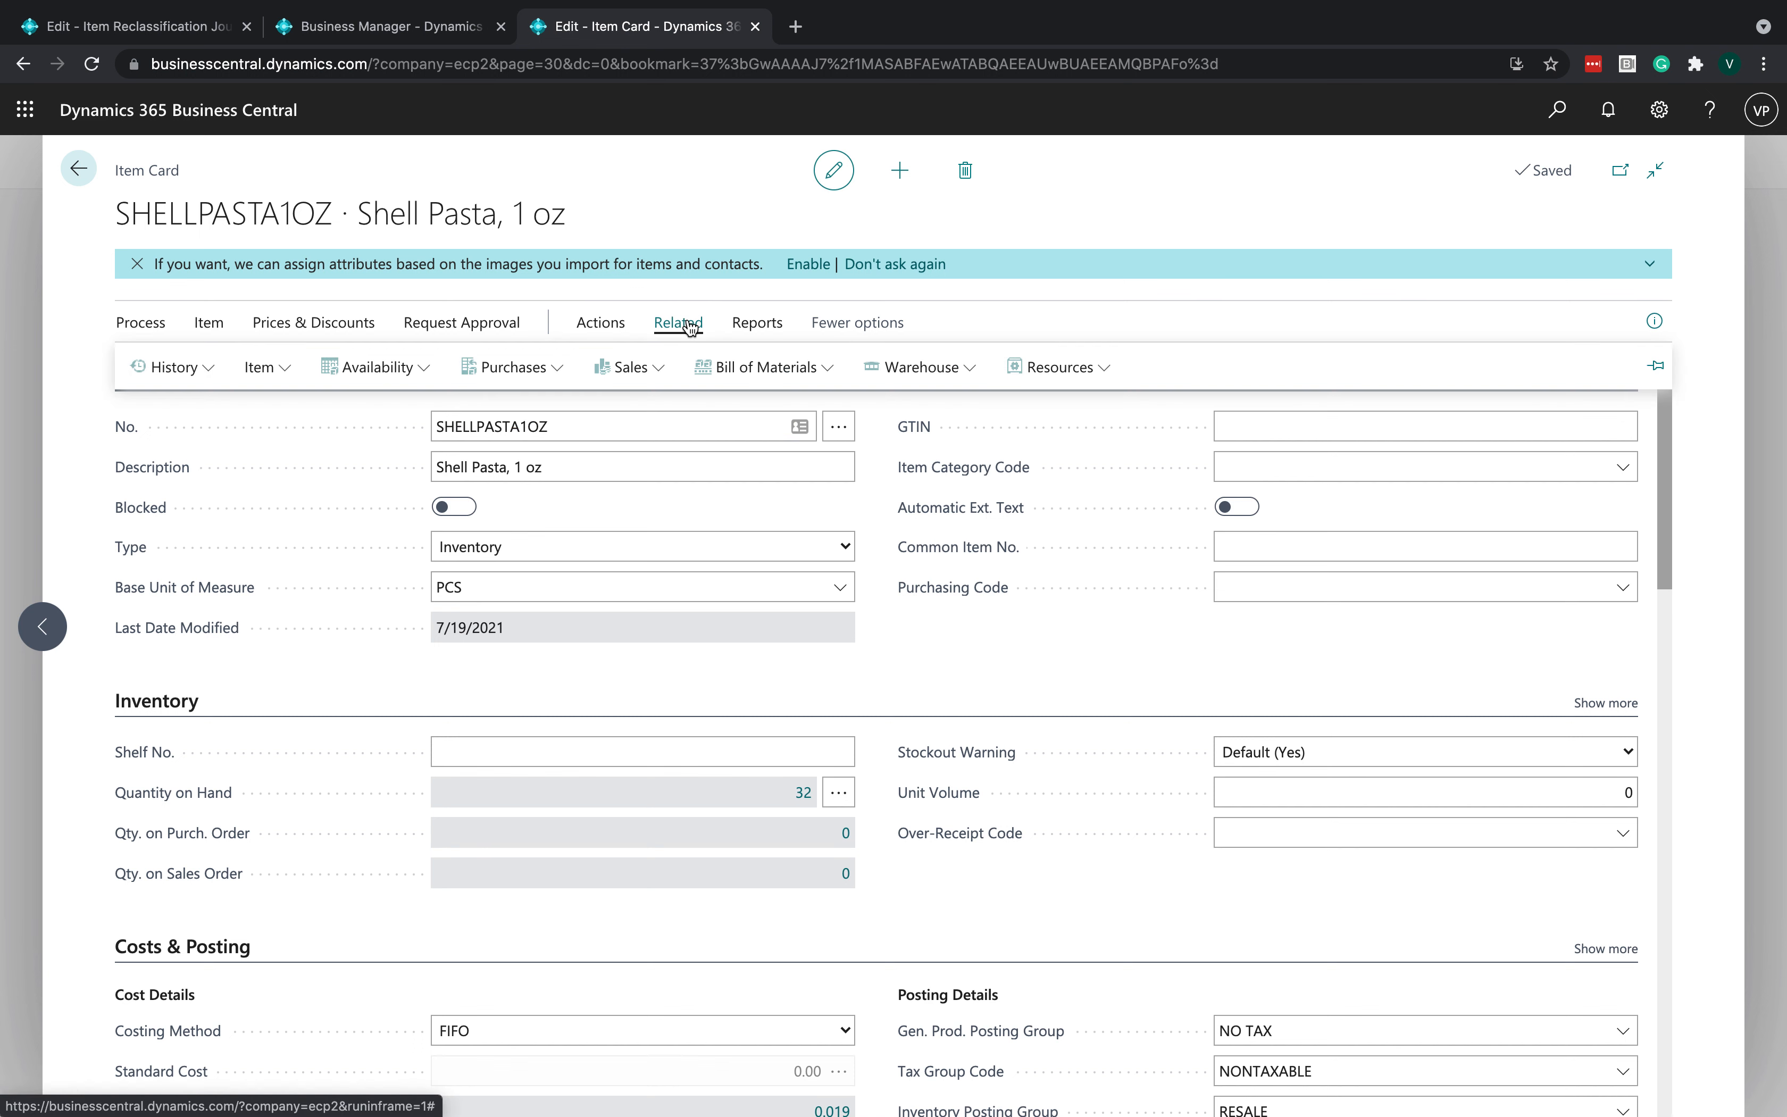
pyautogui.click(894, 367)
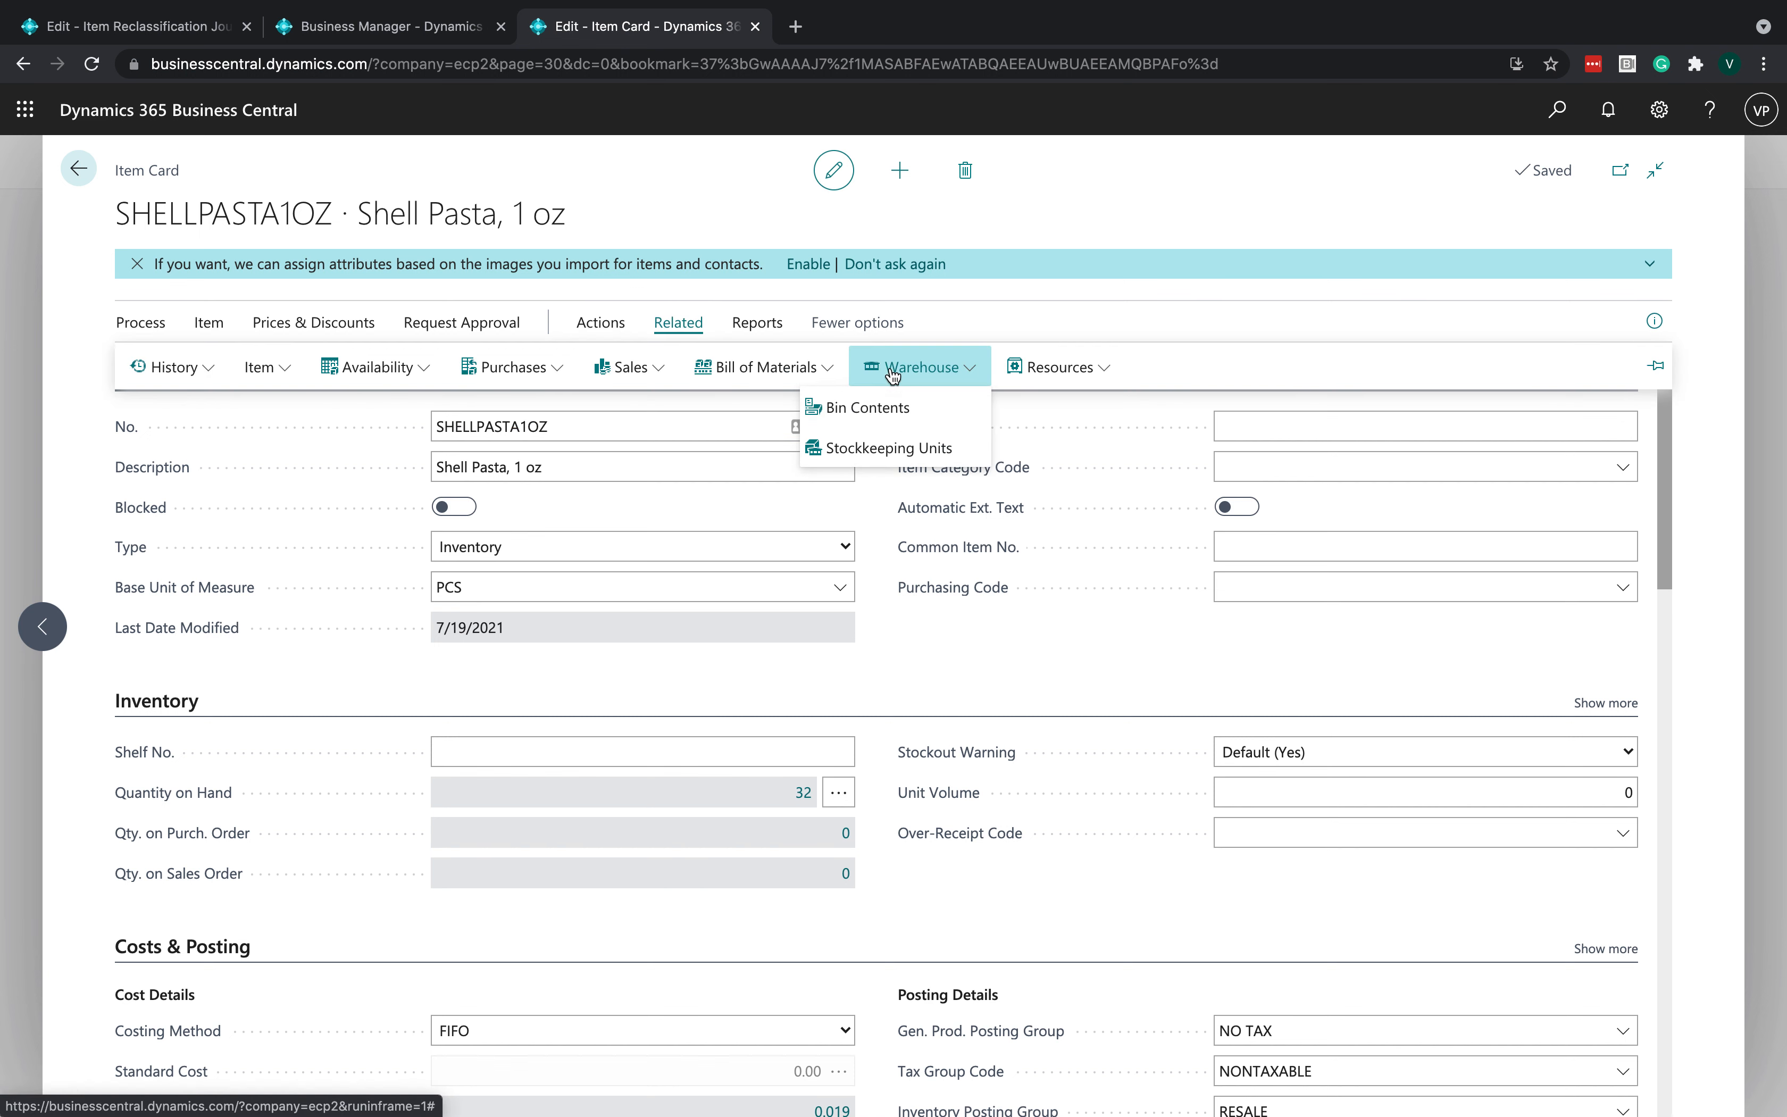
pyautogui.click(889, 408)
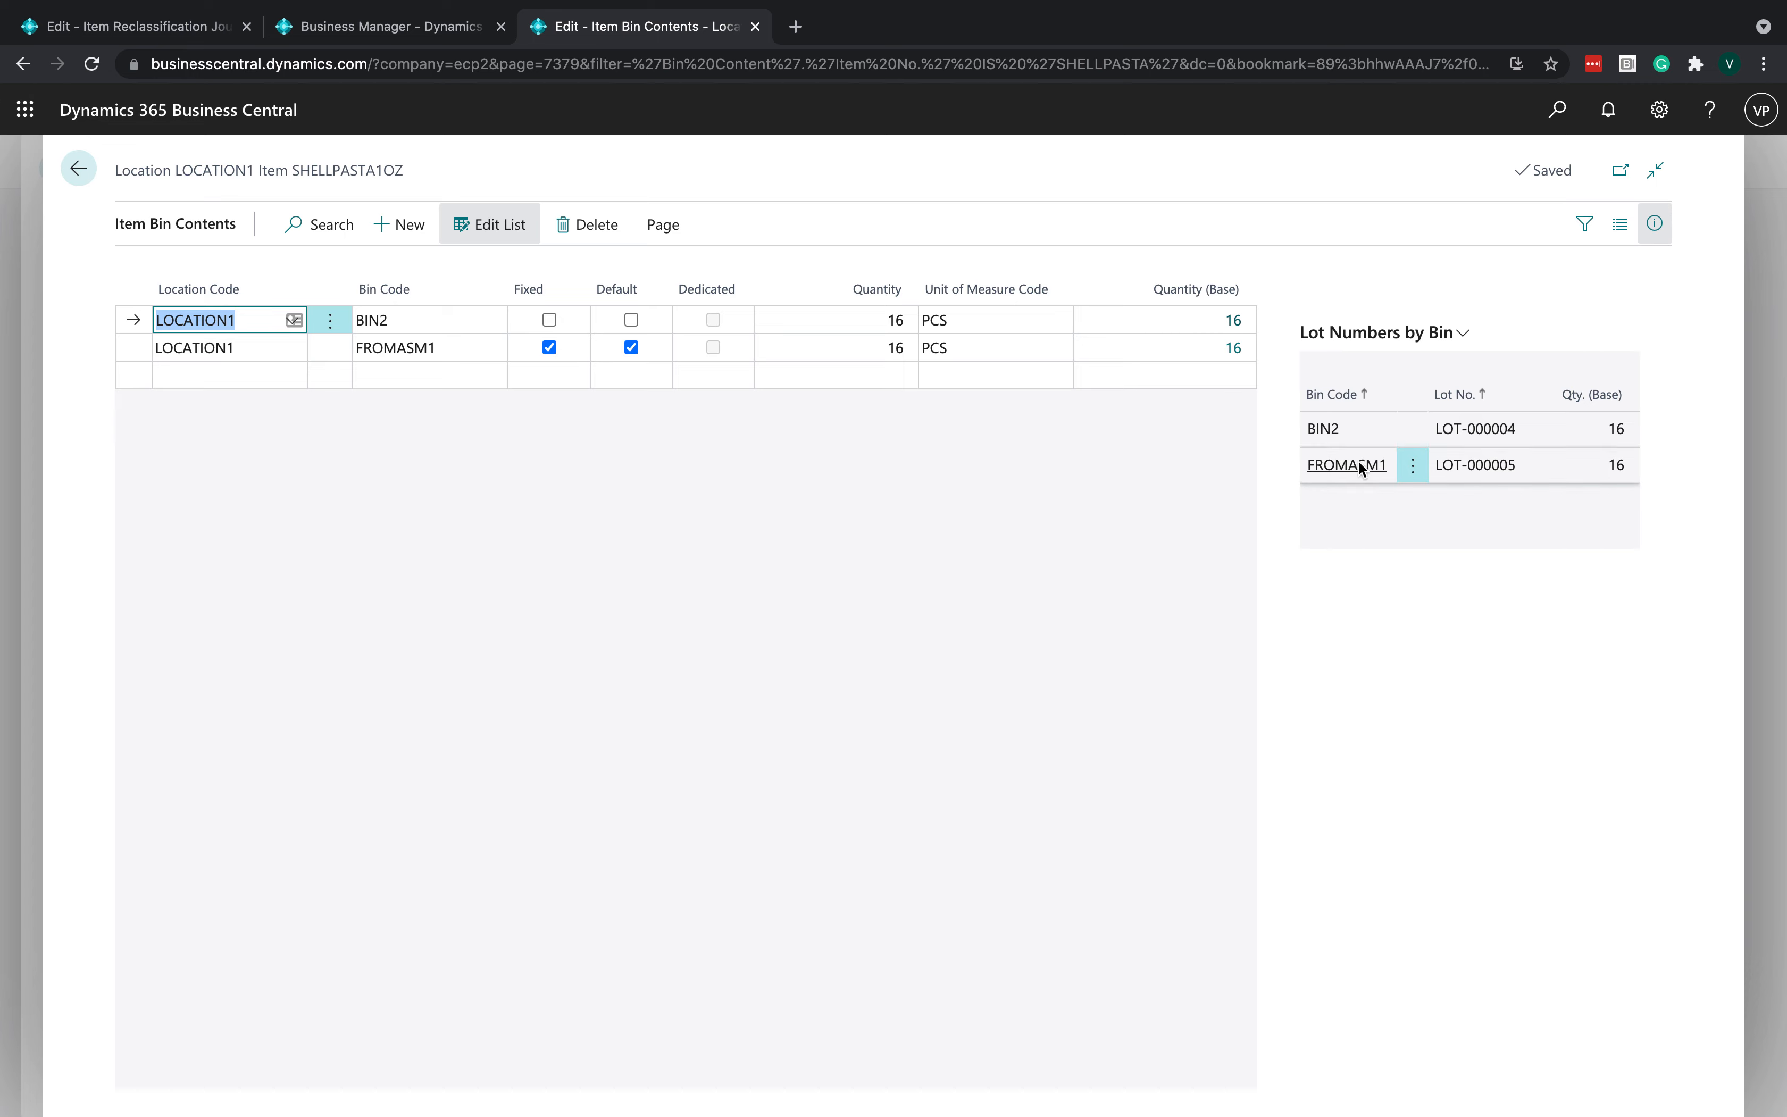
# - Add a reclassification journal line moving Shell Pasta, 1 oz from bin FROMASM1 to new bin BIN2
pyautogui.click(128, 31)
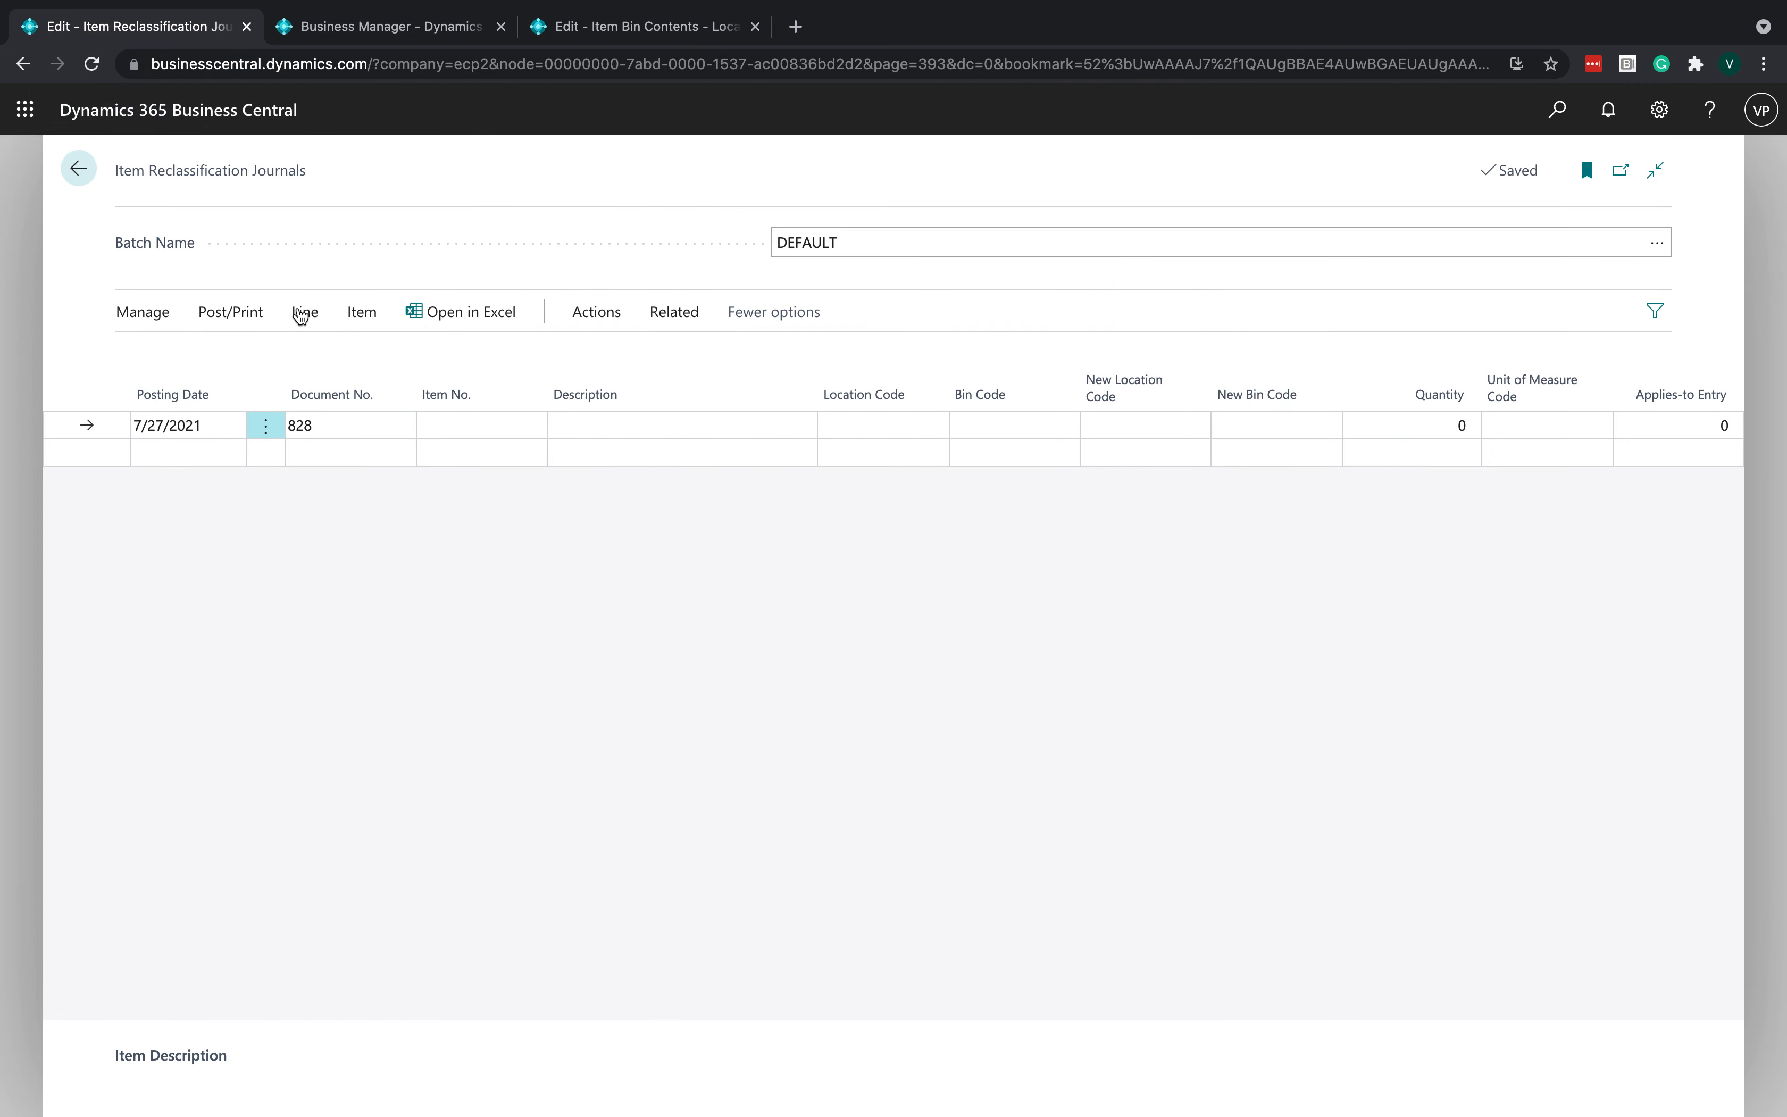
pyautogui.click(463, 424)
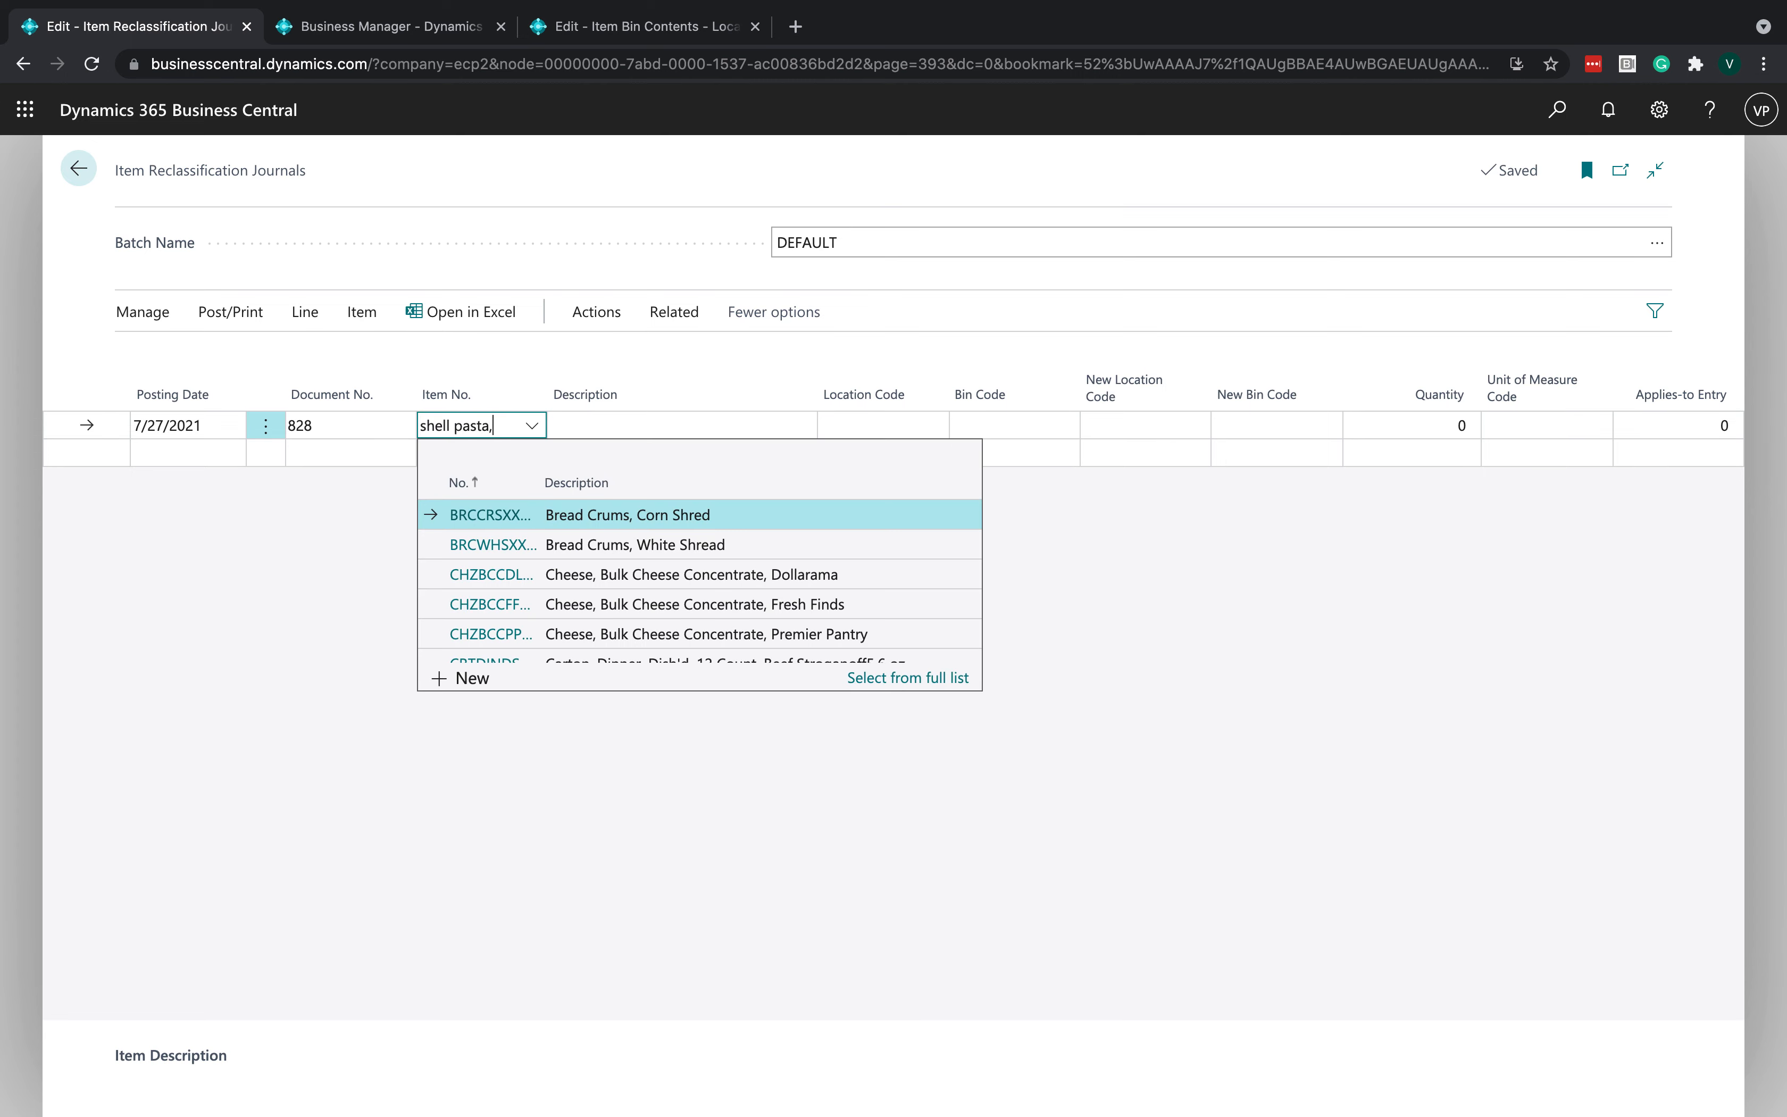
pyautogui.click(639, 518)
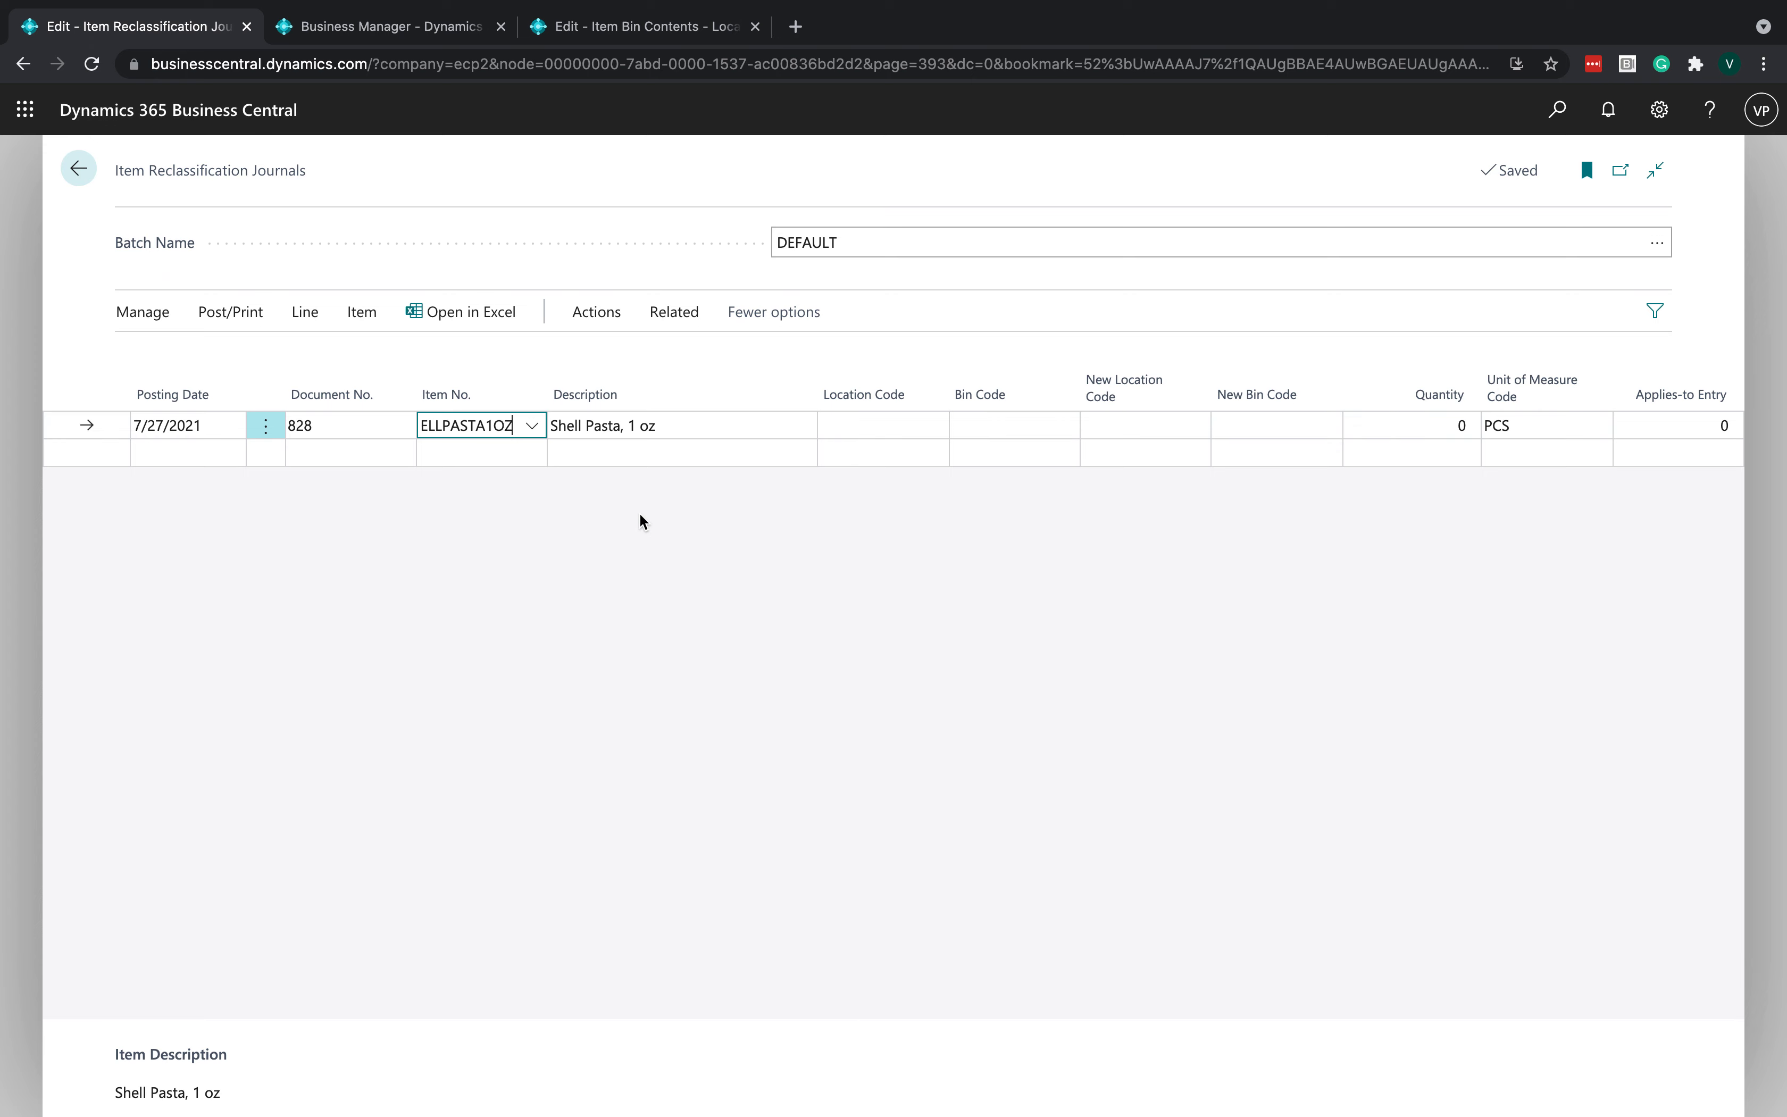
pyautogui.press('Tab')
pyautogui.press('Tab')
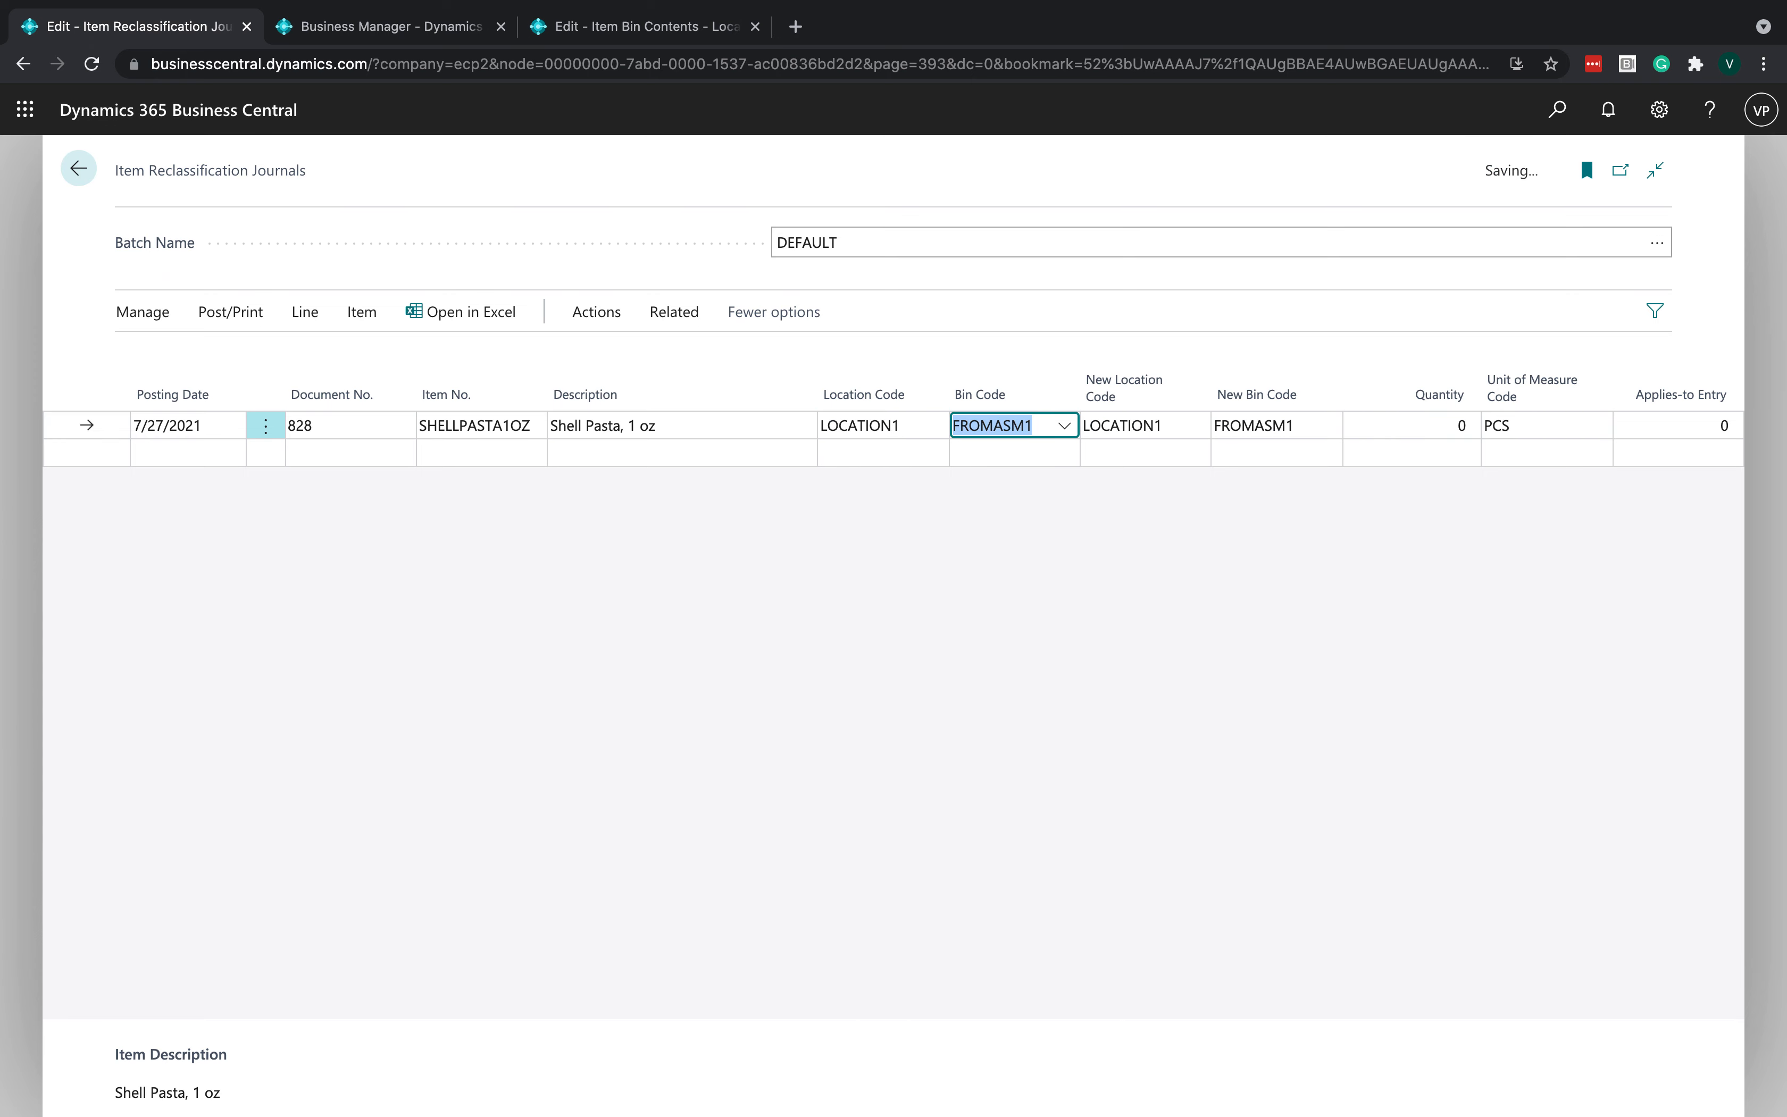
pyautogui.press('Tab')
pyautogui.press('Tab')
pyautogui.write('B')
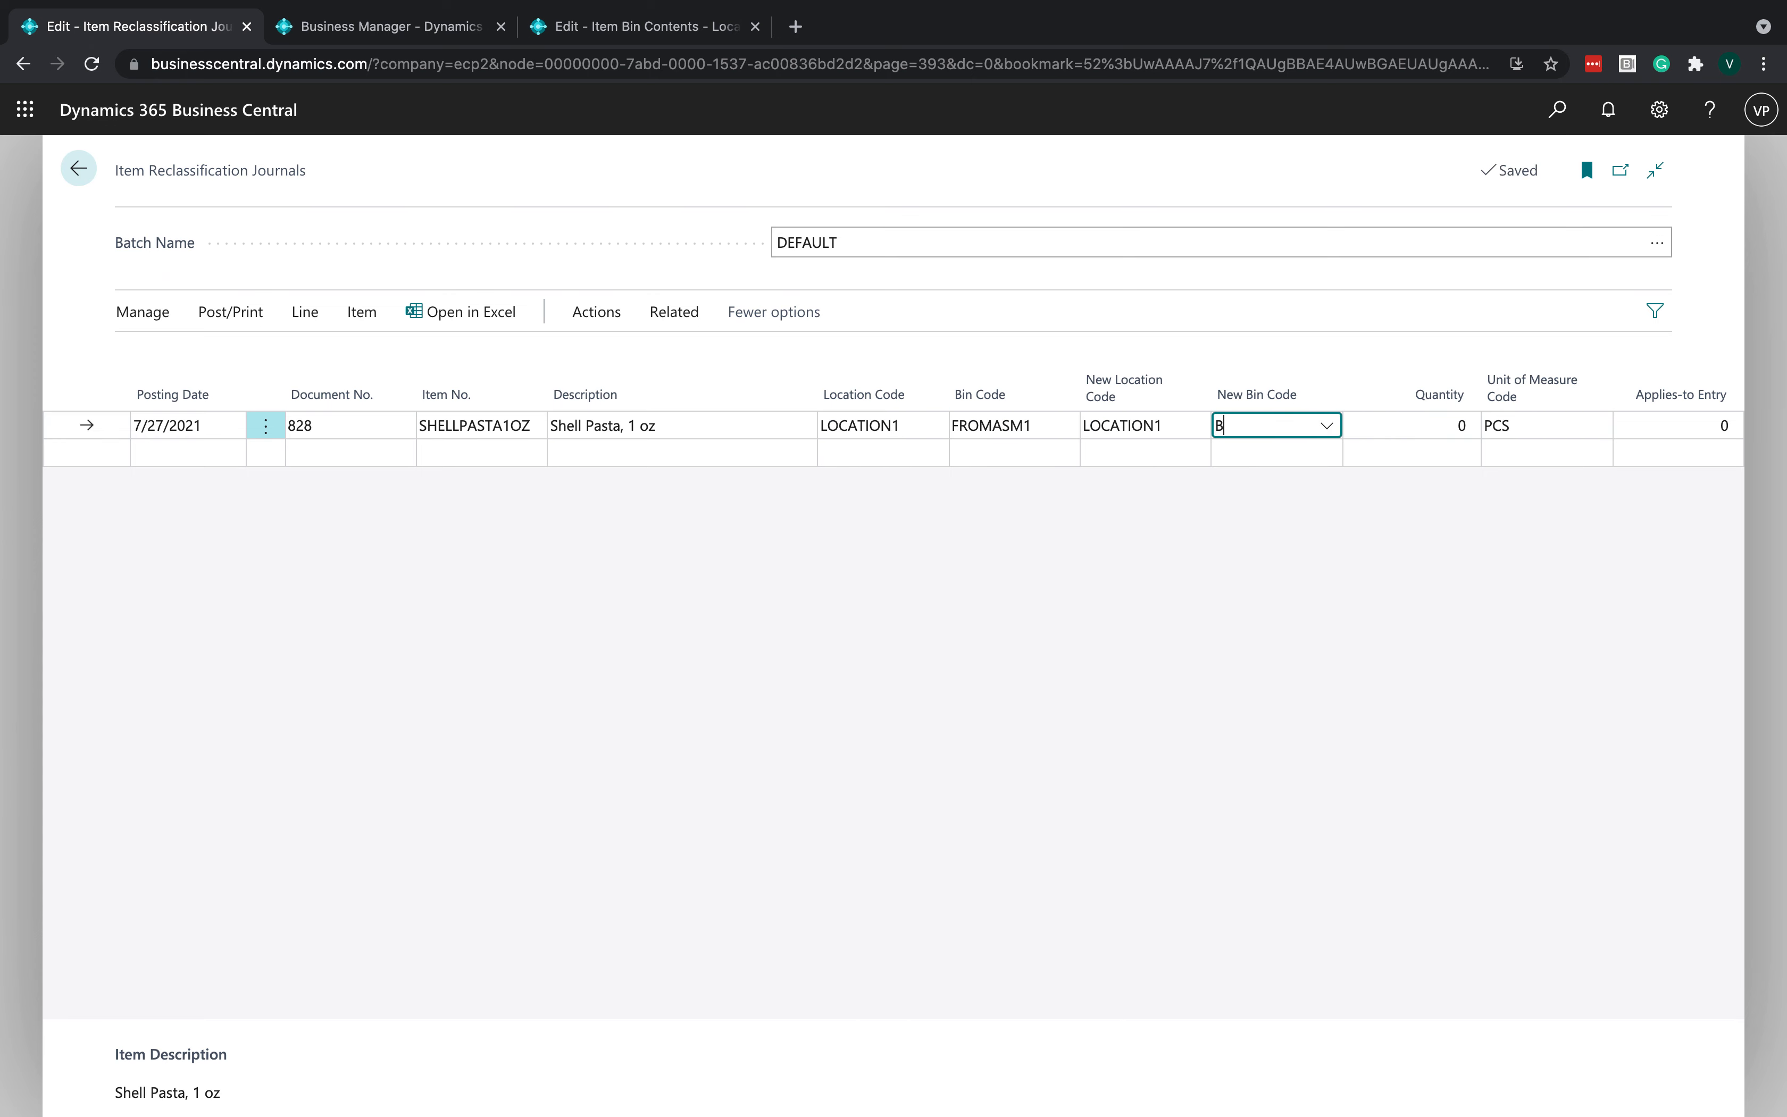
pyautogui.write('IN2')
pyautogui.press('Tab')
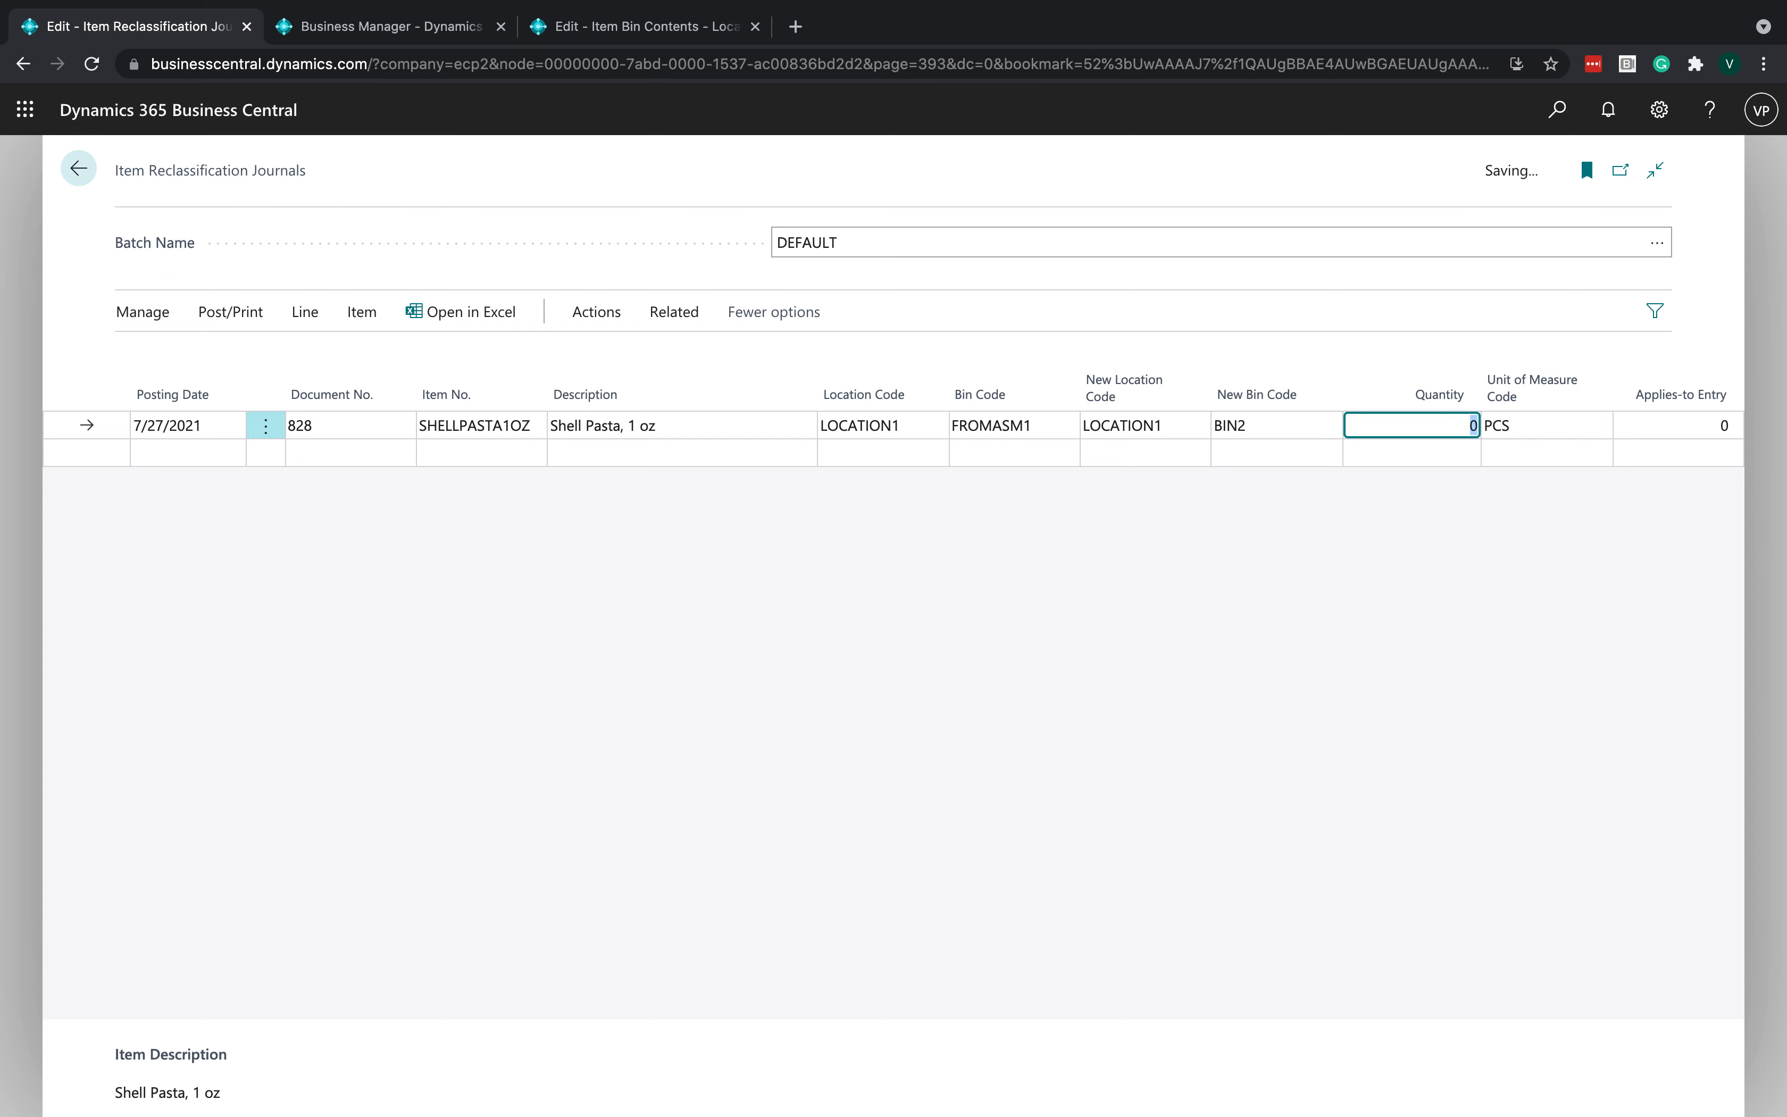
# - Open the line's item tracking lines, select lot LOT-000005 from the lot list, and close them
pyautogui.click(639, 647)
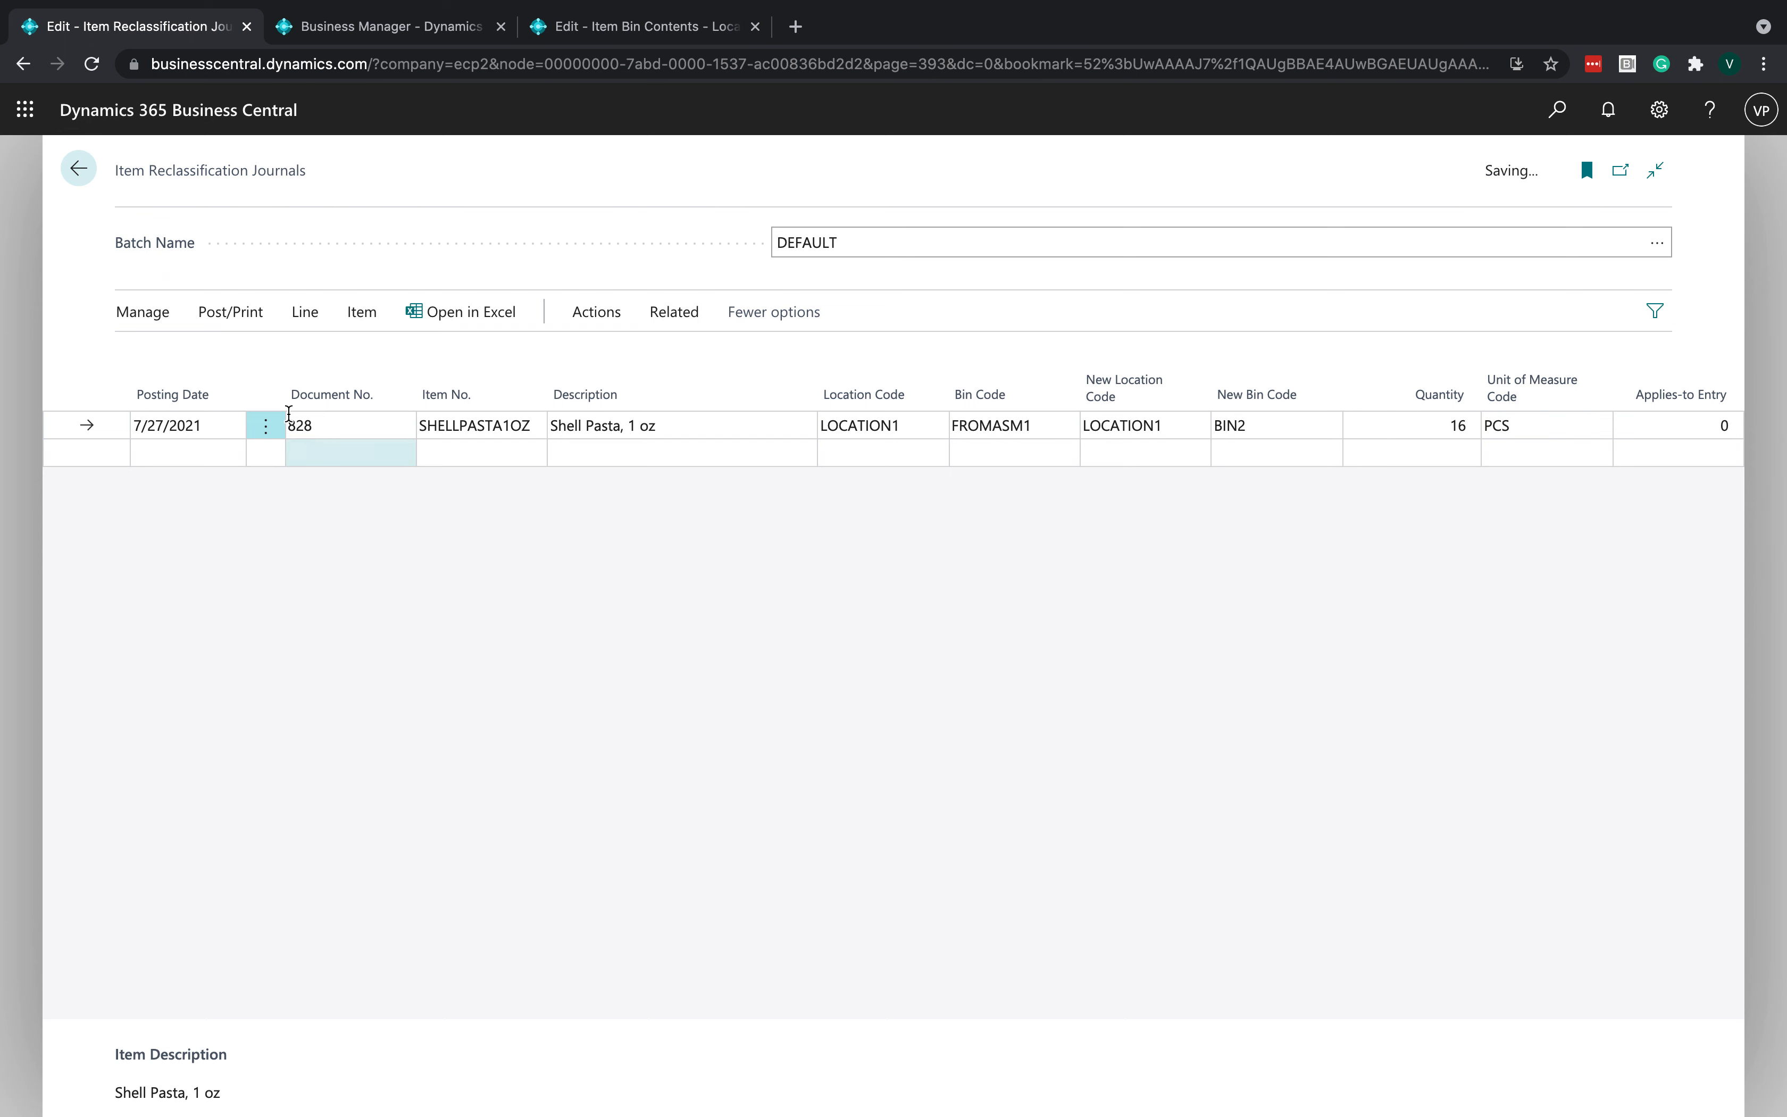
pyautogui.click(305, 314)
pyautogui.click(334, 357)
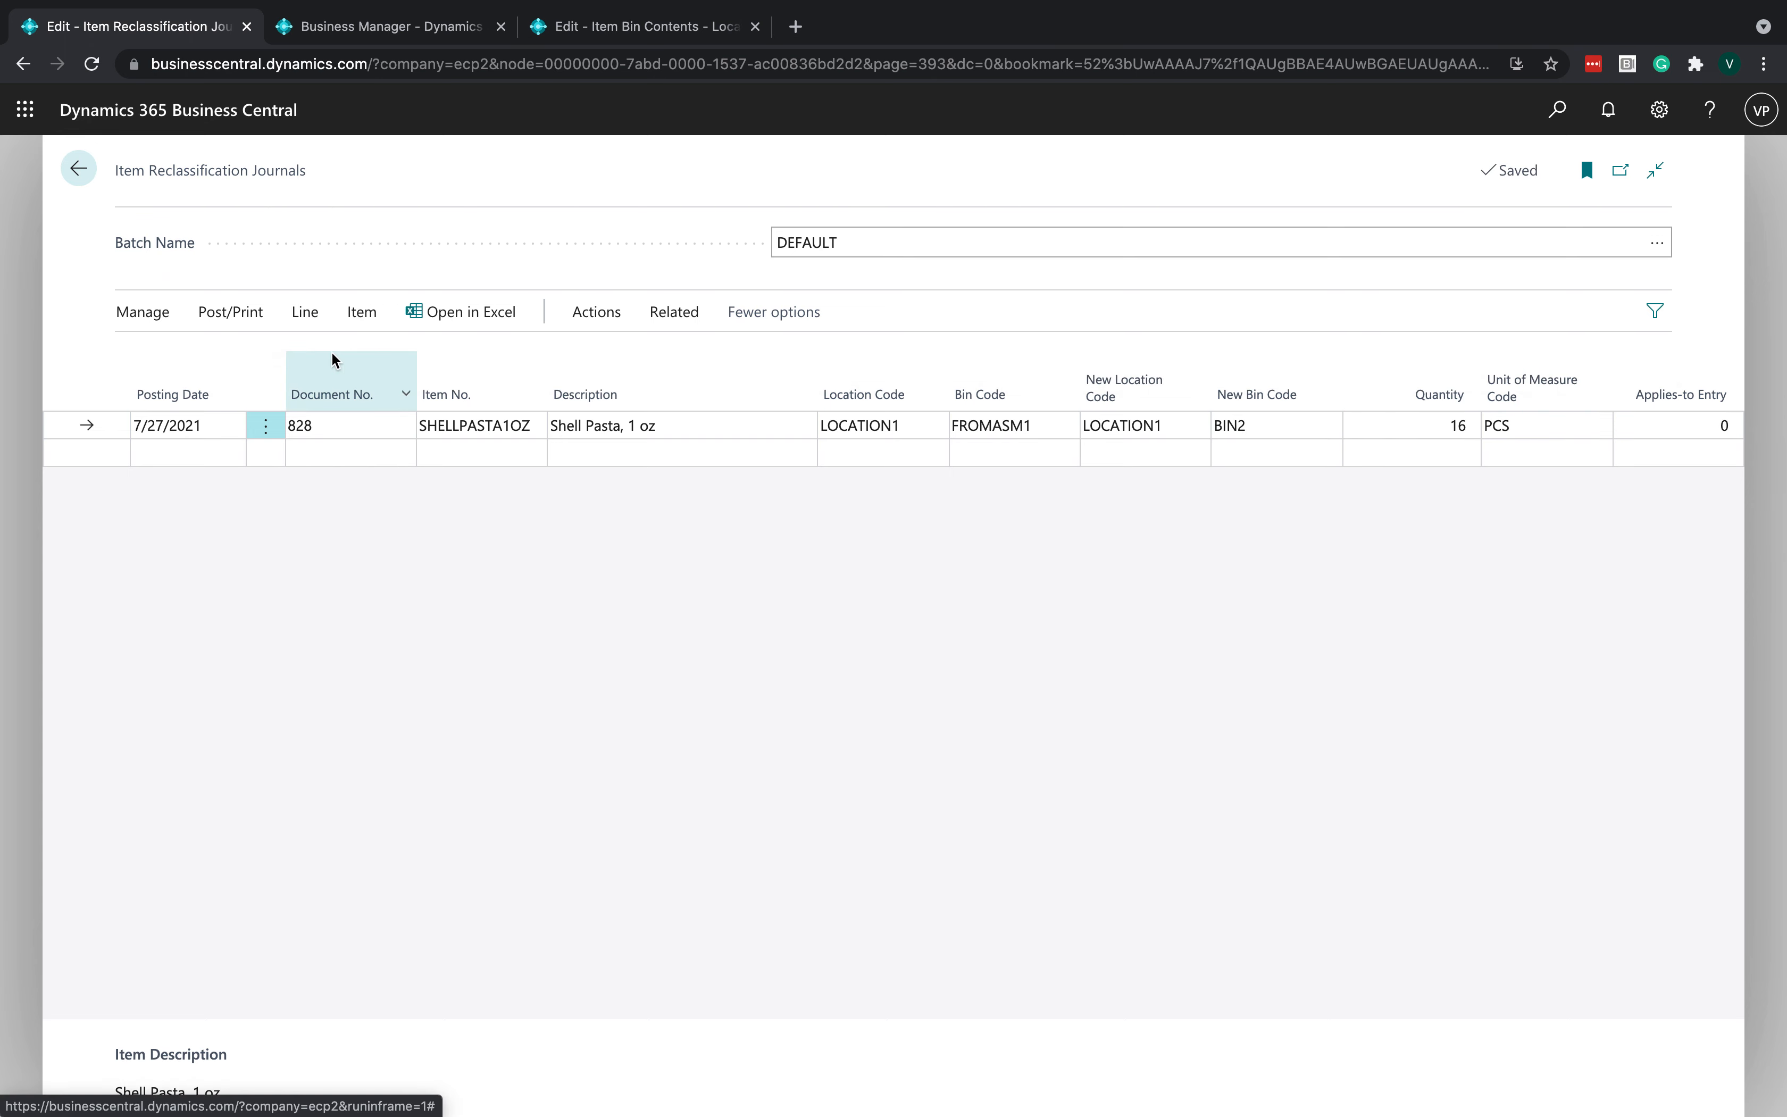
pyautogui.click(769, 548)
pyautogui.click(877, 554)
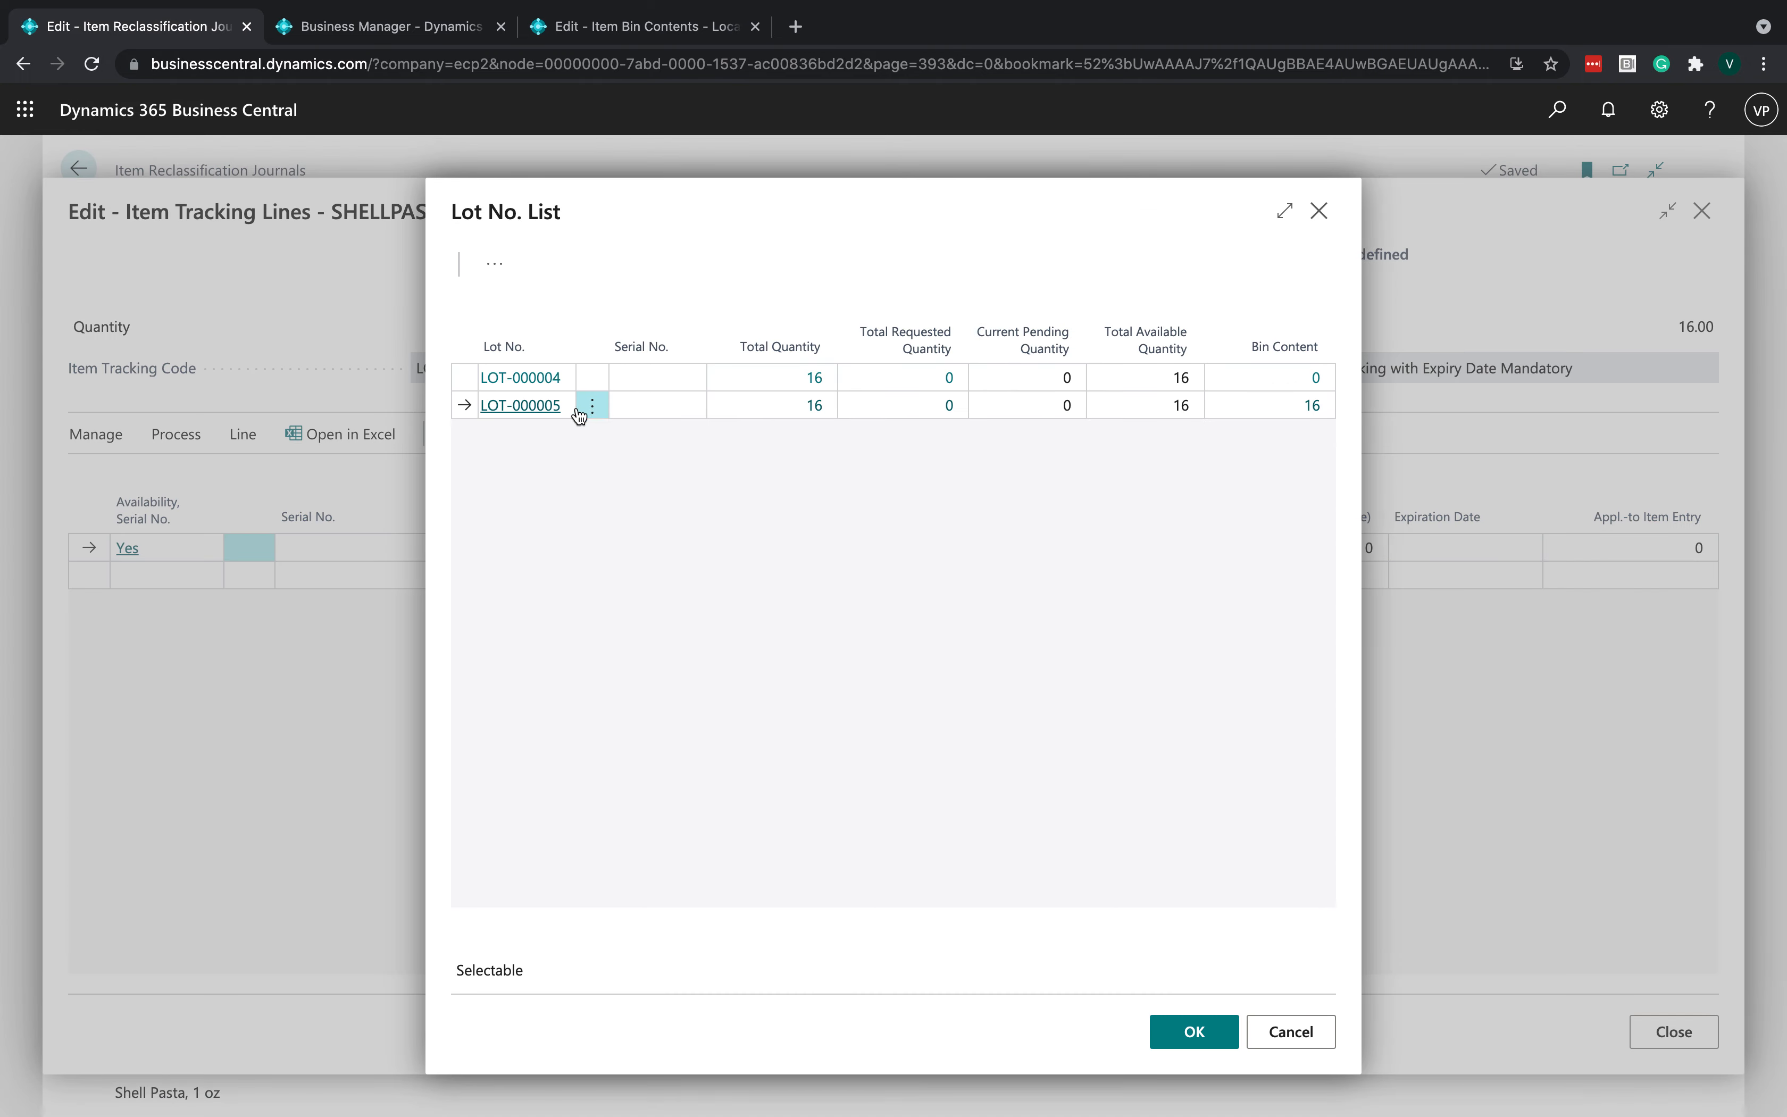
pyautogui.click(1193, 1032)
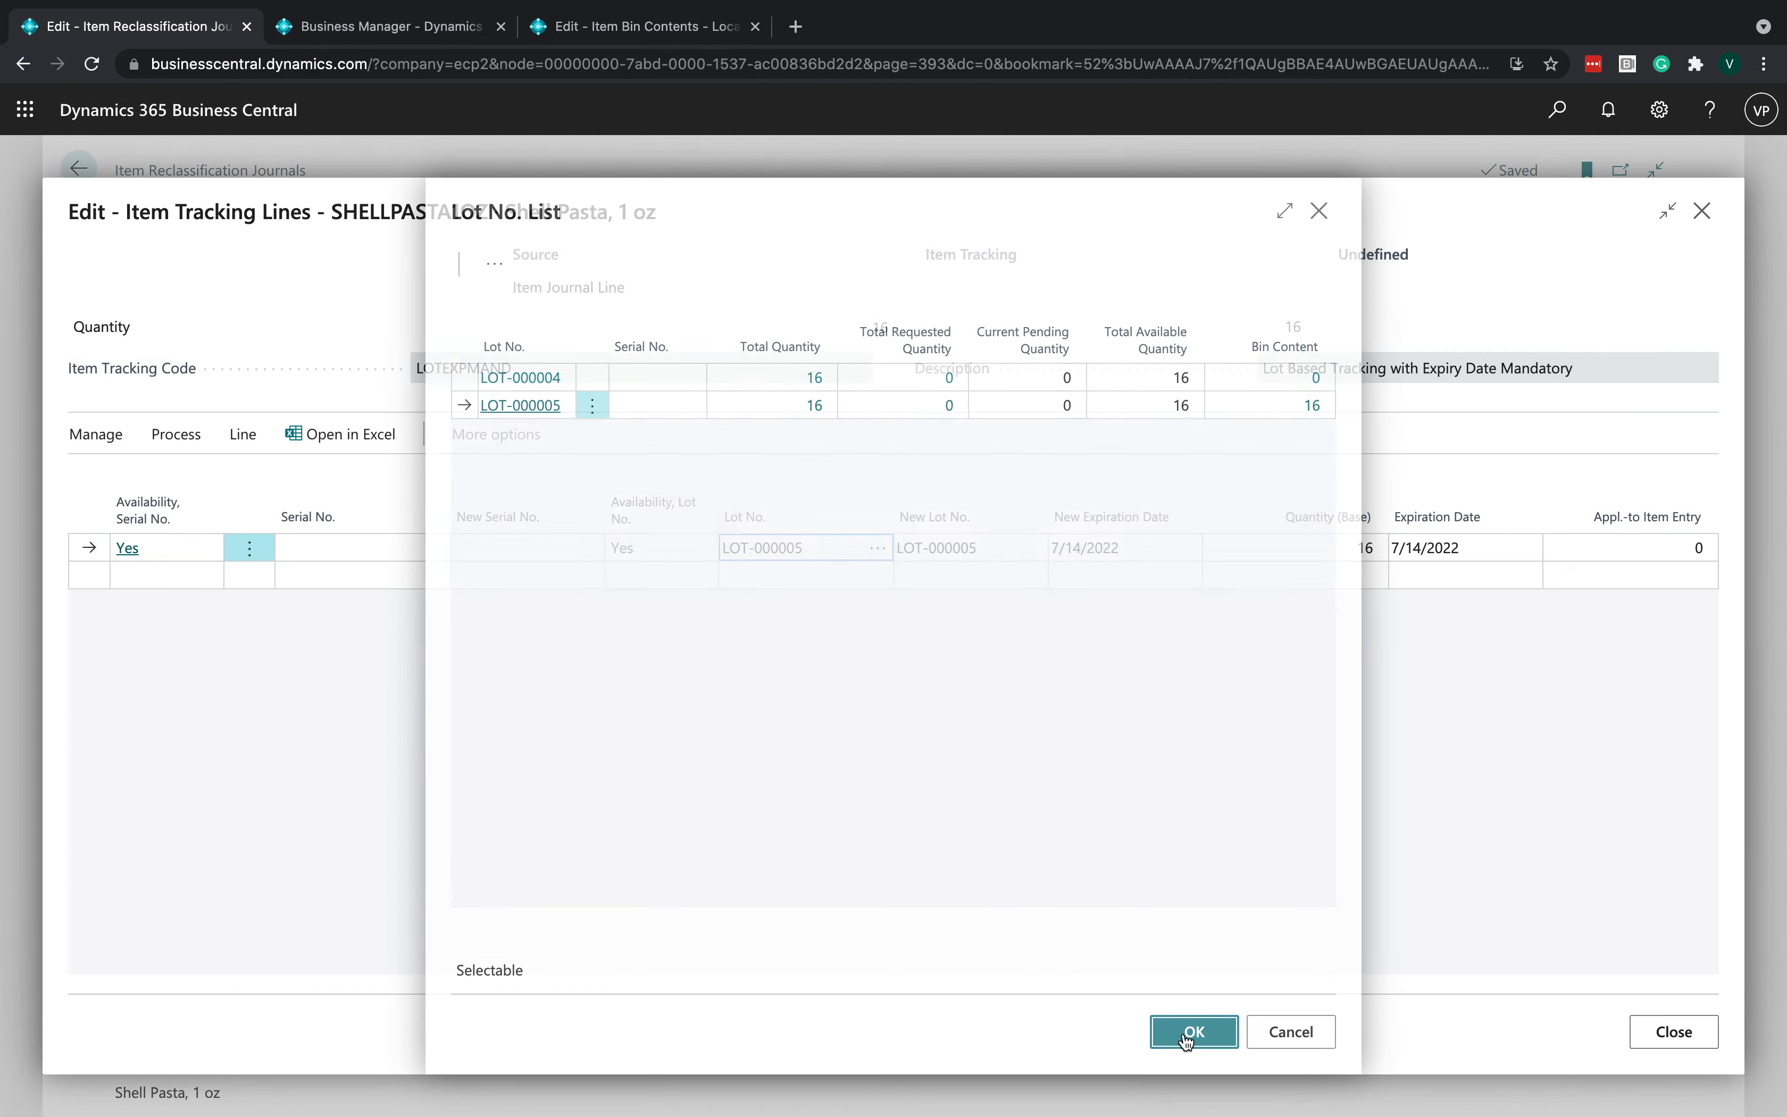
pyautogui.click(1674, 1031)
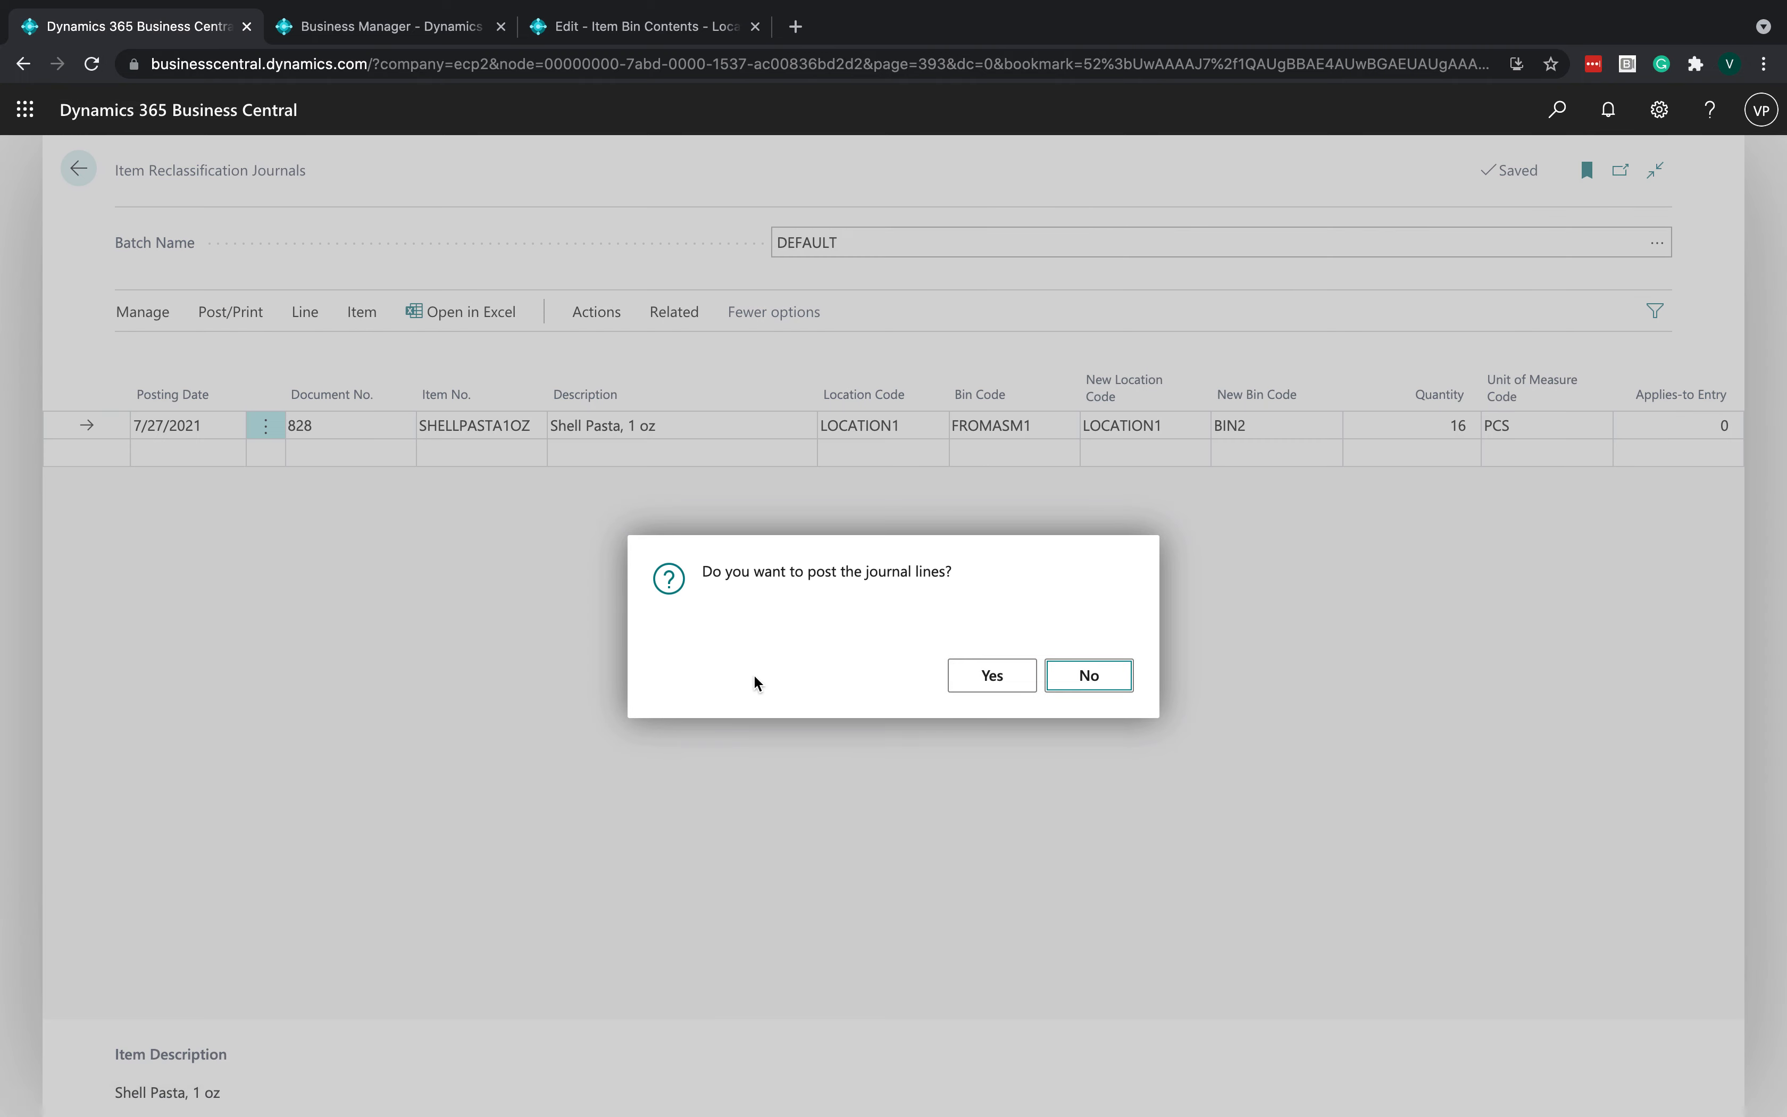
# - Post the reclassification journal lines
pyautogui.click(996, 673)
pyautogui.click(1075, 678)
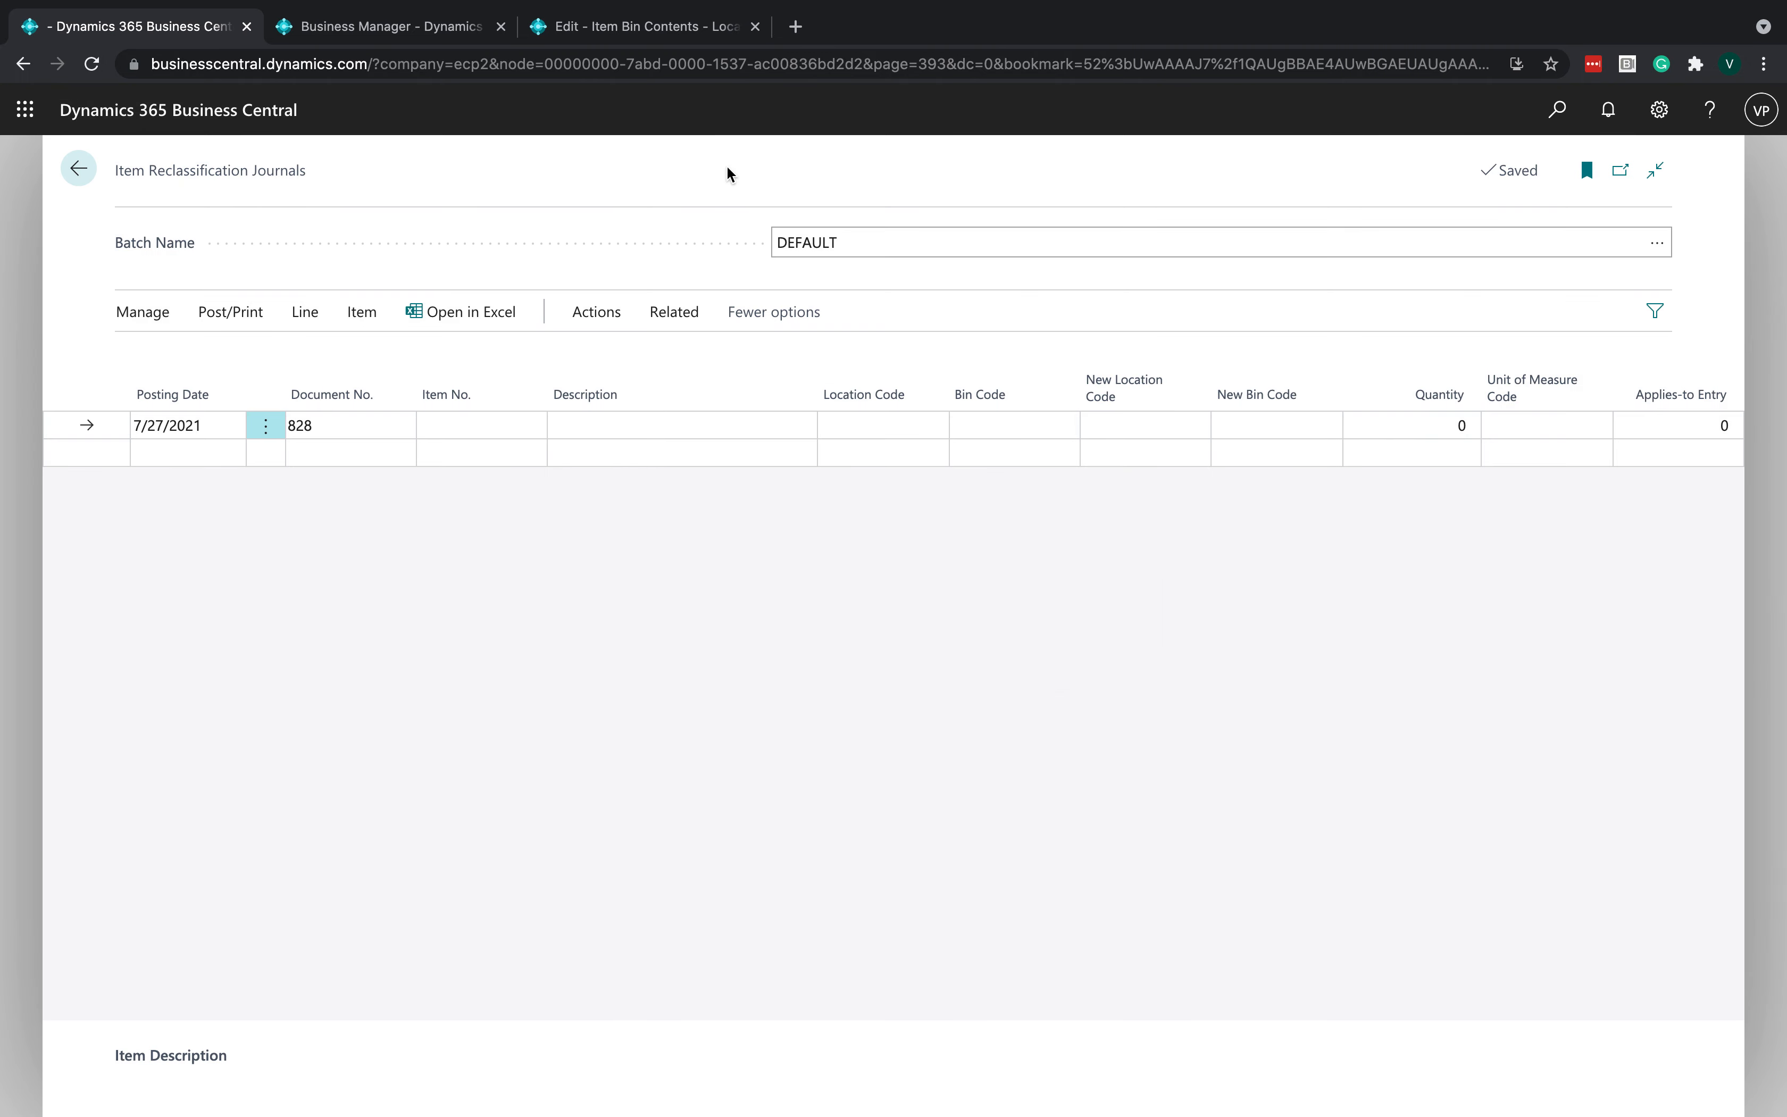
# - Reopen the Shell Pasta, 1 oz bin contents to check quantities and lots per bin
pyautogui.click(618, 28)
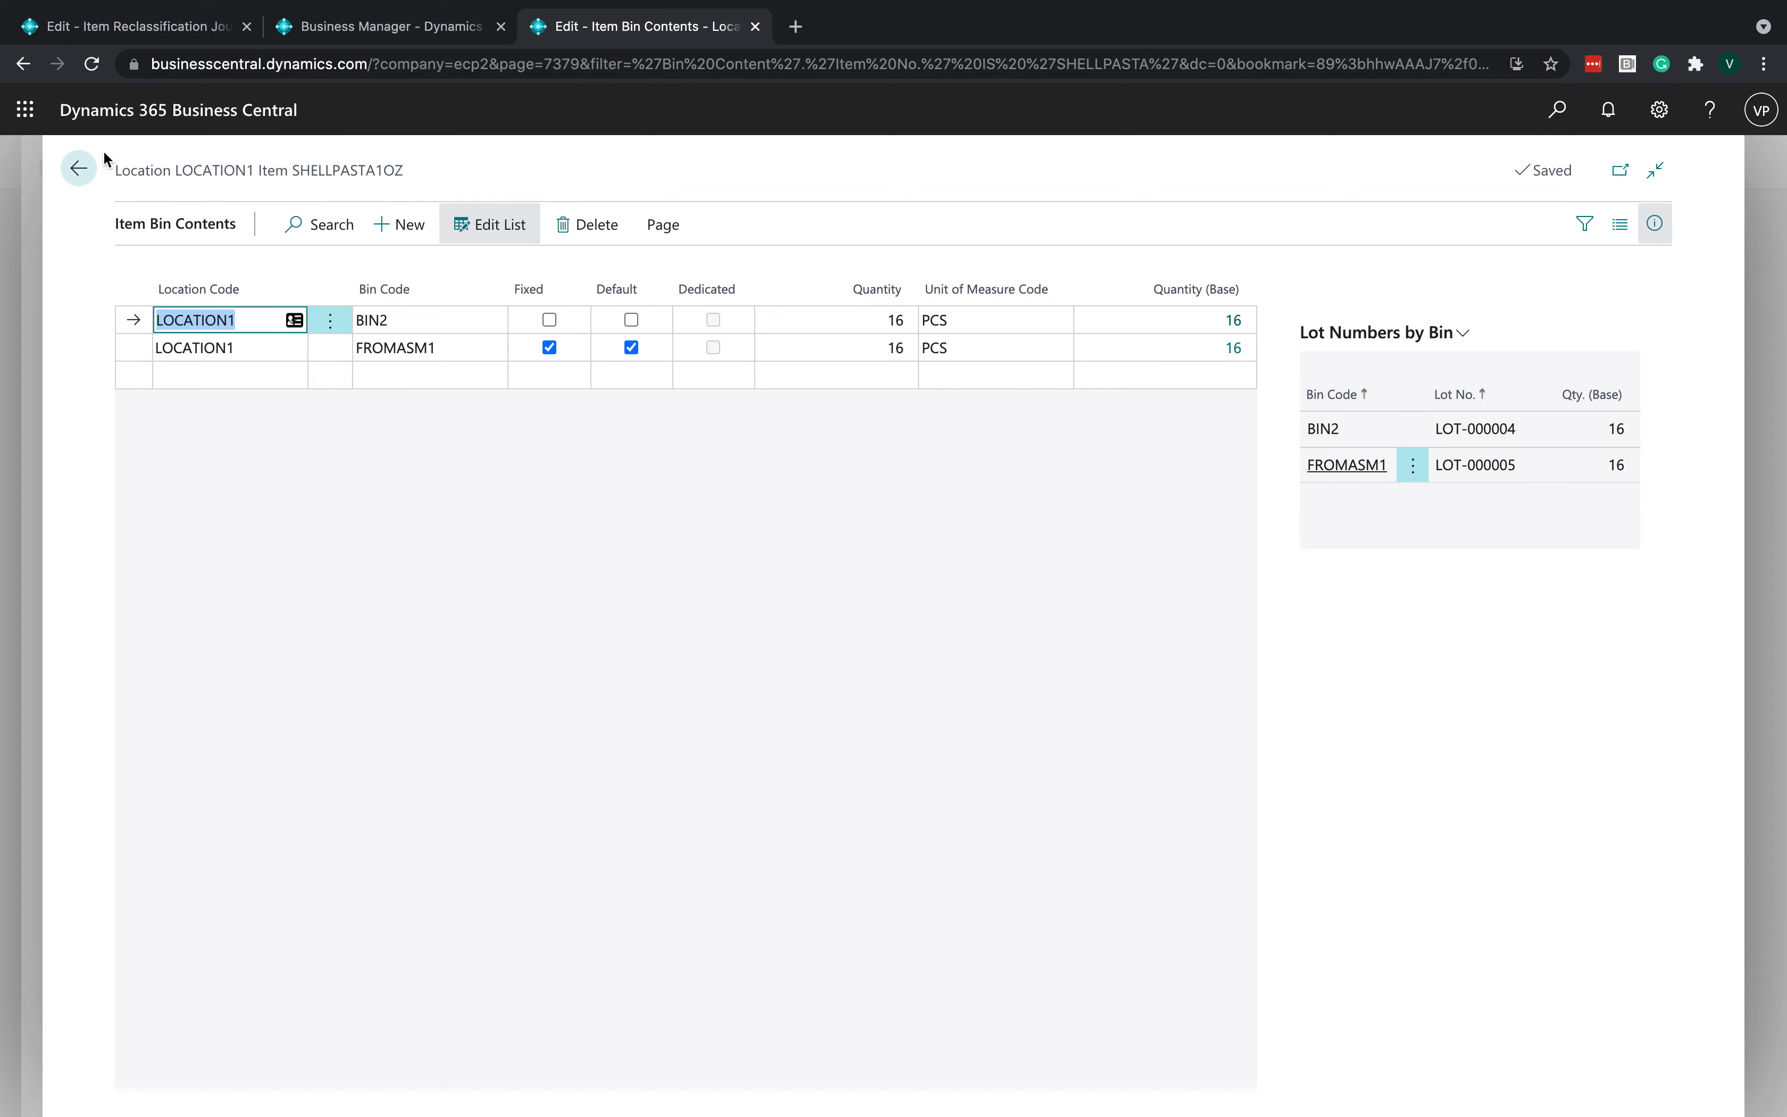
pyautogui.click(80, 167)
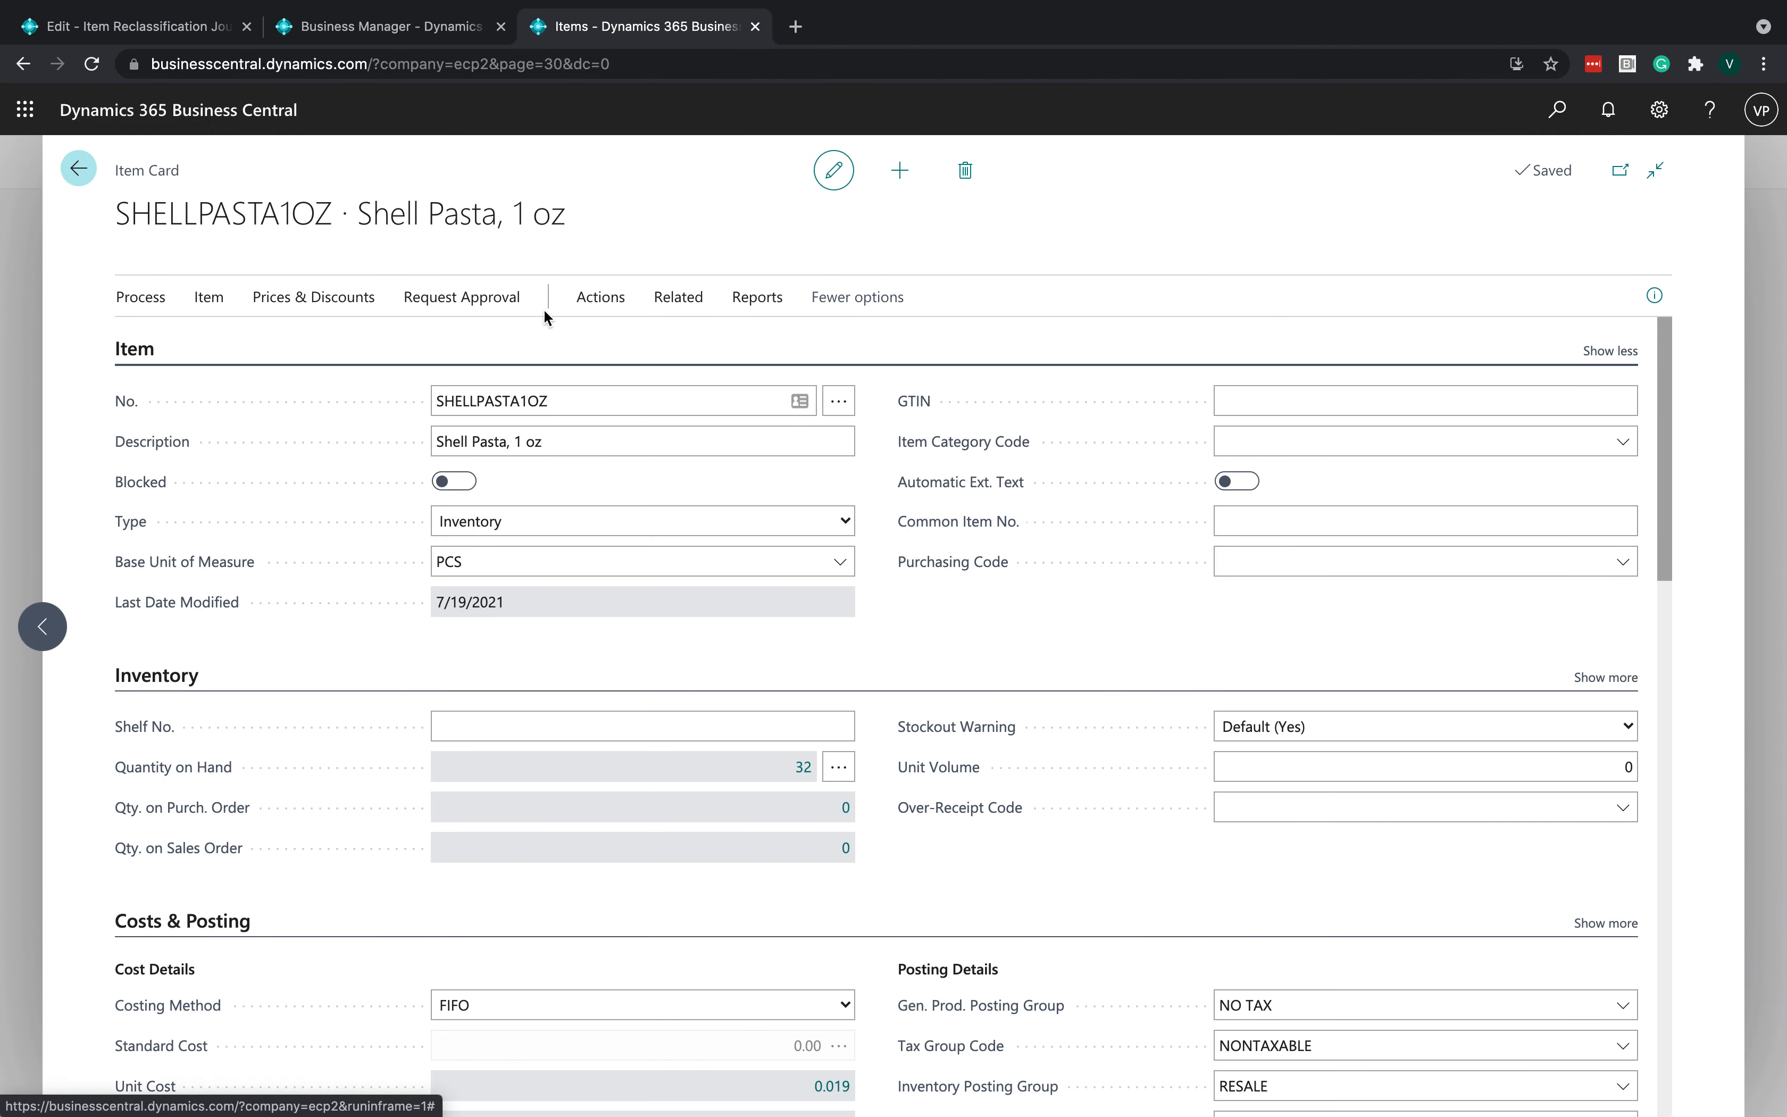
pyautogui.click(678, 323)
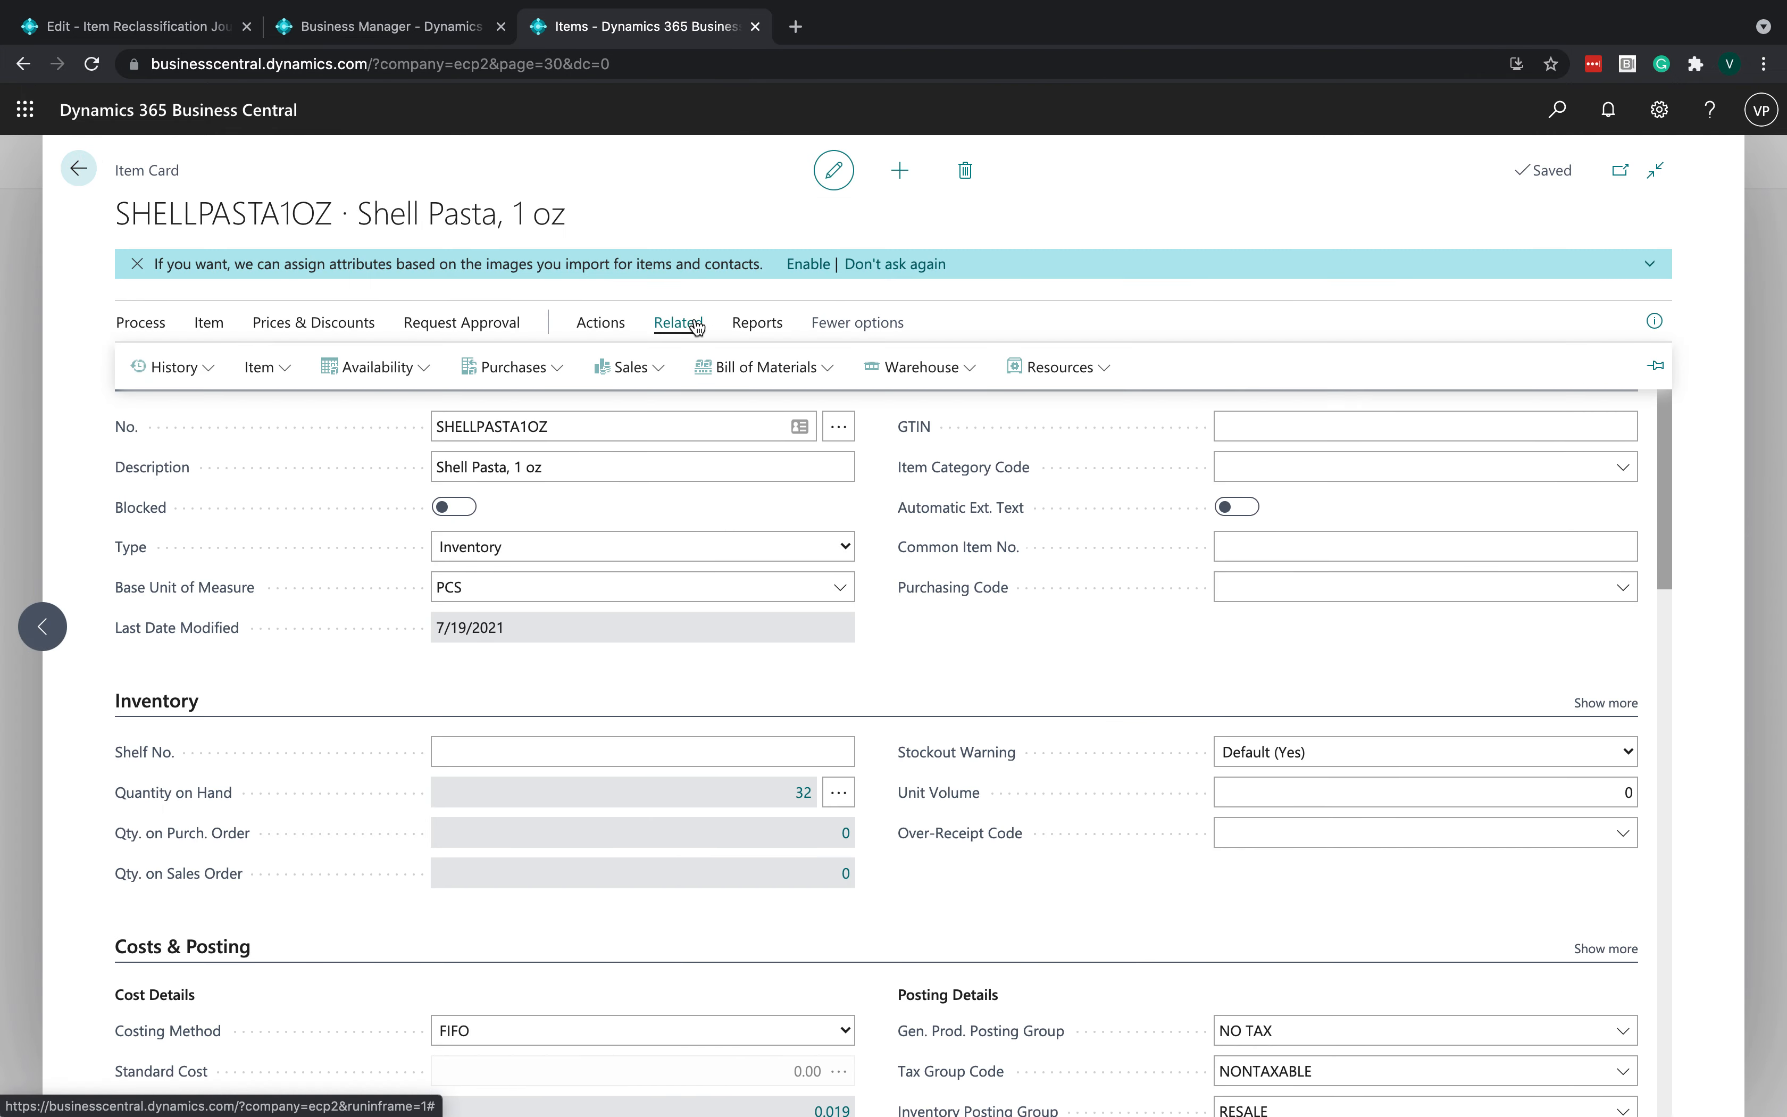
pyautogui.click(916, 367)
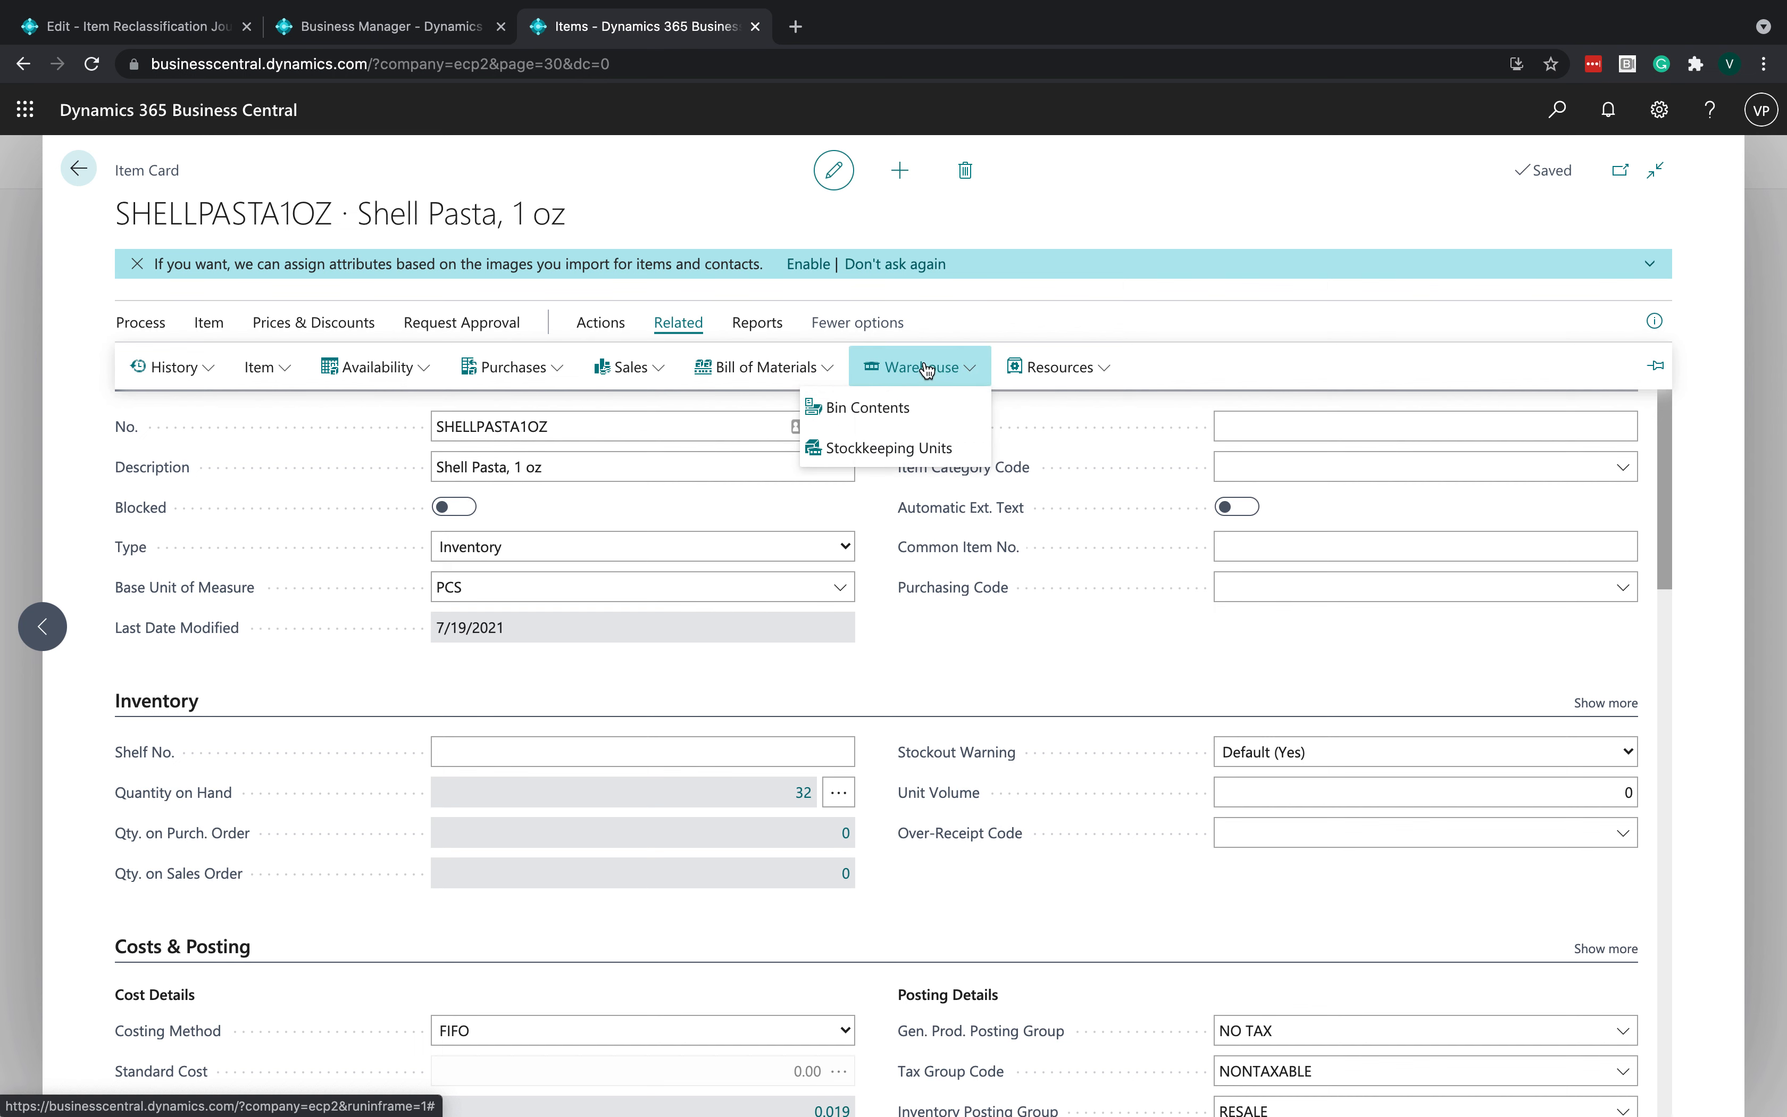
pyautogui.click(900, 409)
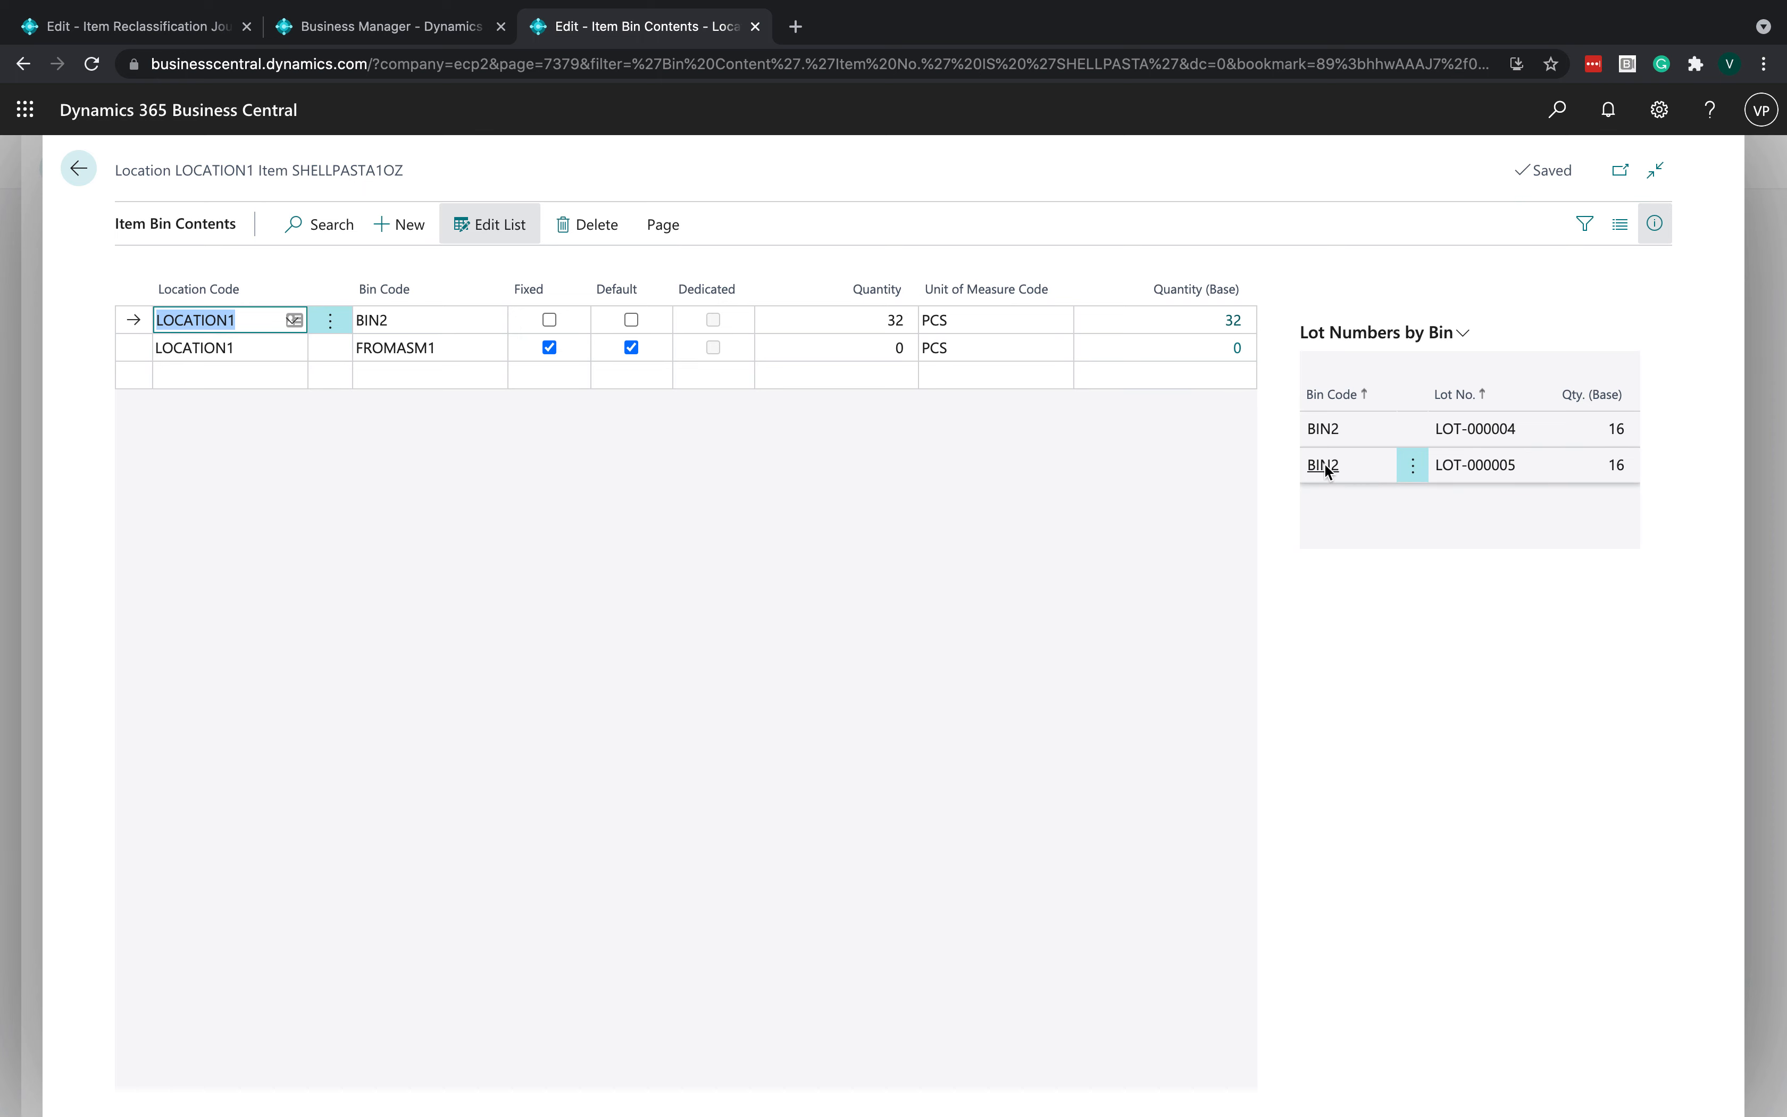
pyautogui.hotkey('ctrl', 'Right')
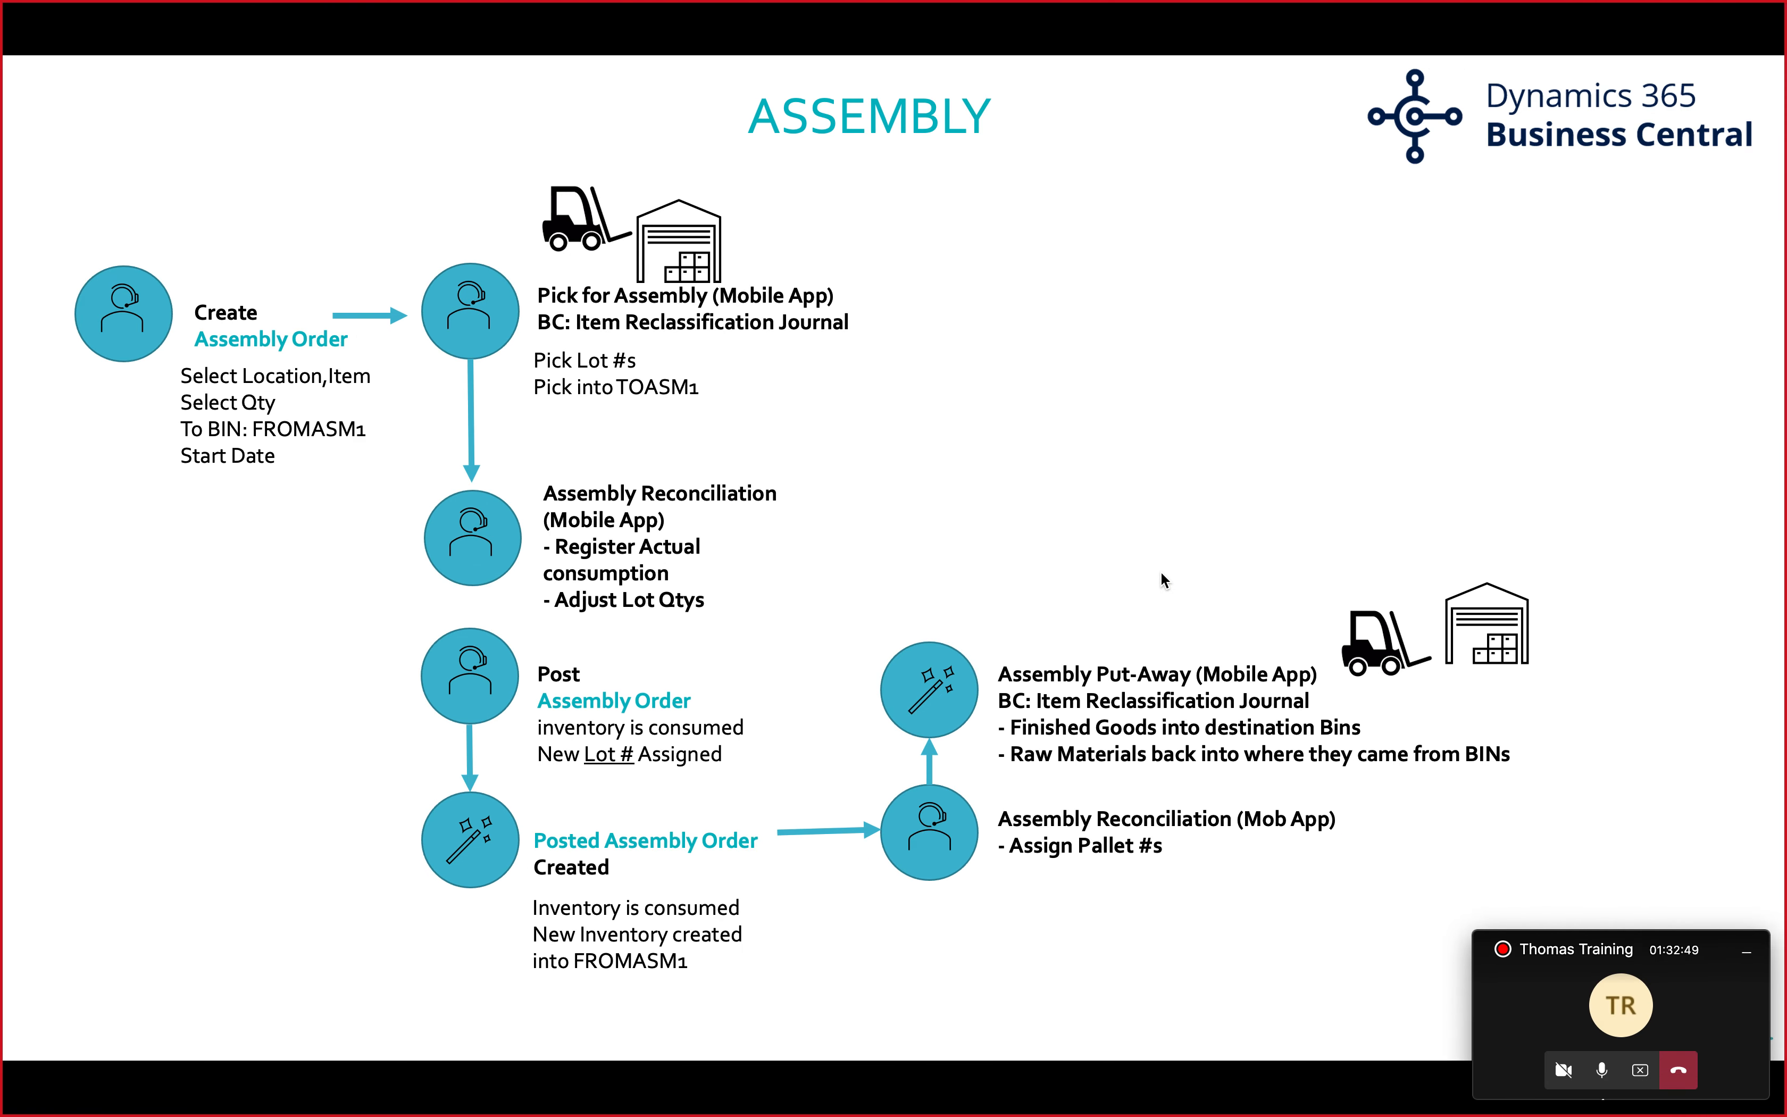